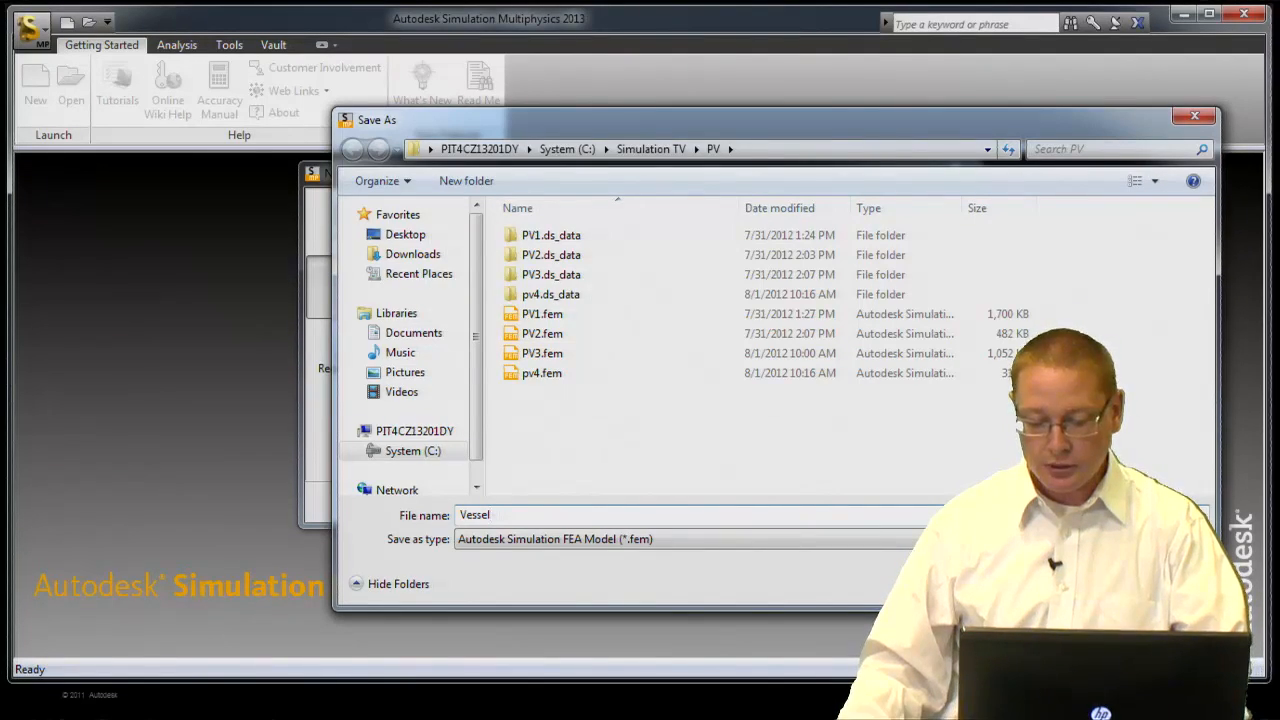
Save the new PV/Designer model as Vessel, accept the English (in) unit system and launch the designer
key(Return)
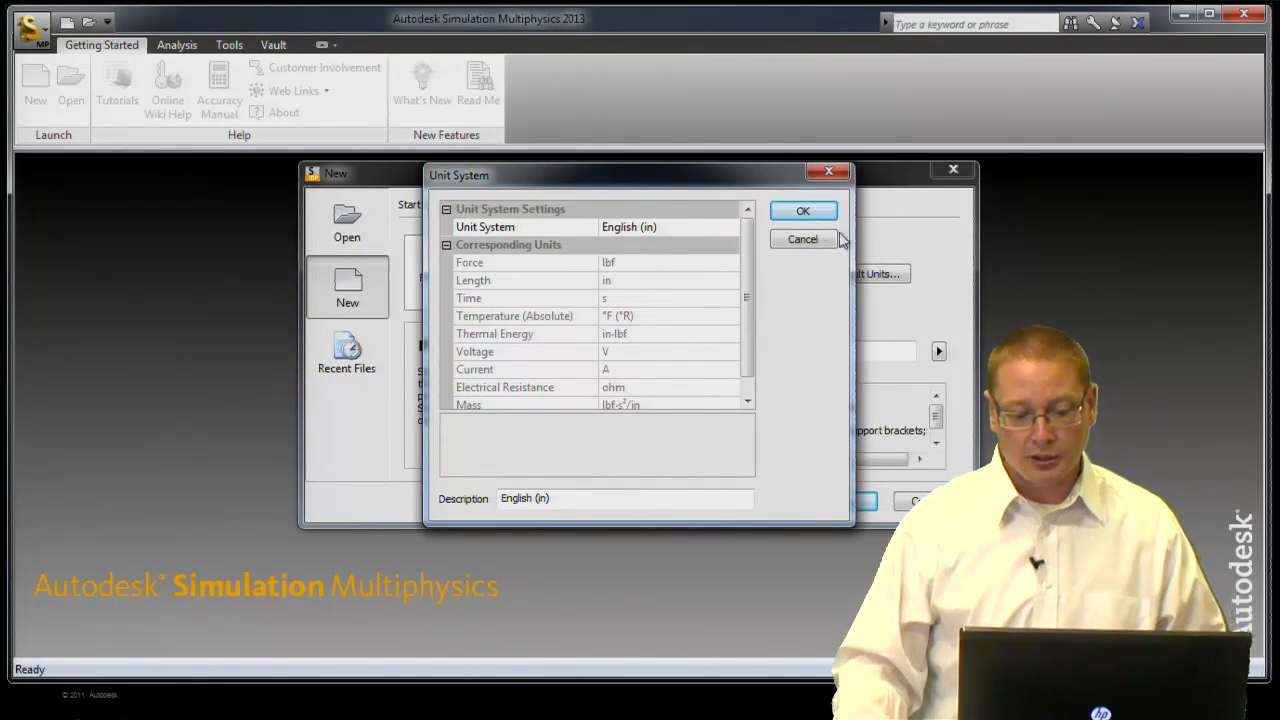
click(805, 212)
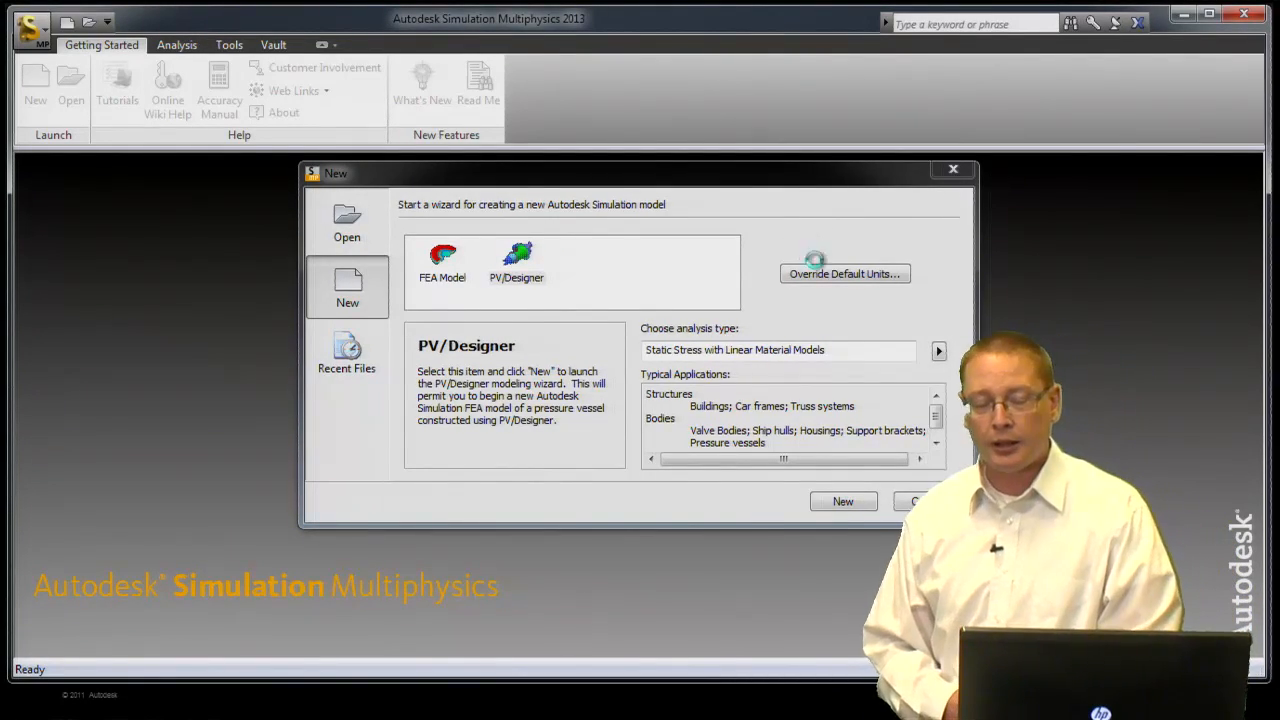
key(Return)
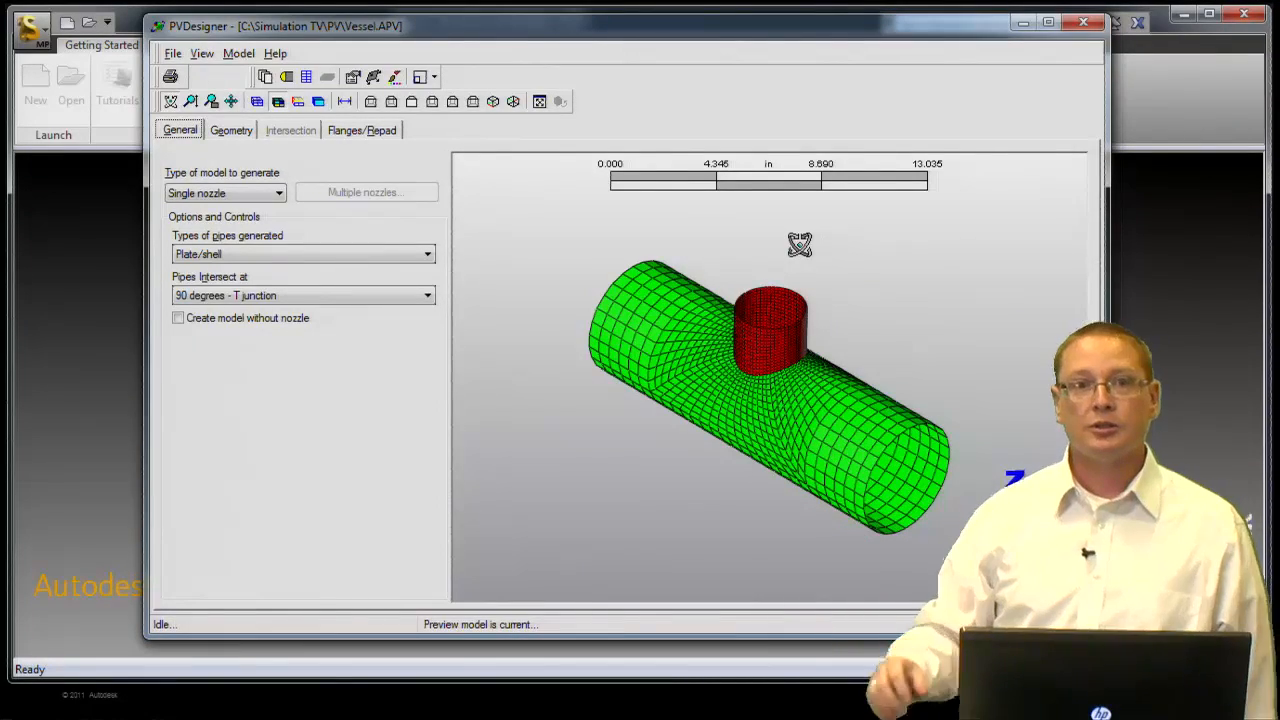
Keep the single-nozzle, plate/shell model options and set the pipes to intersect along a specified direction
click(261, 196)
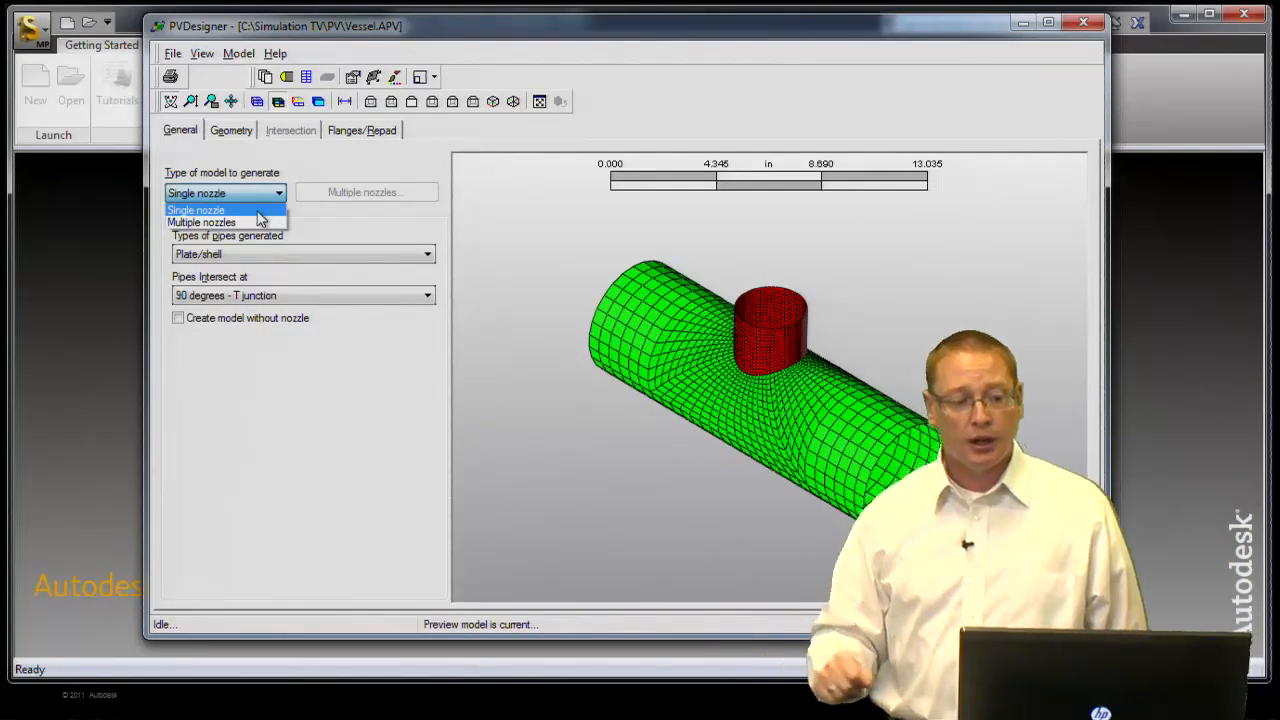
click(259, 211)
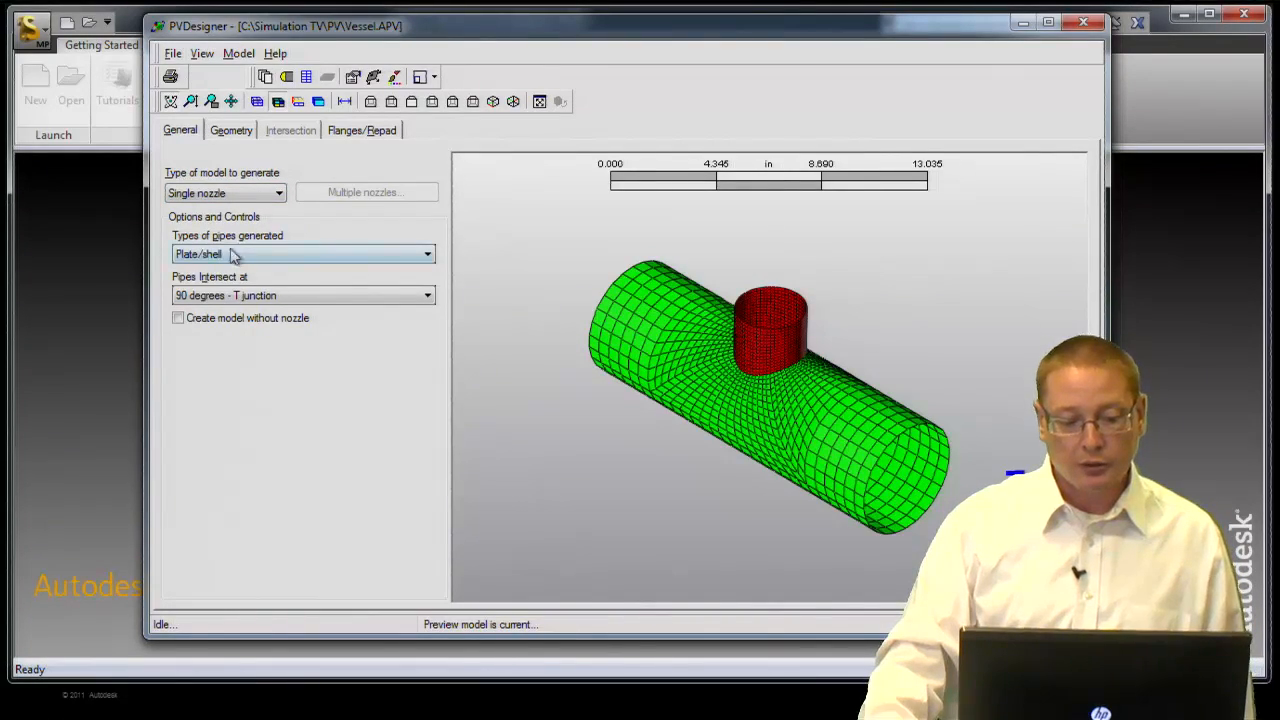
click(326, 257)
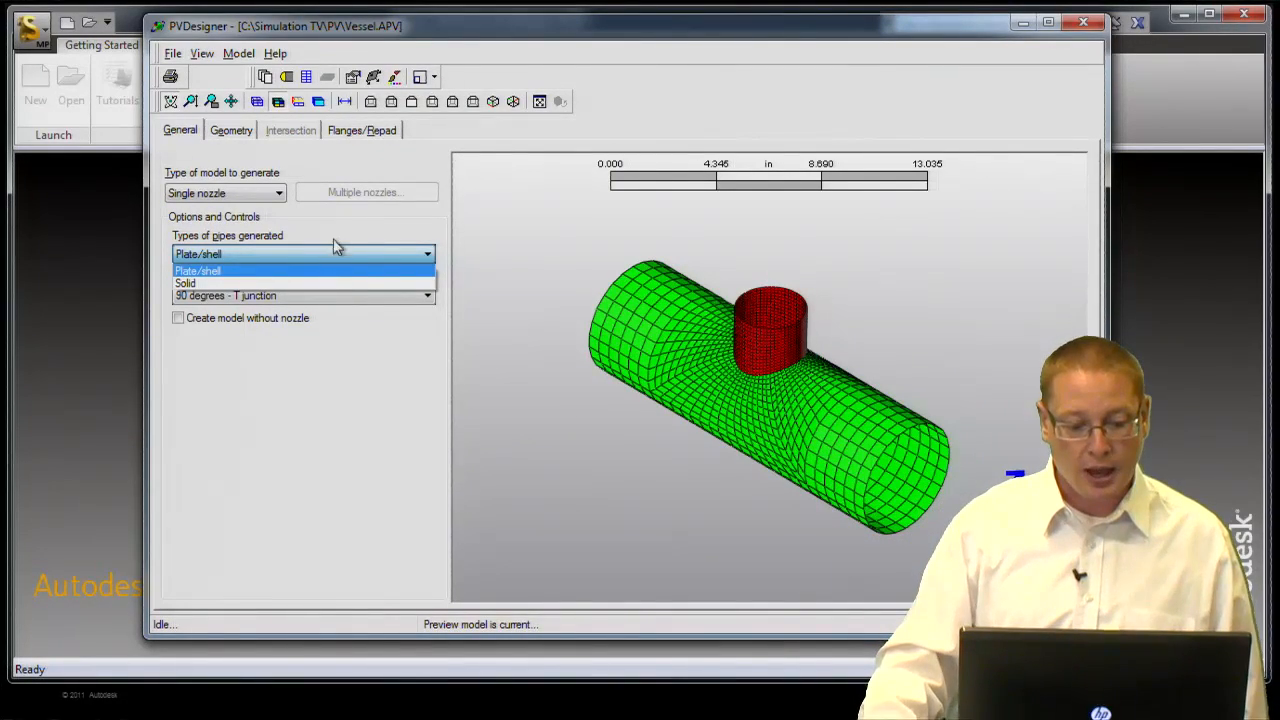
click(337, 236)
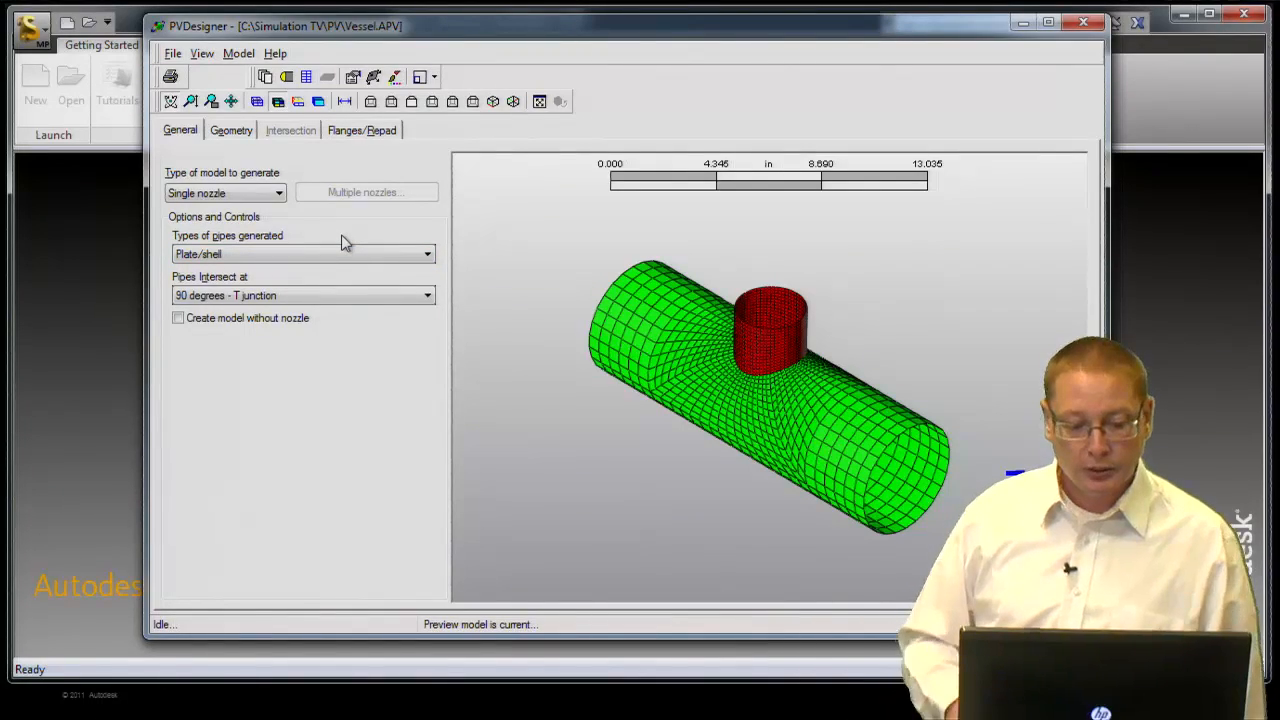
click(337, 296)
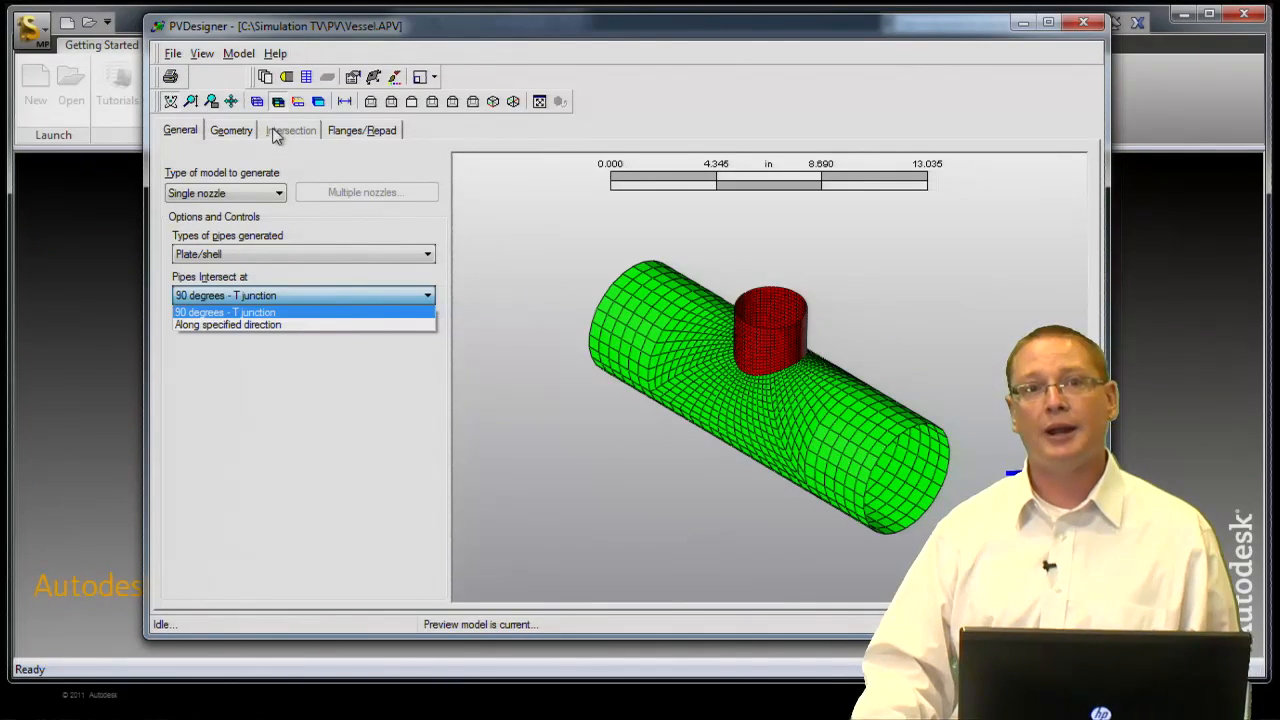
click(272, 331)
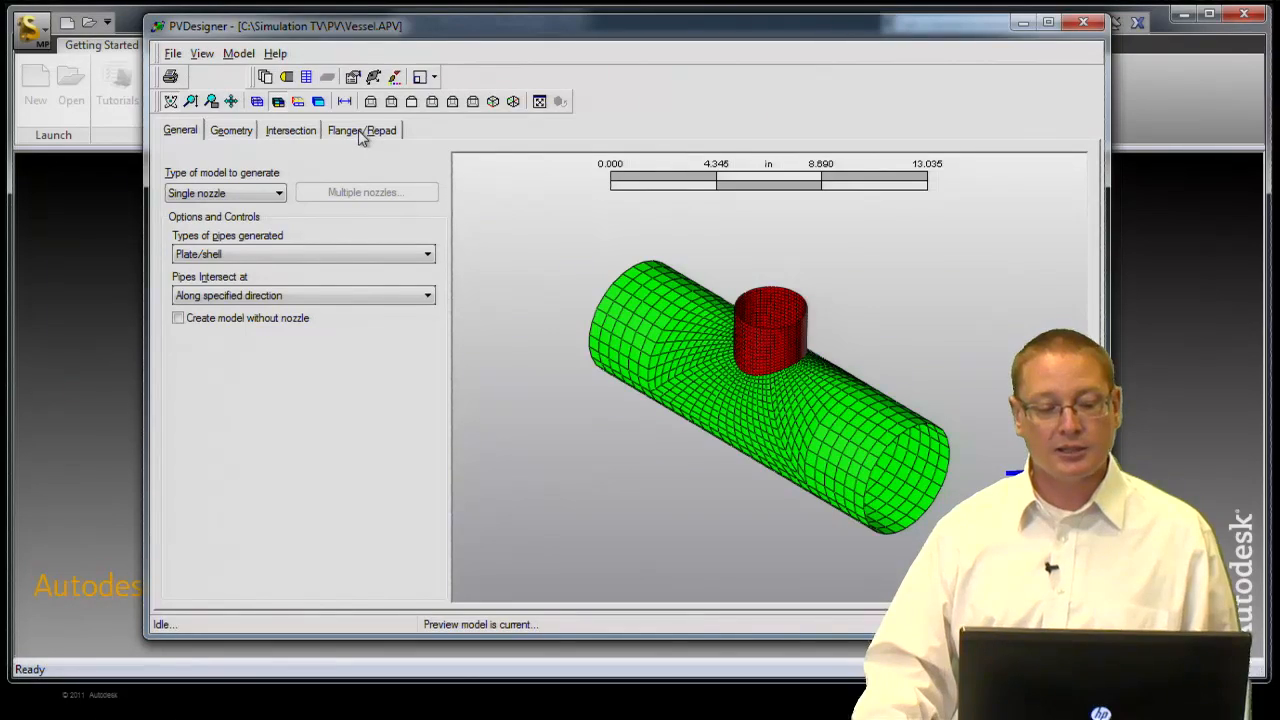
Set the diameter of the cylinder (D1) to 12 in for the single-nozzle model
click(230, 136)
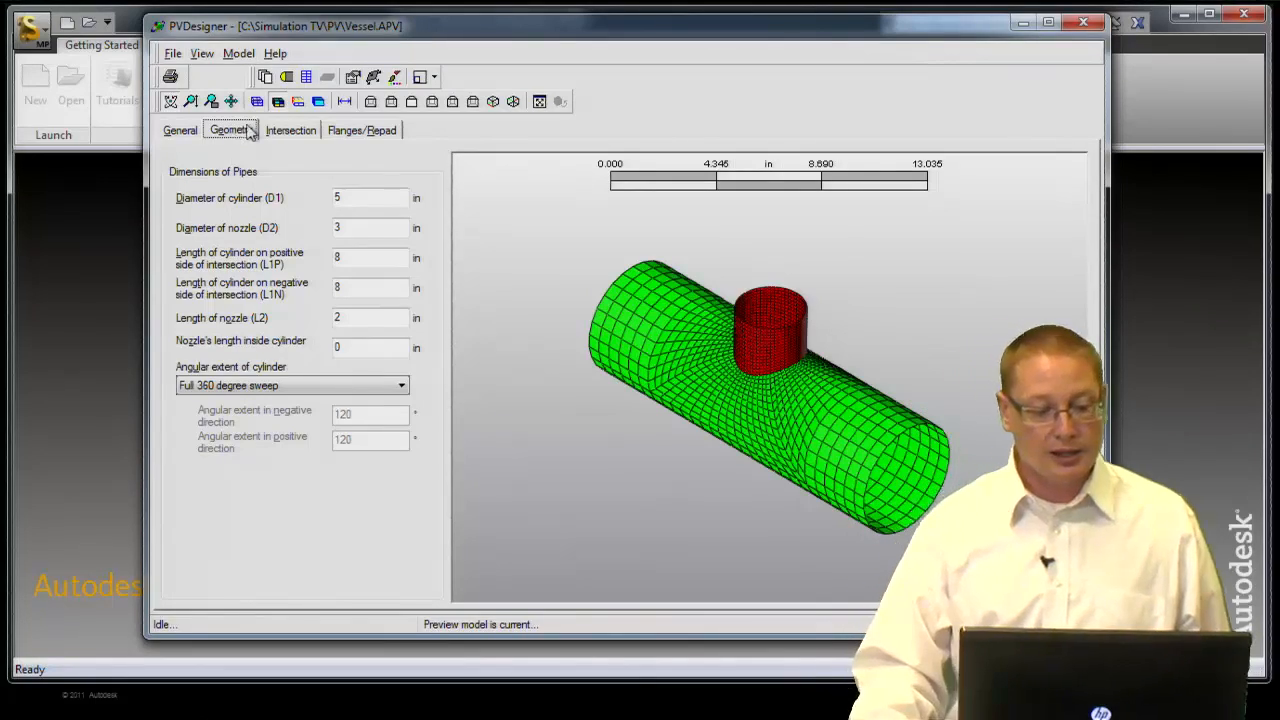
double_click(365, 197)
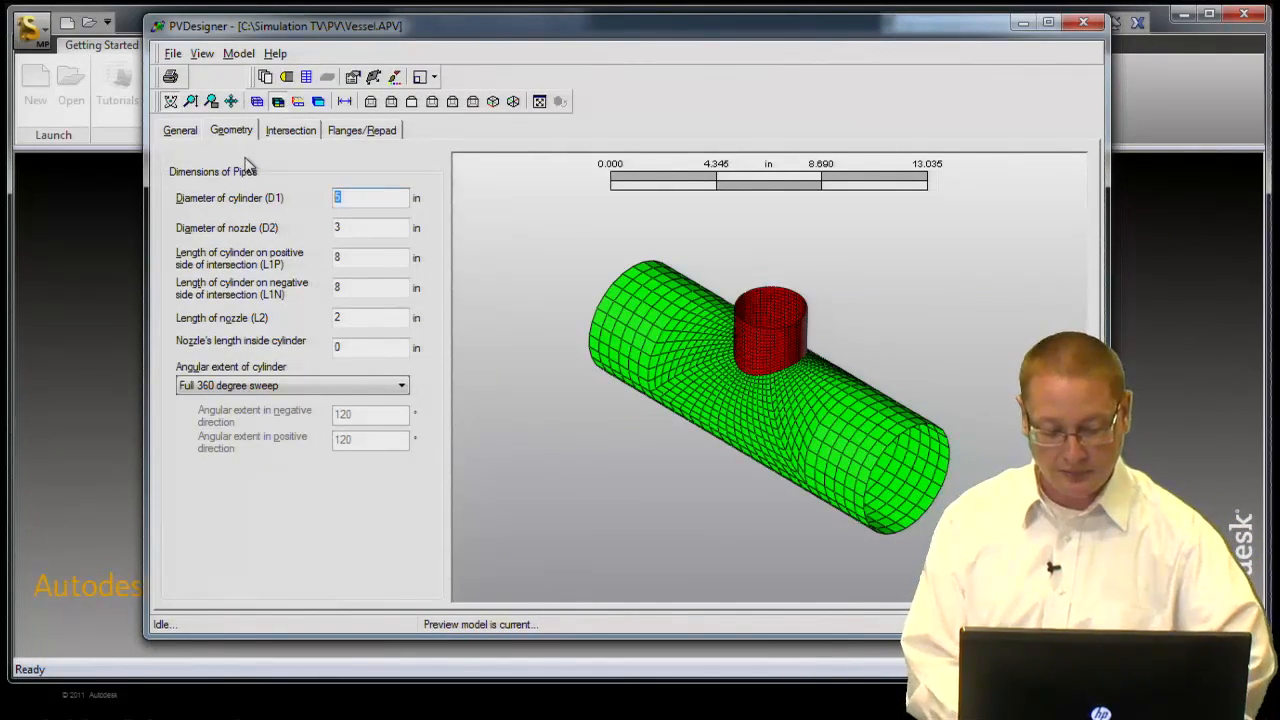
text(12)
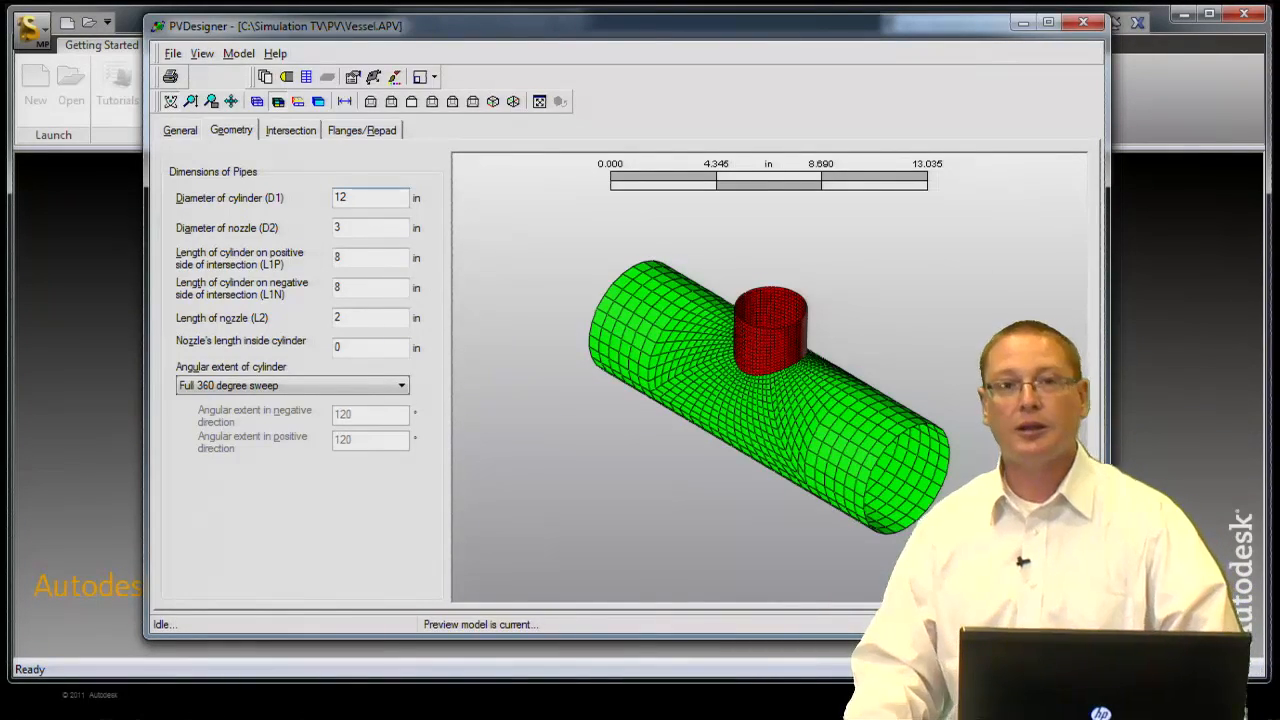
click(386, 233)
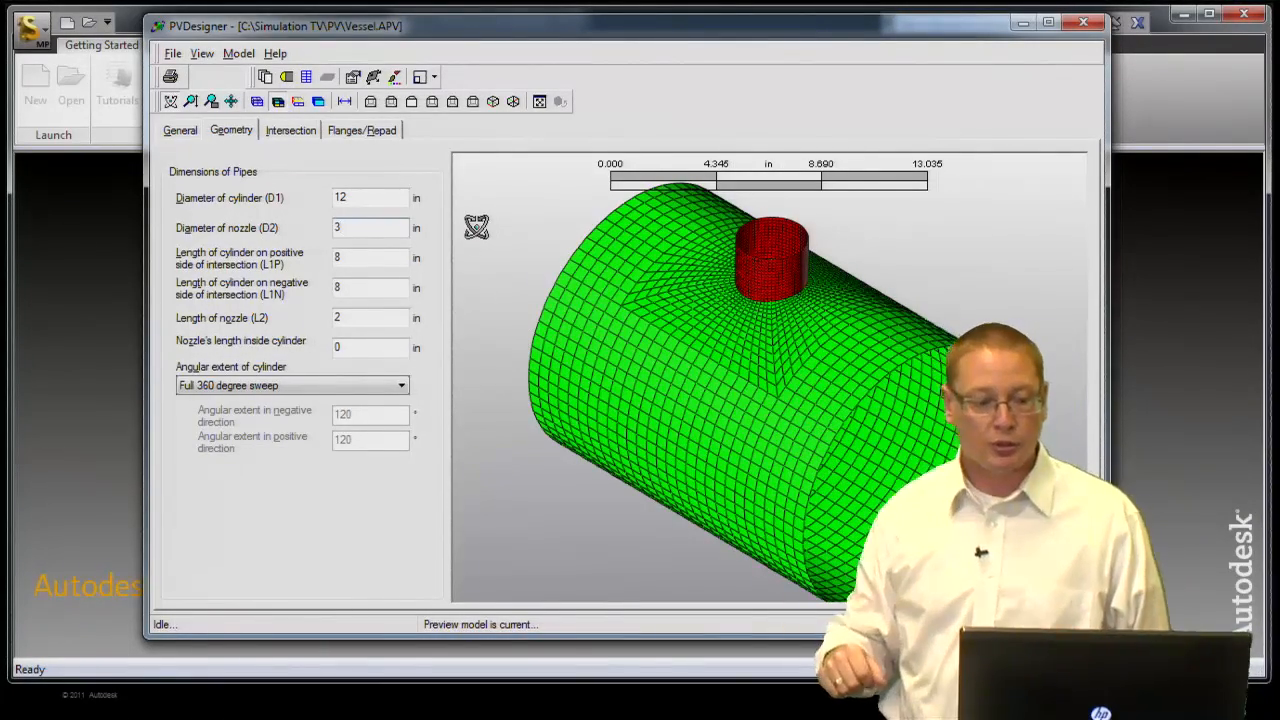
Change the type of model to generate to Multiple nozzles
click(178, 131)
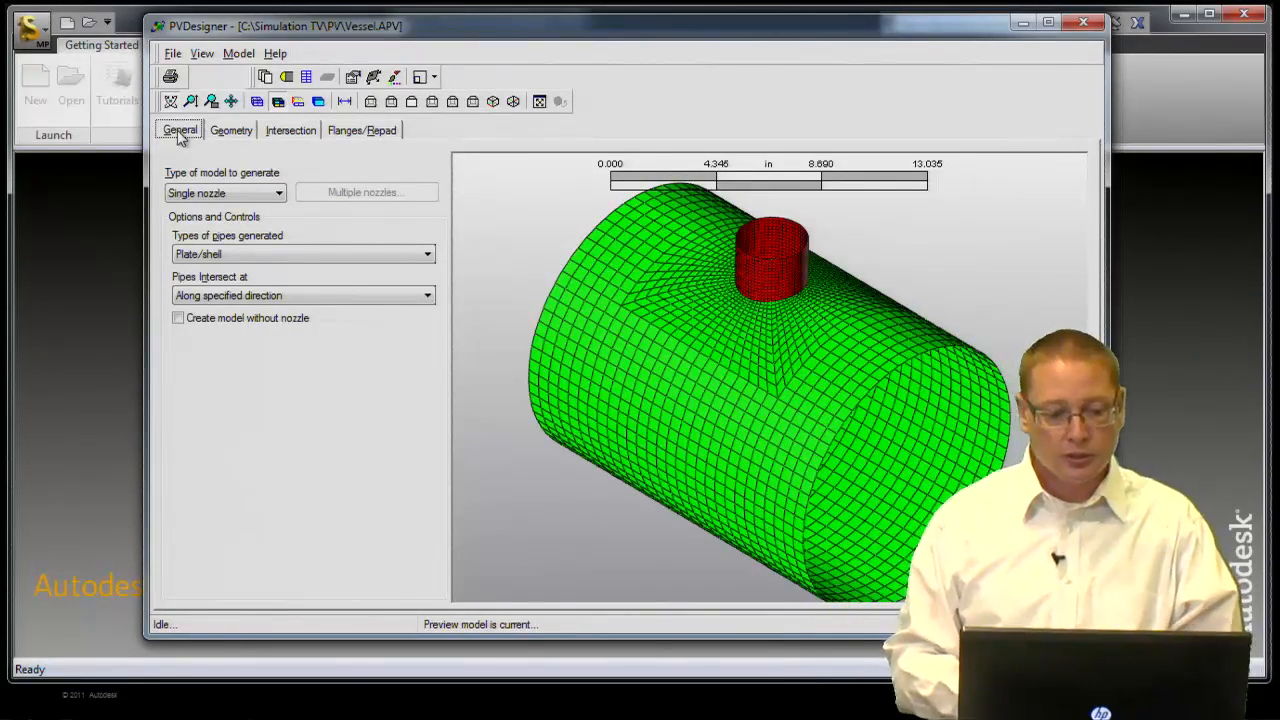
click(272, 195)
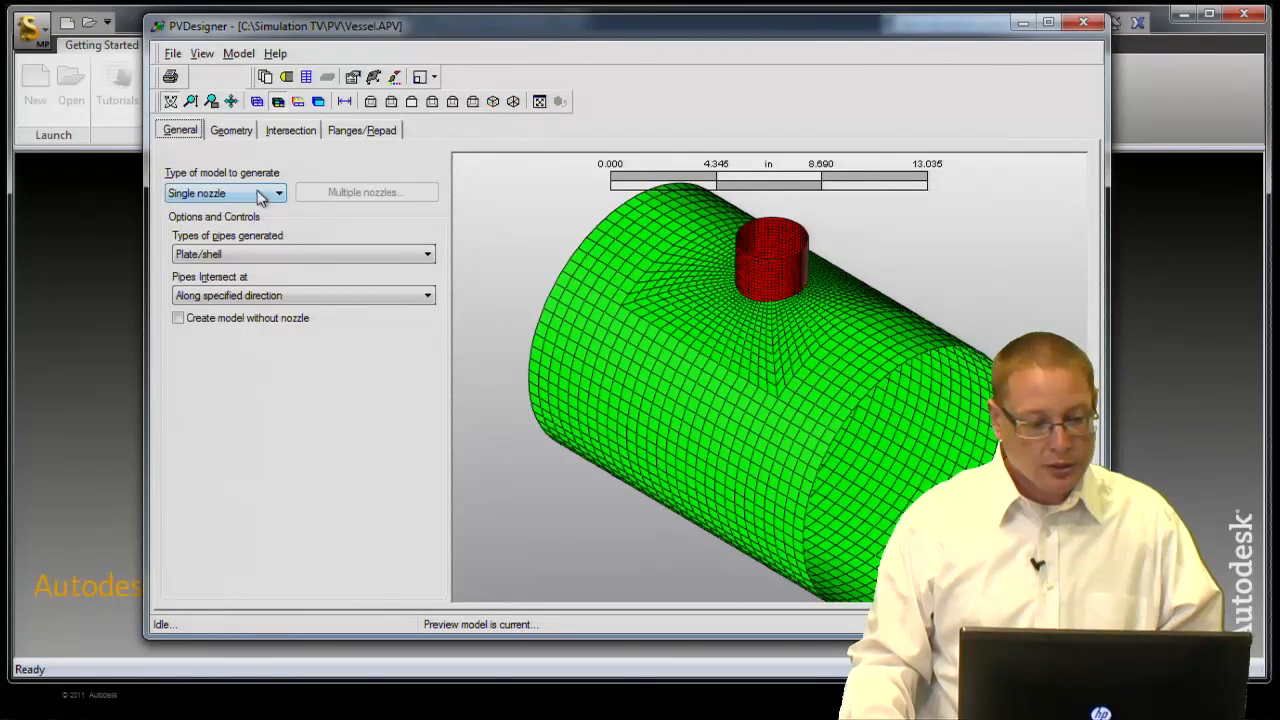
click(184, 133)
click(230, 197)
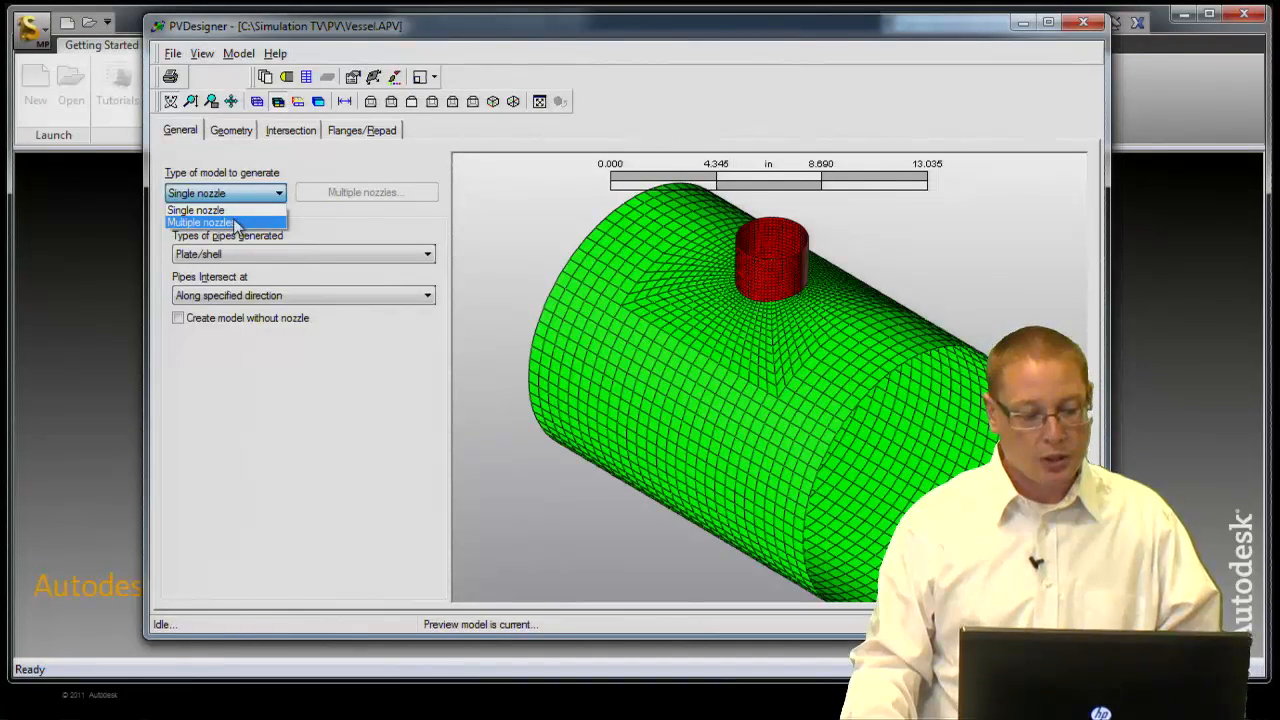
click(236, 223)
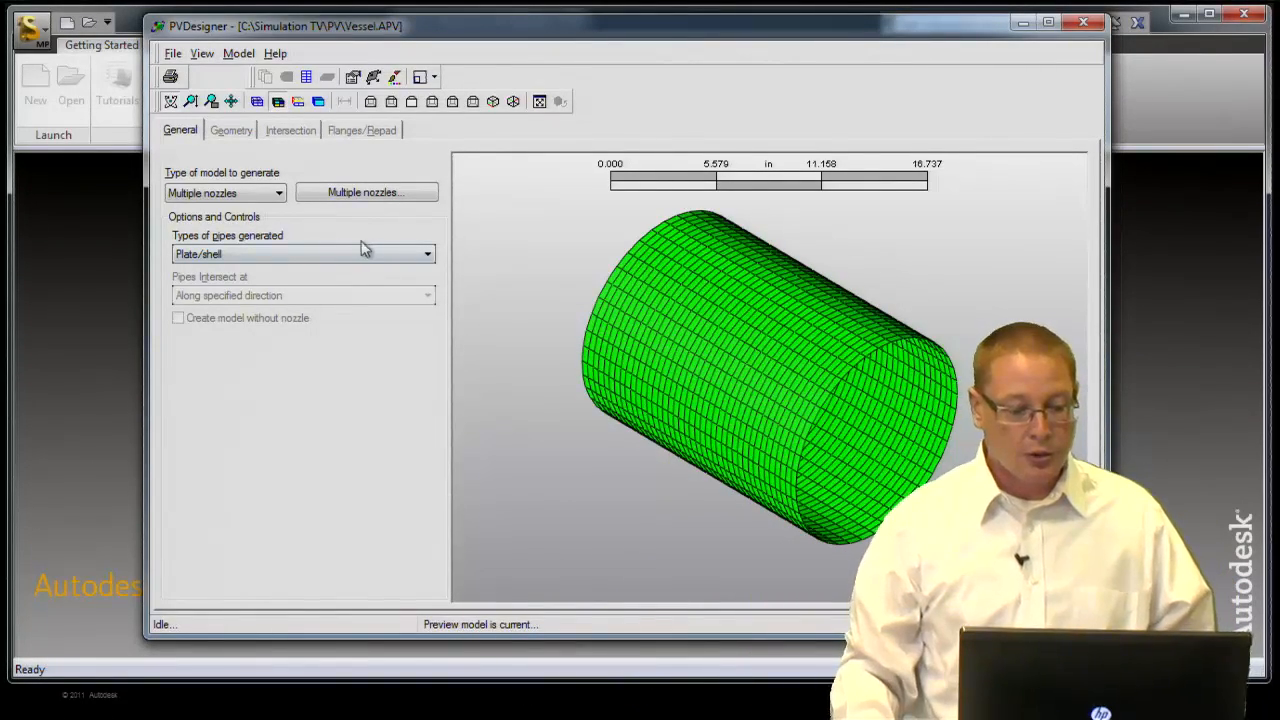
In the multiple-nozzle settings, set the cylinder's length to 120 in and diameter to 48 in, and fit the model in view
click(366, 197)
drag(378, 300, 411, 192)
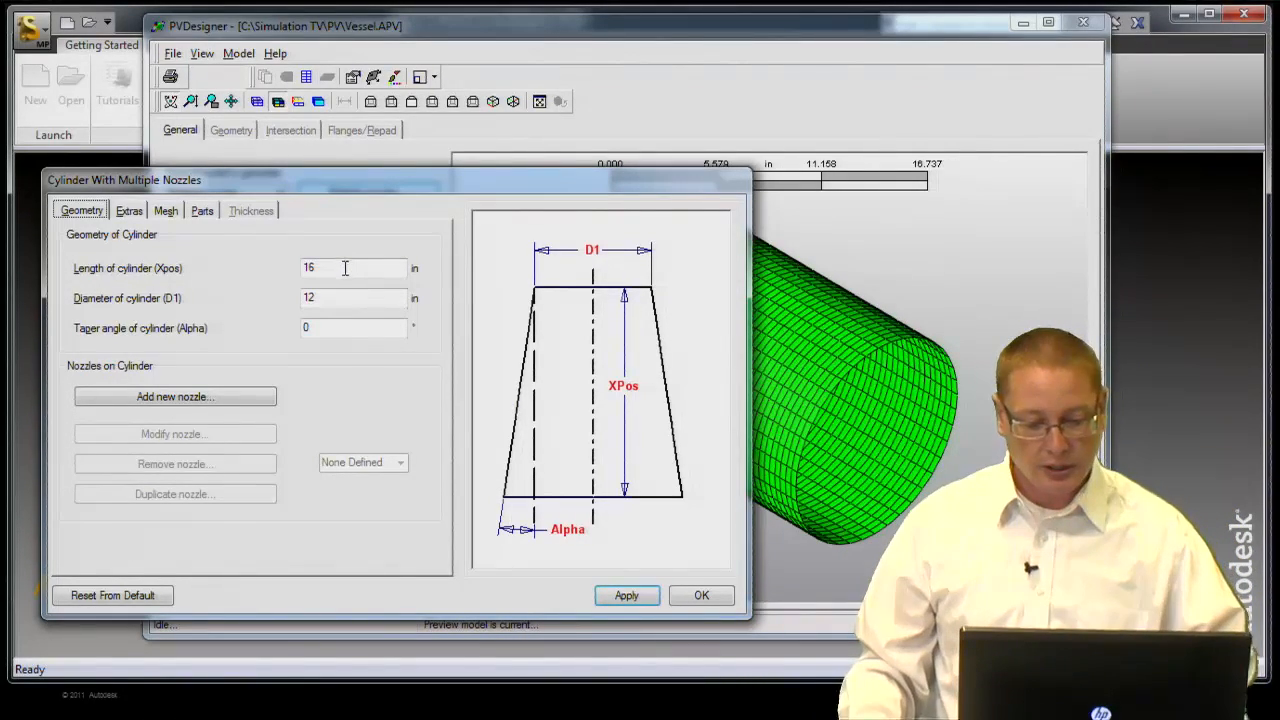
drag(354, 272, 264, 260)
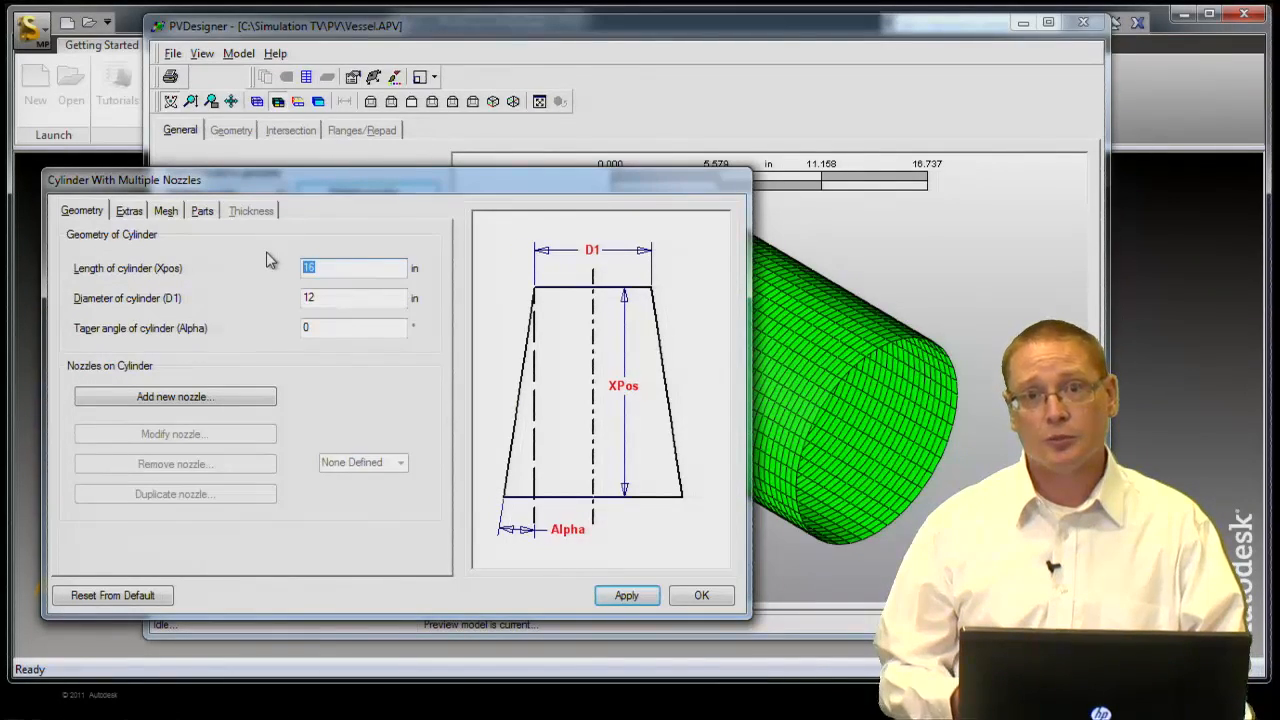
text(1)
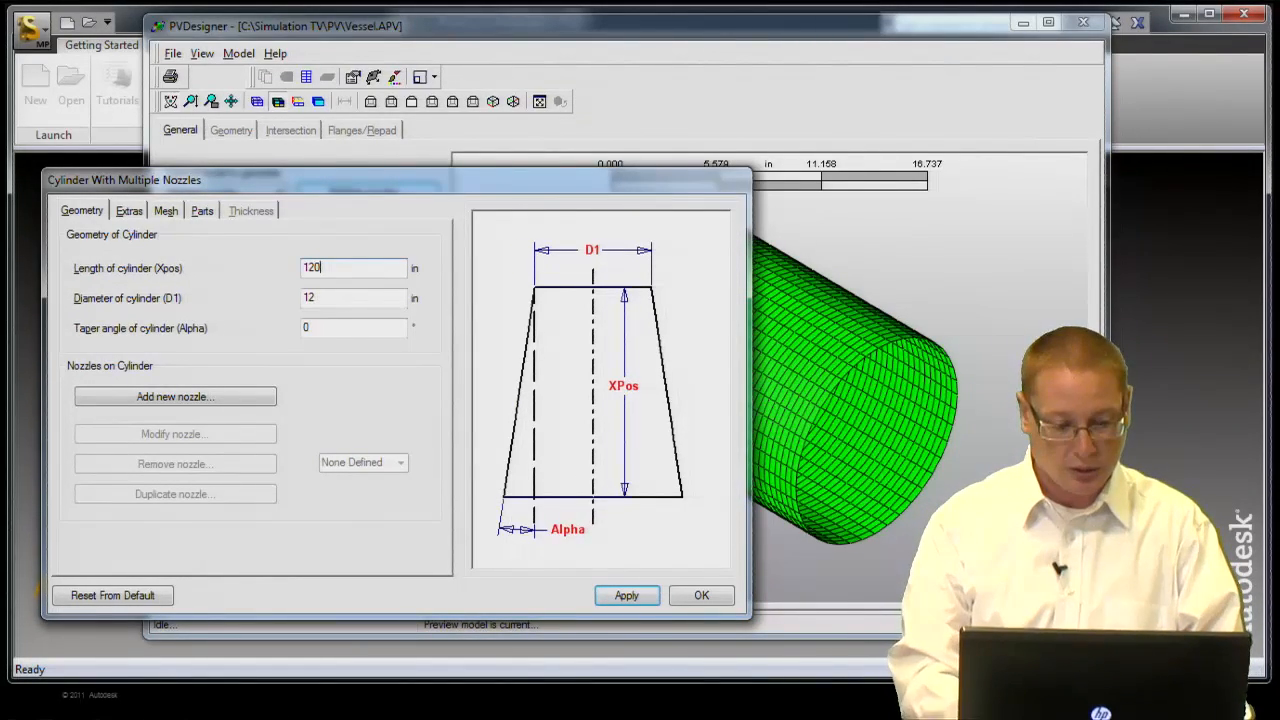
click(348, 304)
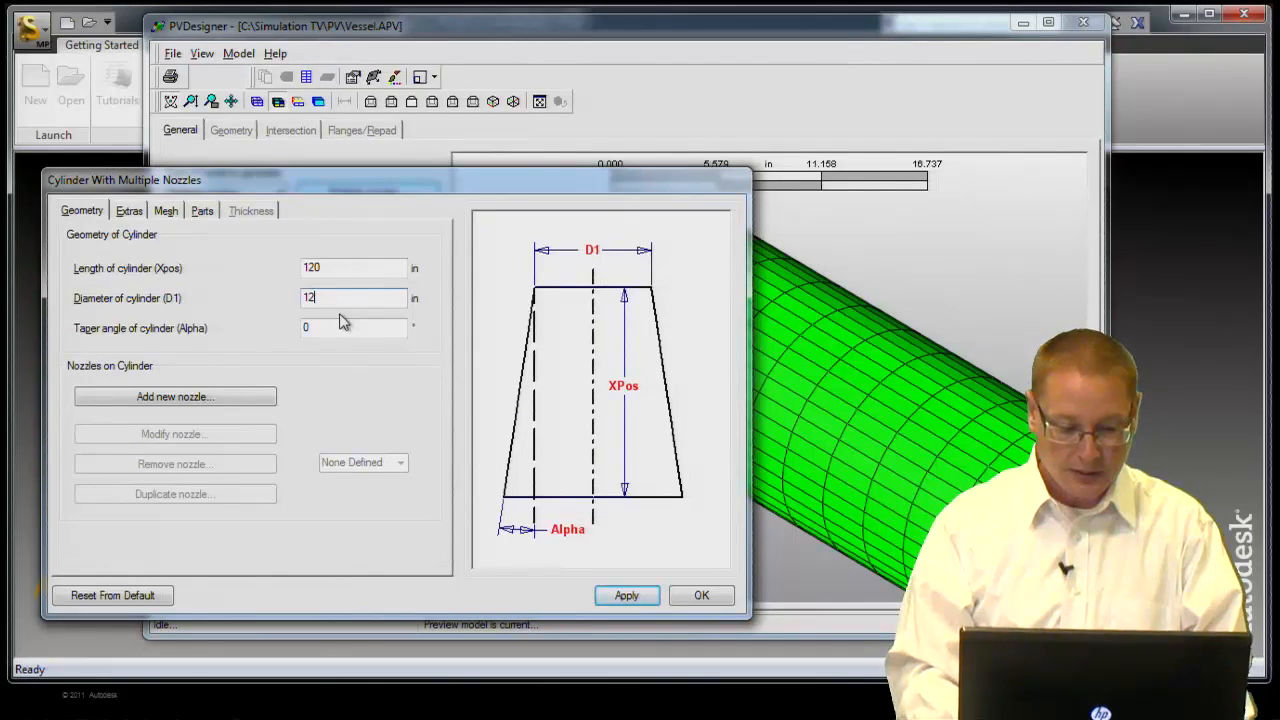
text(48)
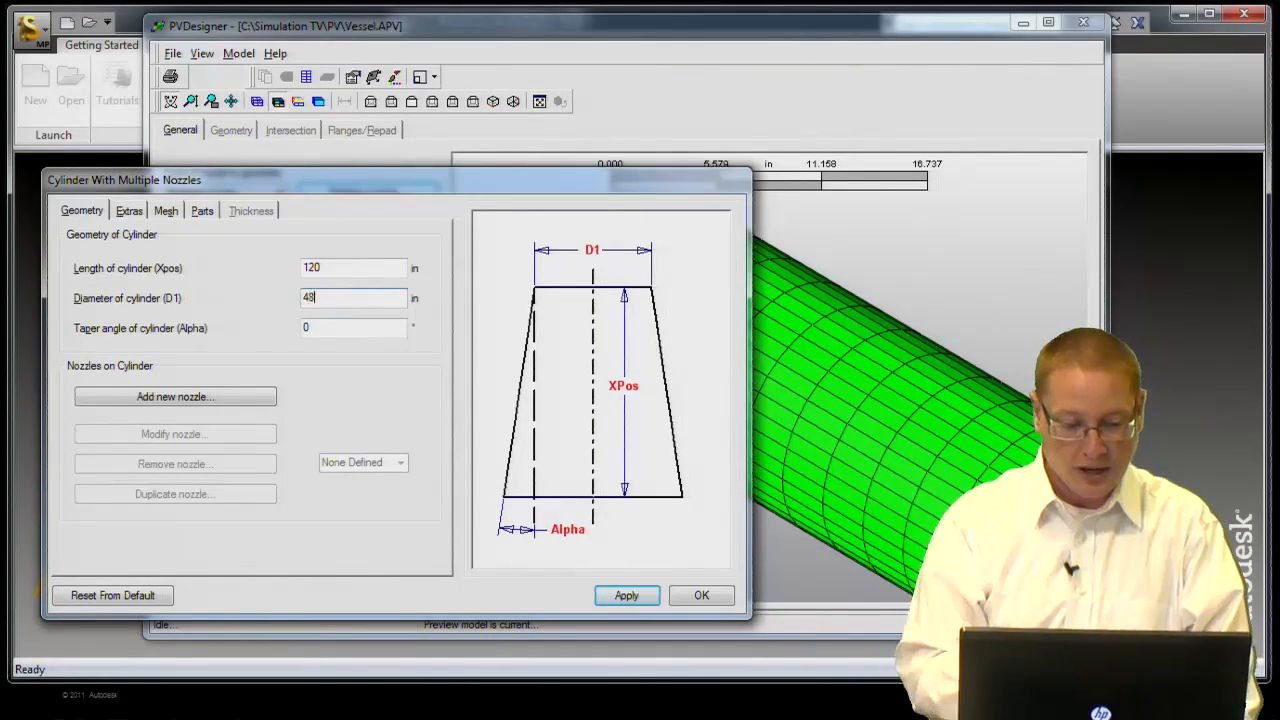
click(390, 328)
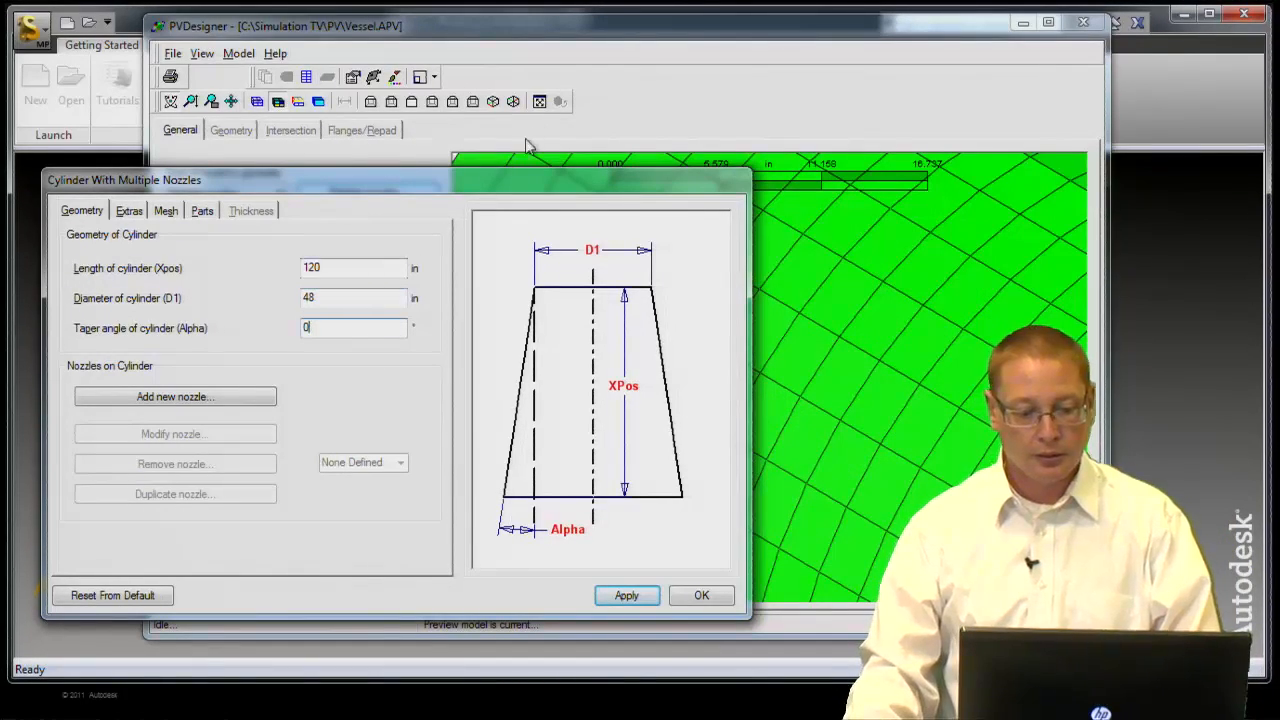
click(540, 102)
drag(601, 186, 627, 149)
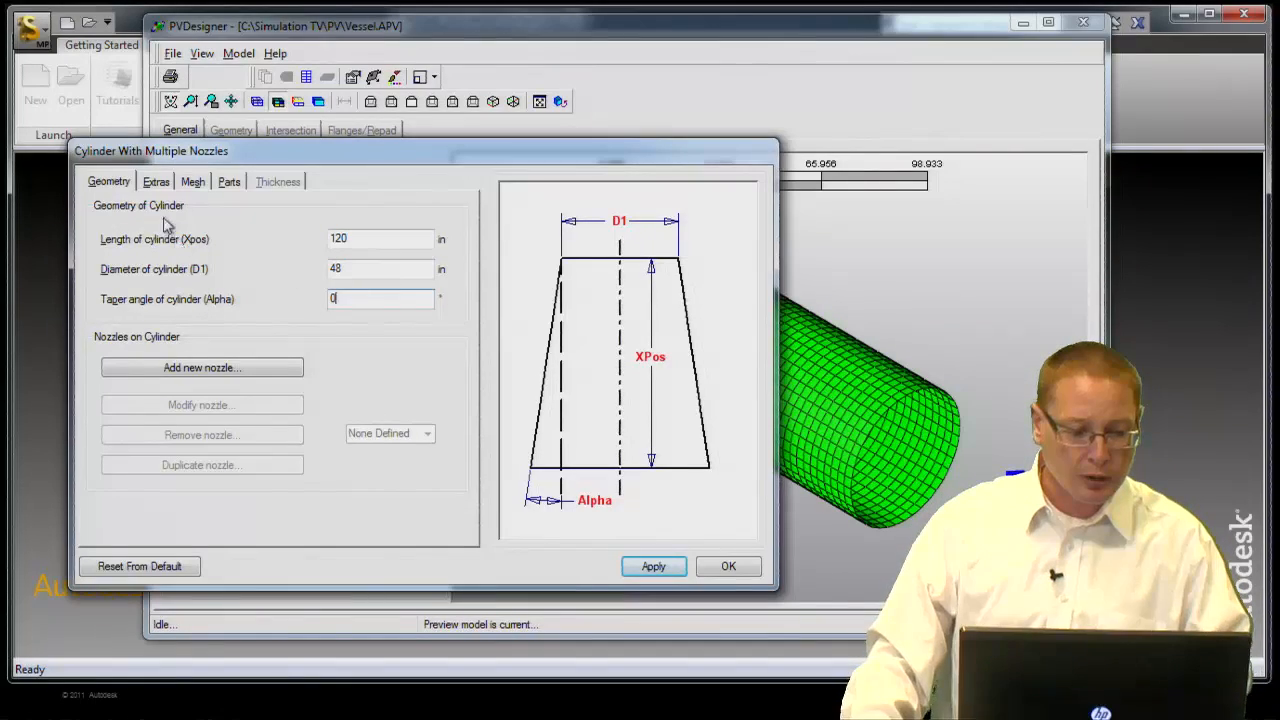
Review the cylinder's flange and head options, mesh divisions and part numbers
click(157, 183)
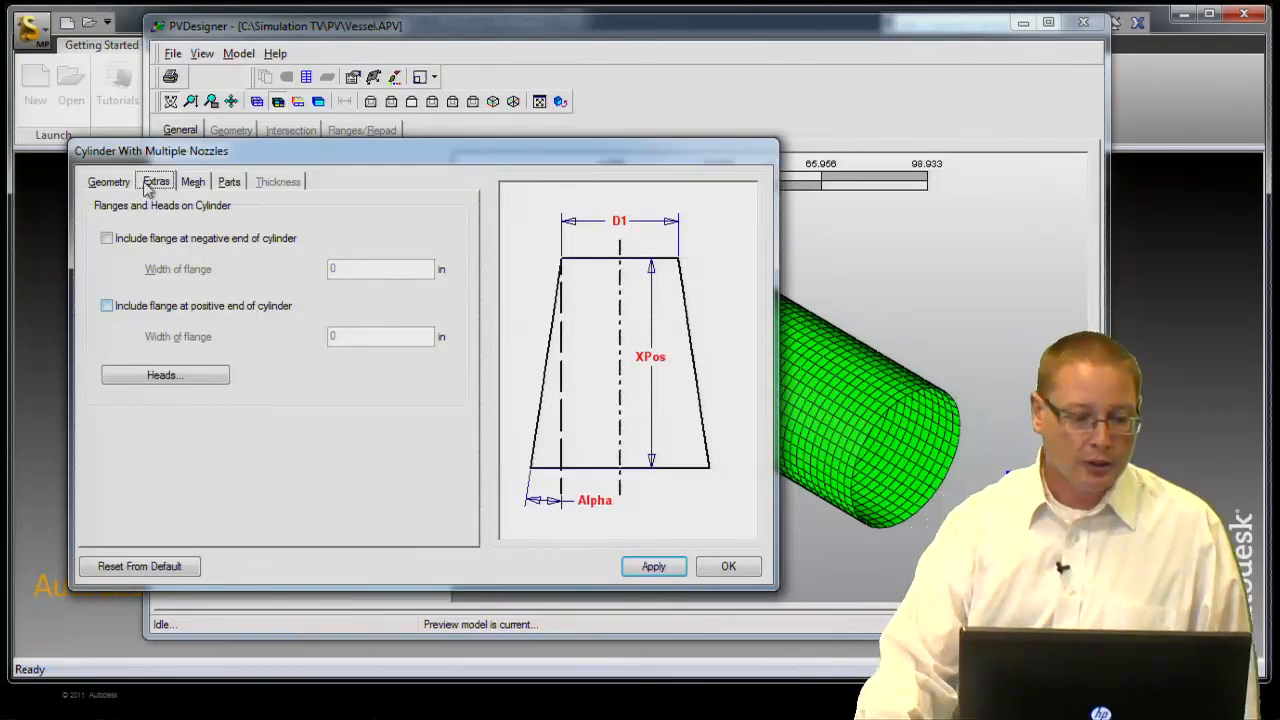
click(195, 185)
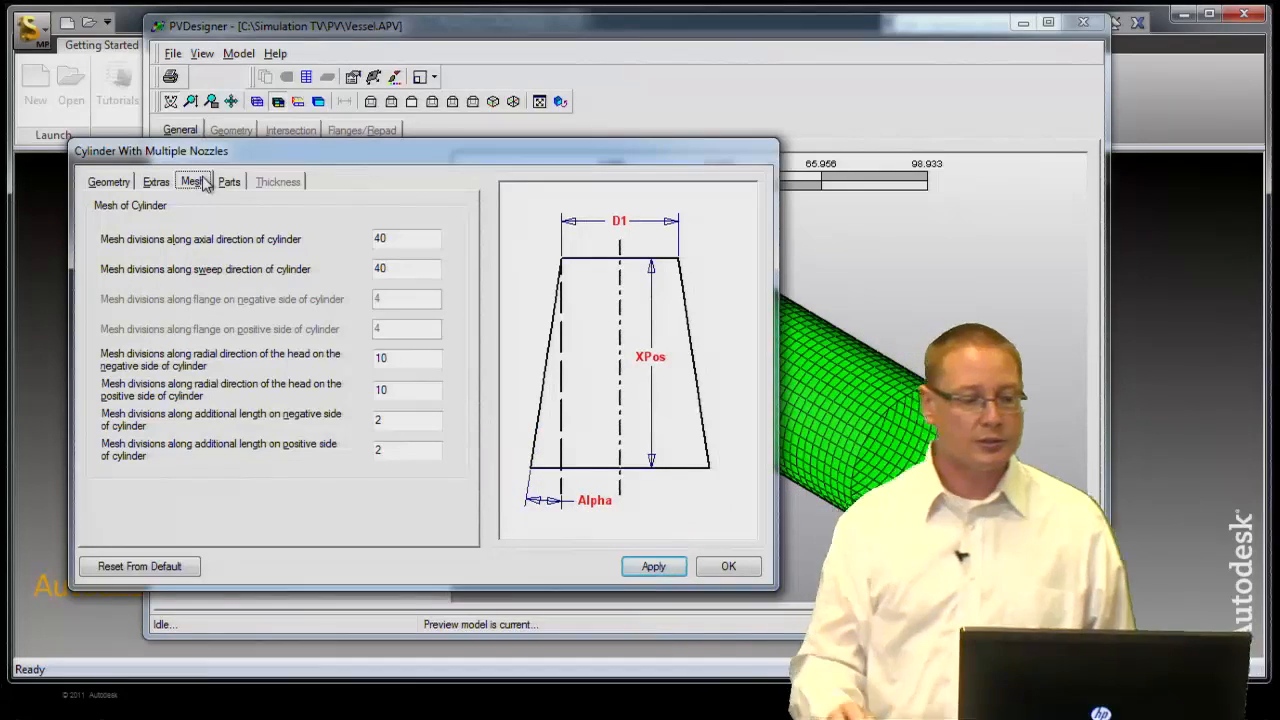
click(232, 183)
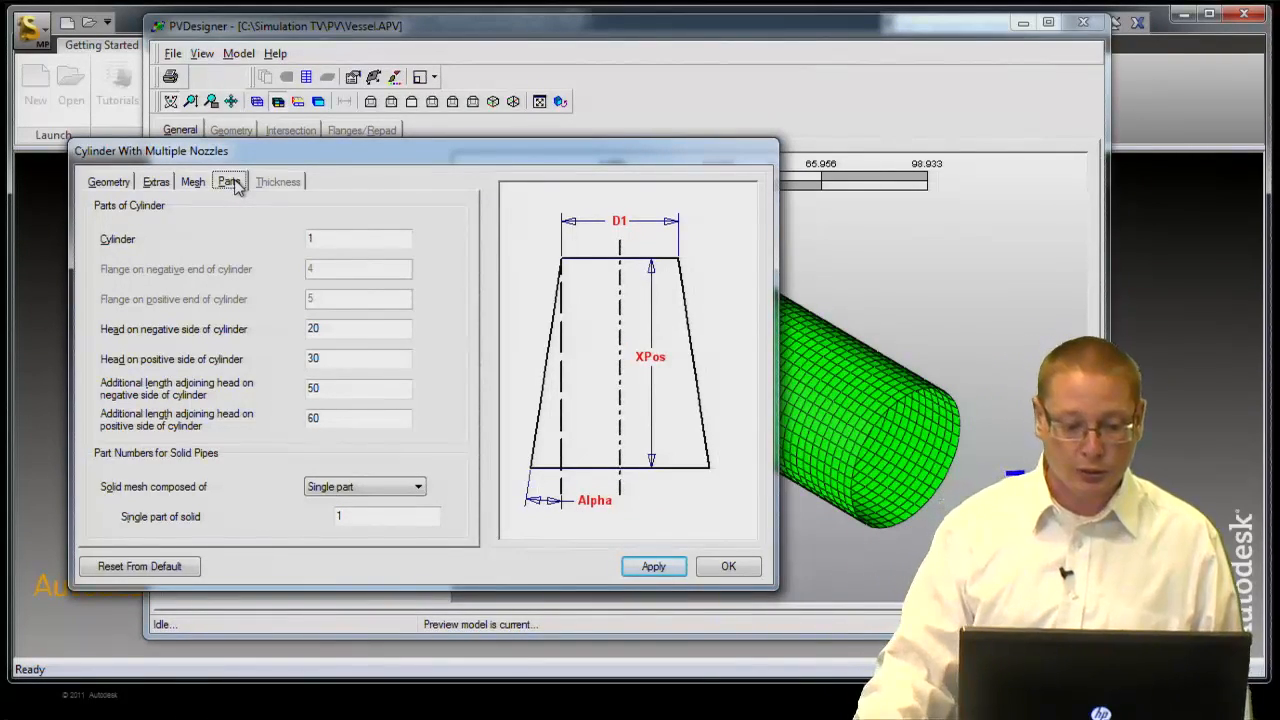
click(110, 183)
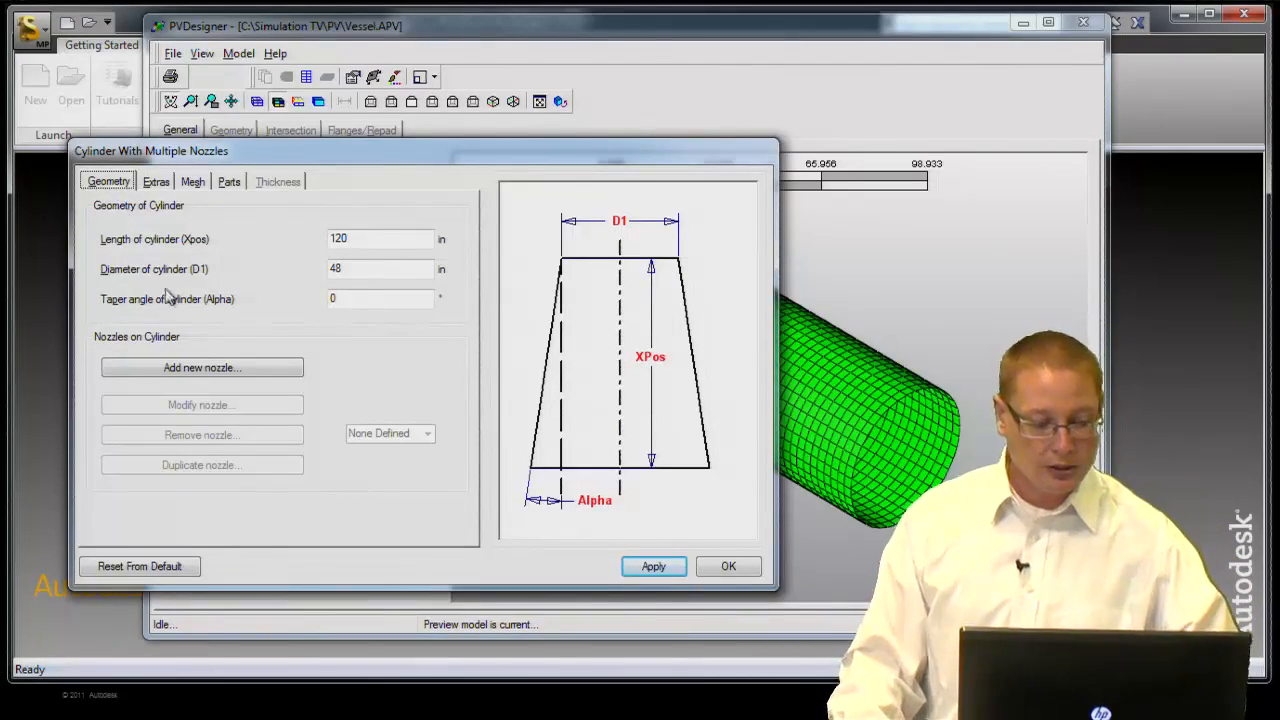
Add a first nozzle to the cylinder, round, with an end diameter of 12 in and a length of 6 in
click(203, 368)
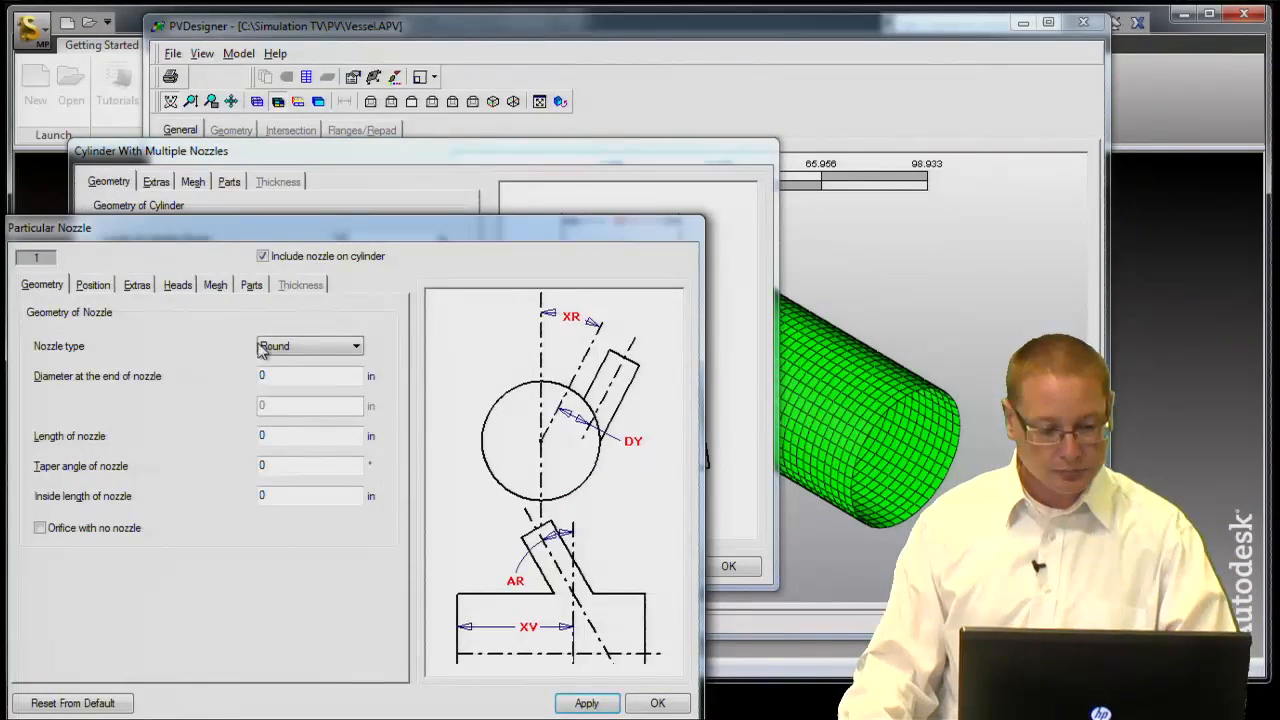
drag(339, 244, 398, 165)
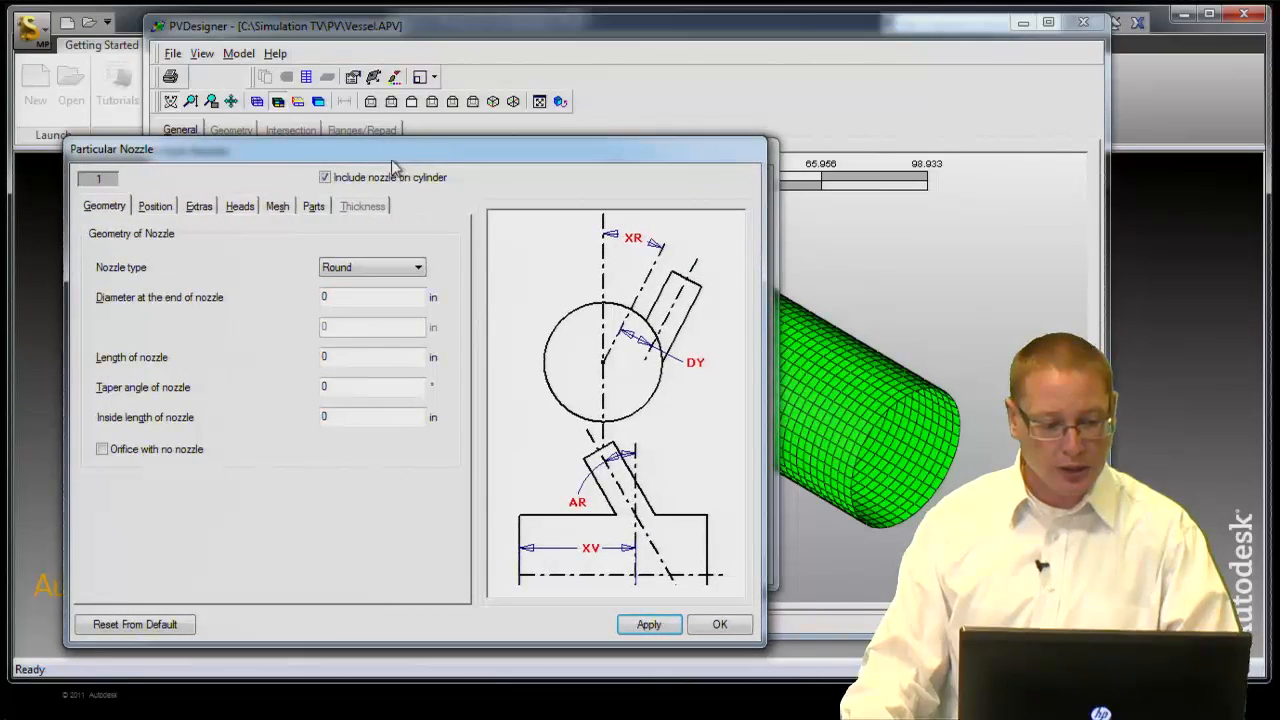
click(388, 270)
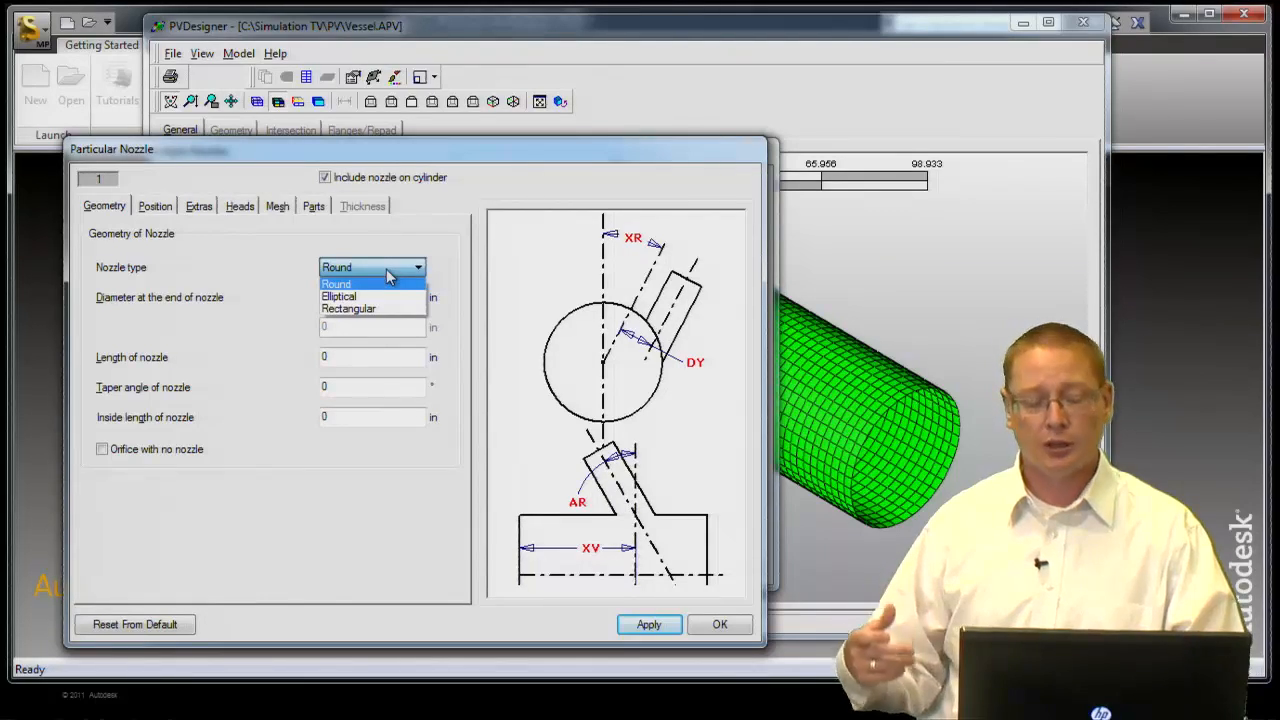
click(388, 277)
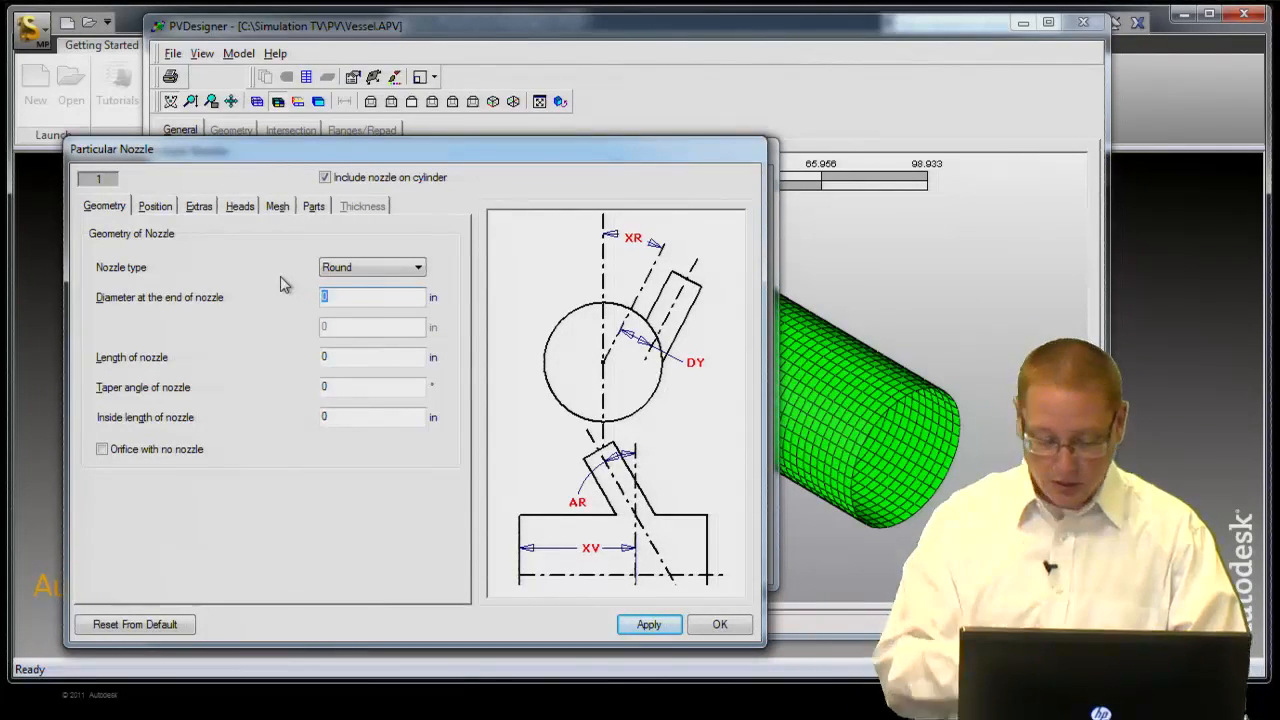
text(12)
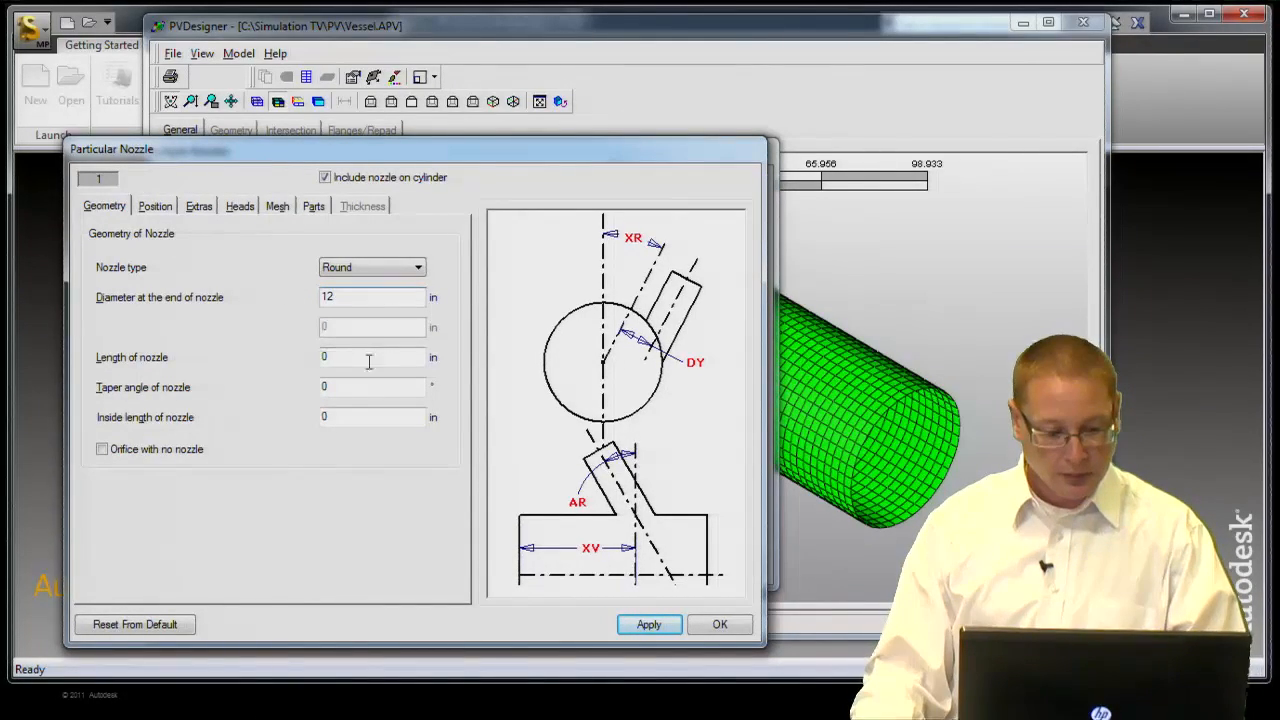
click(389, 356)
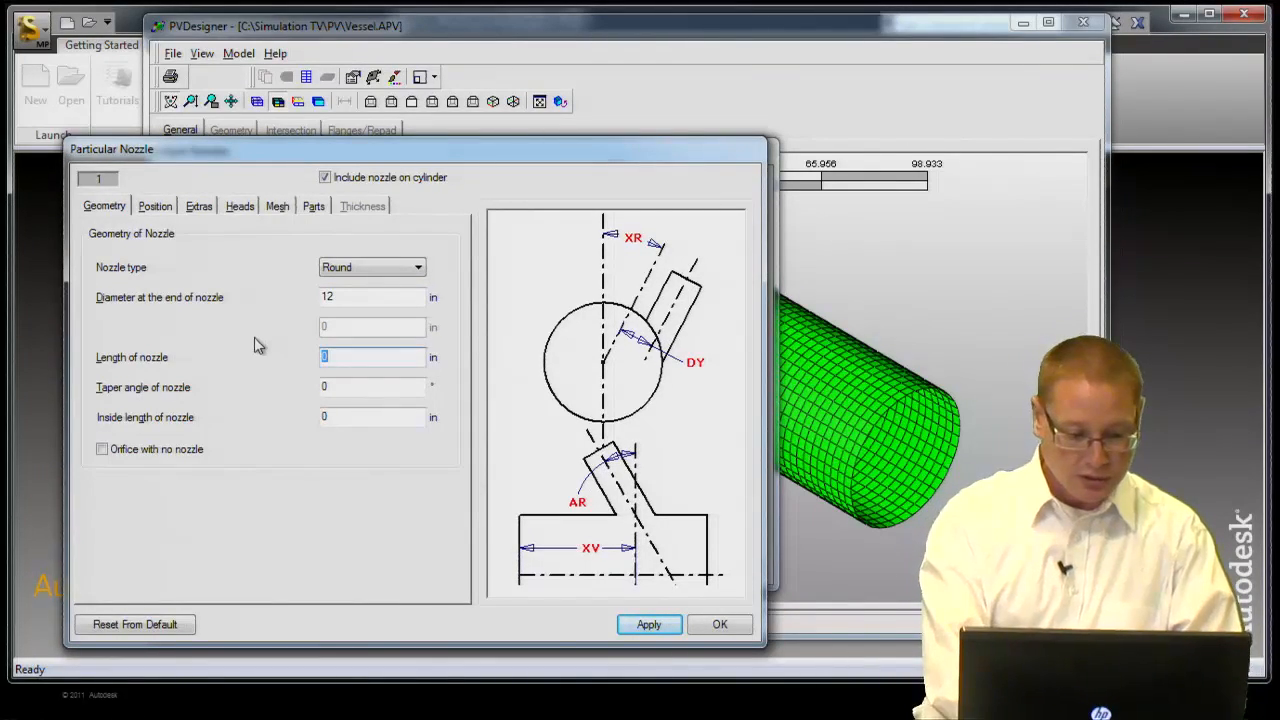
text(6)
click(377, 389)
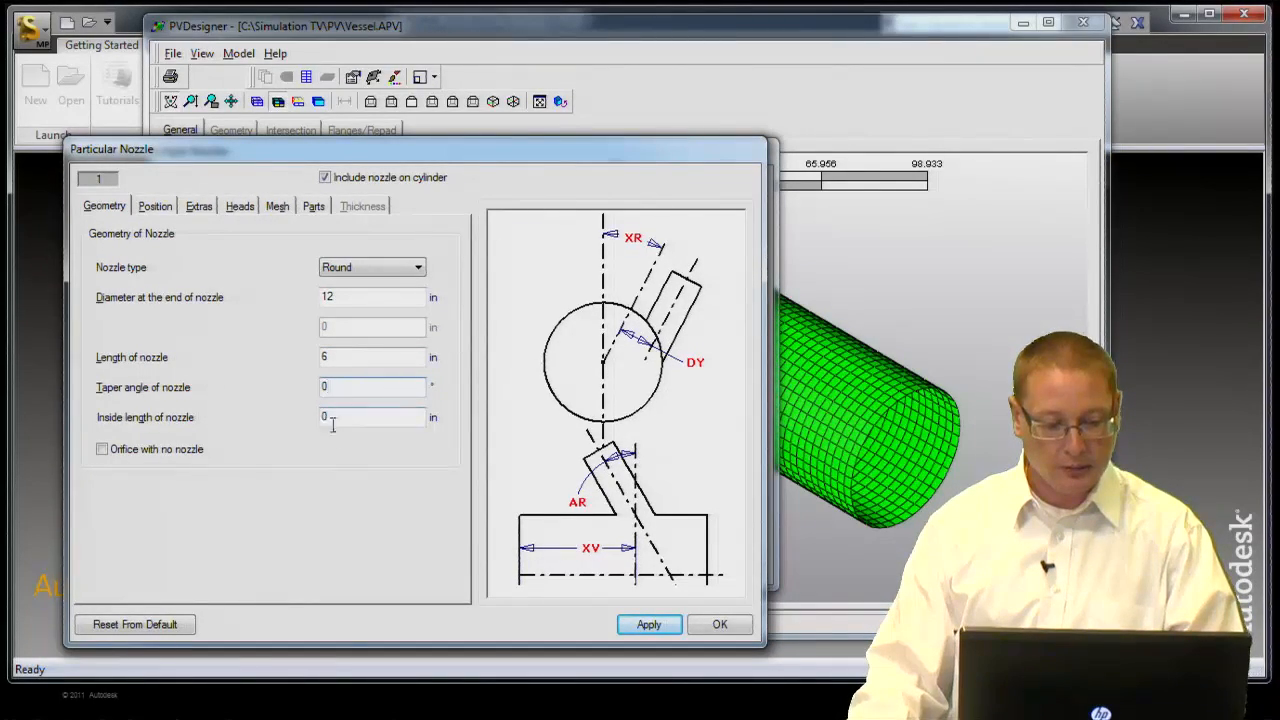
key(Tab)
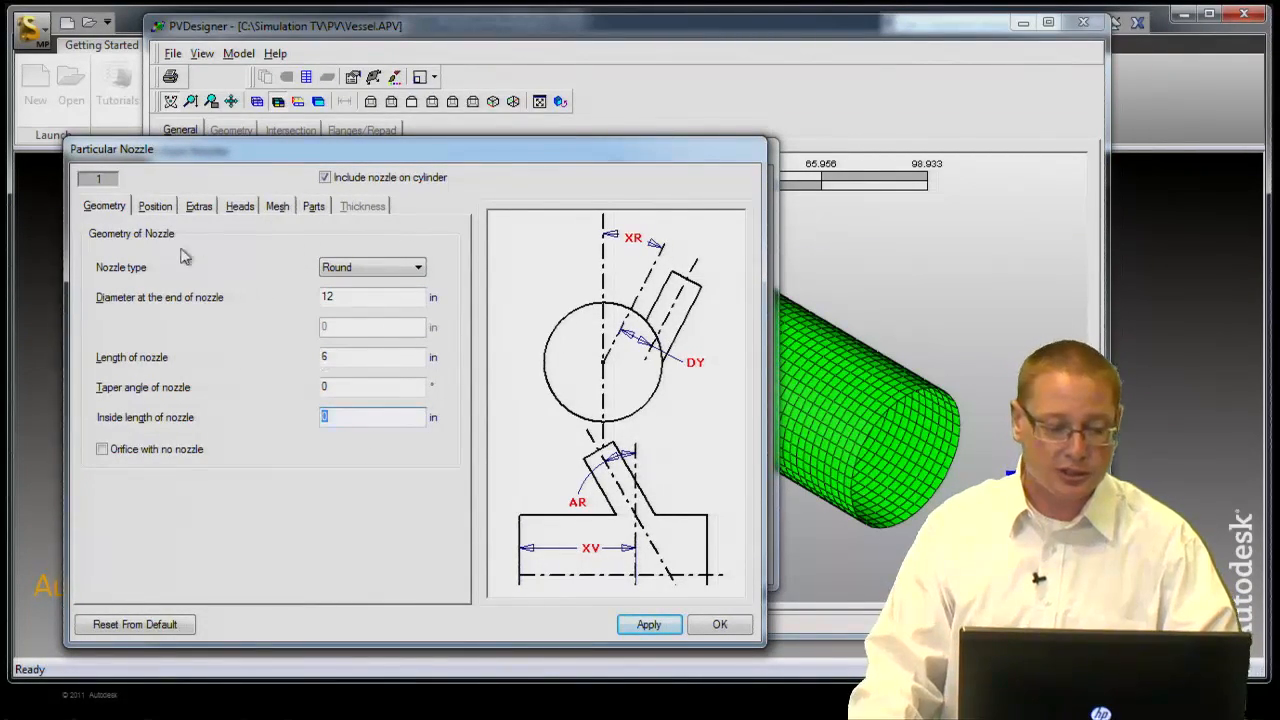
Position the first nozzle at an X value of 60 in with an X rotation of -90°, keeping the Distance offset method
click(156, 207)
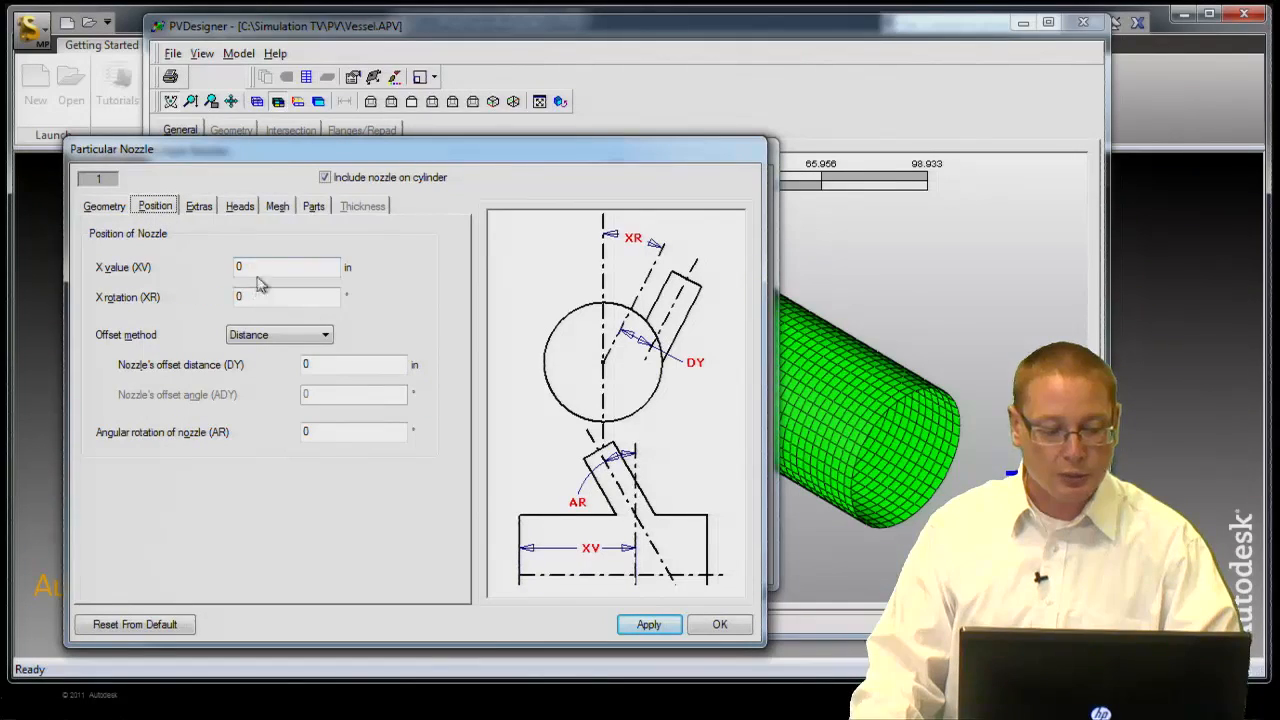
drag(379, 158, 359, 128)
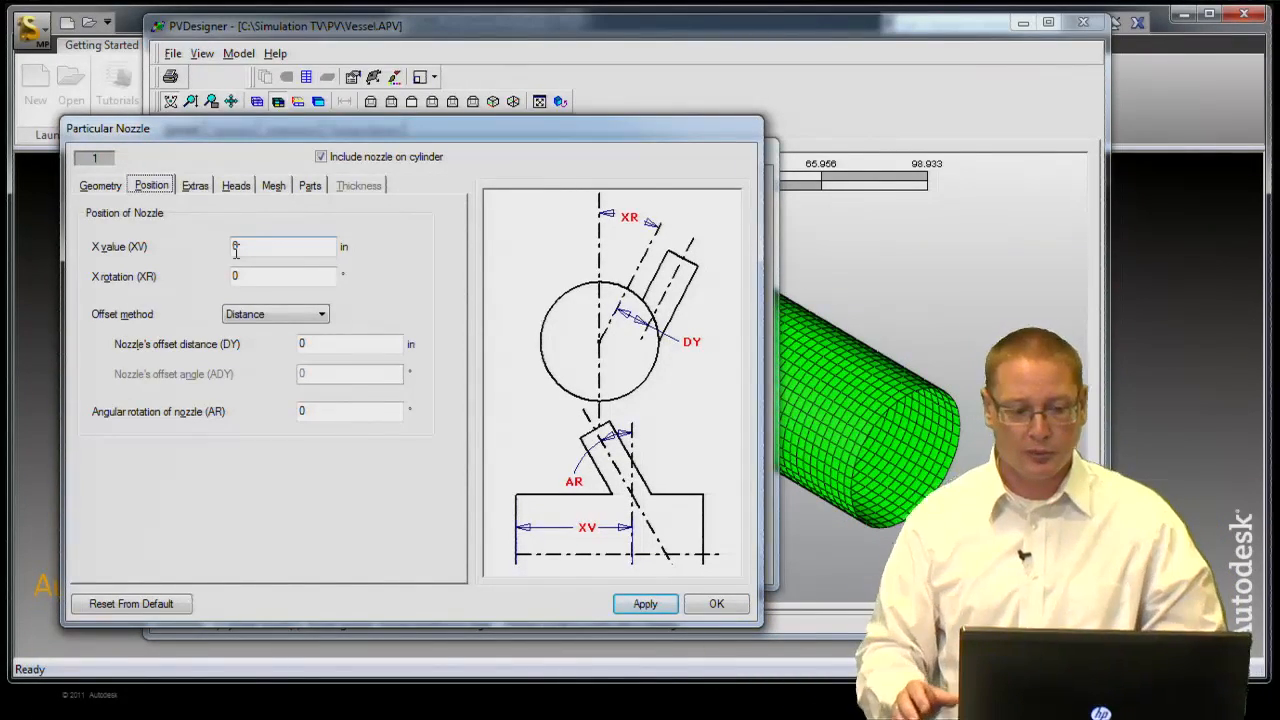
key(Tab)
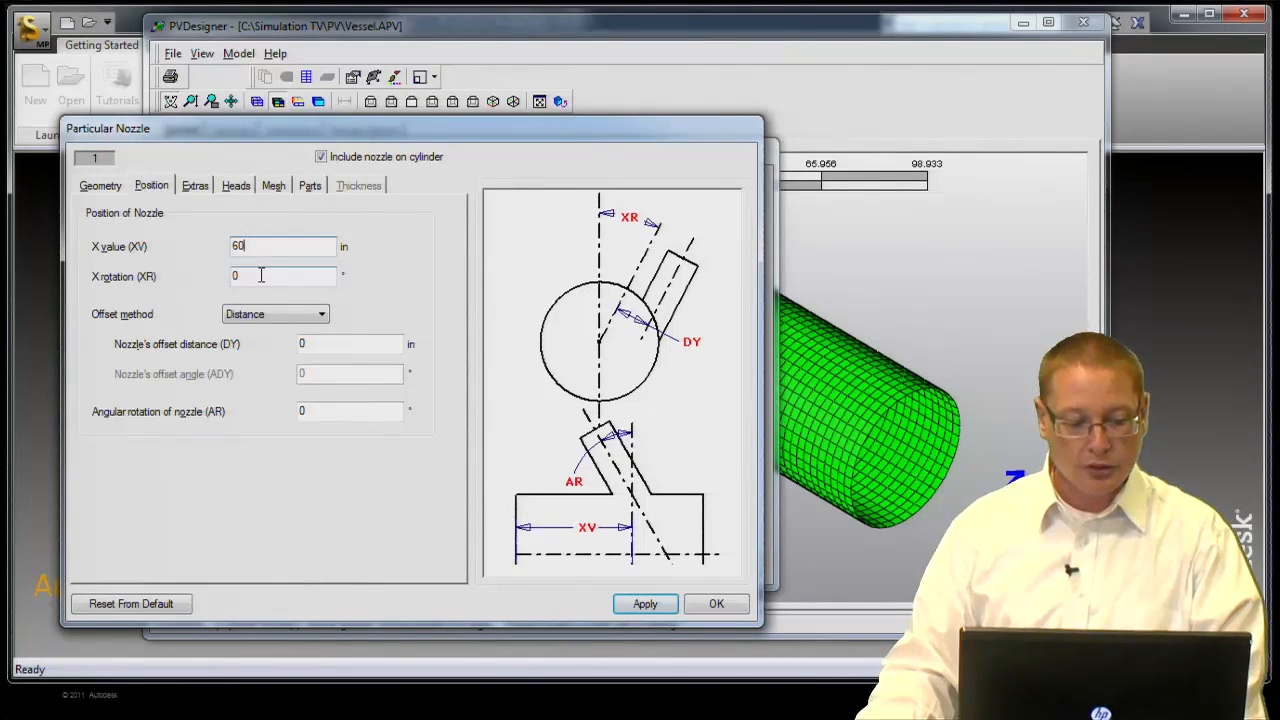
key(Tab)
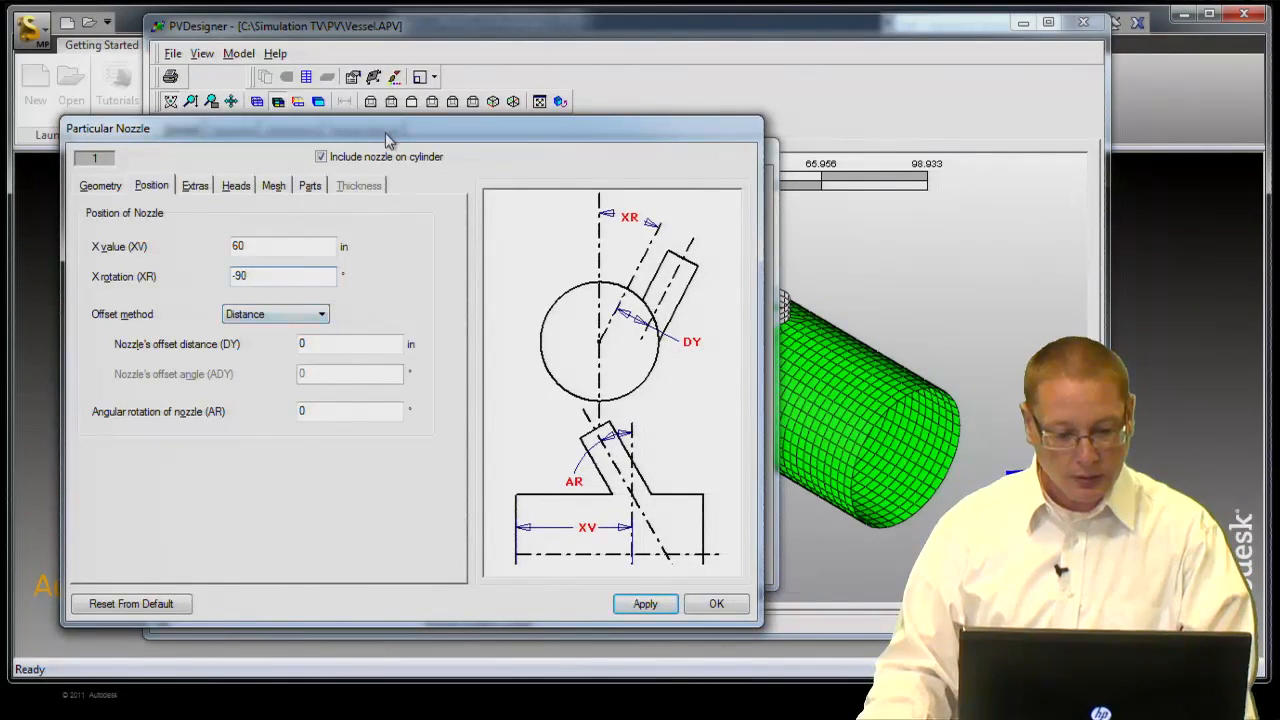
drag(386, 134, 350, 124)
click(268, 305)
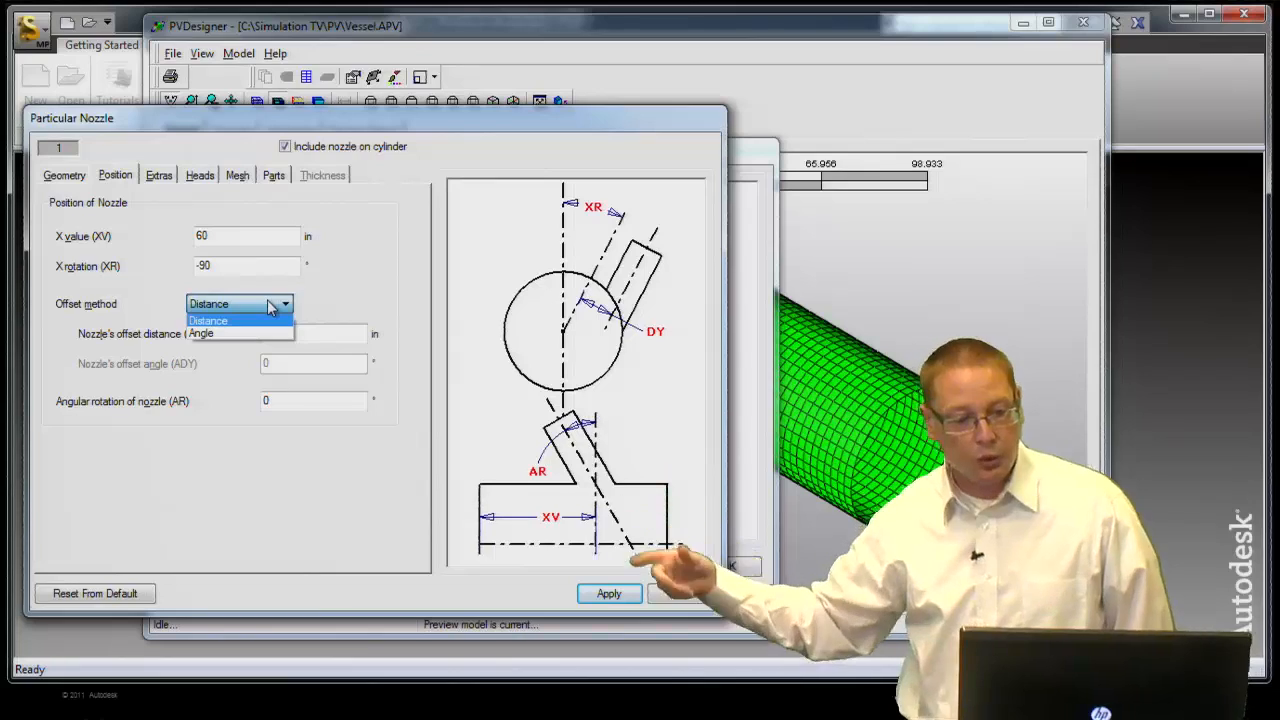
click(270, 307)
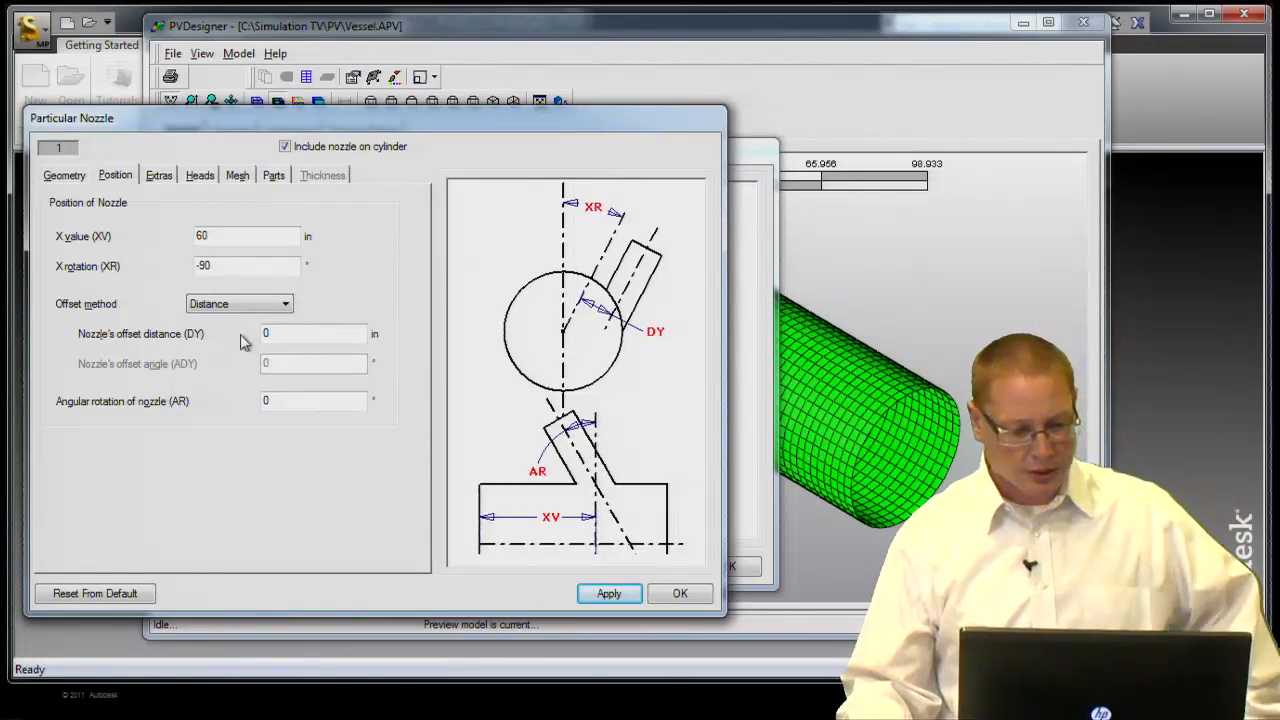
Include a 4.25 in wide flange on the first nozzle and accept the nozzle and cylinder settings
click(158, 178)
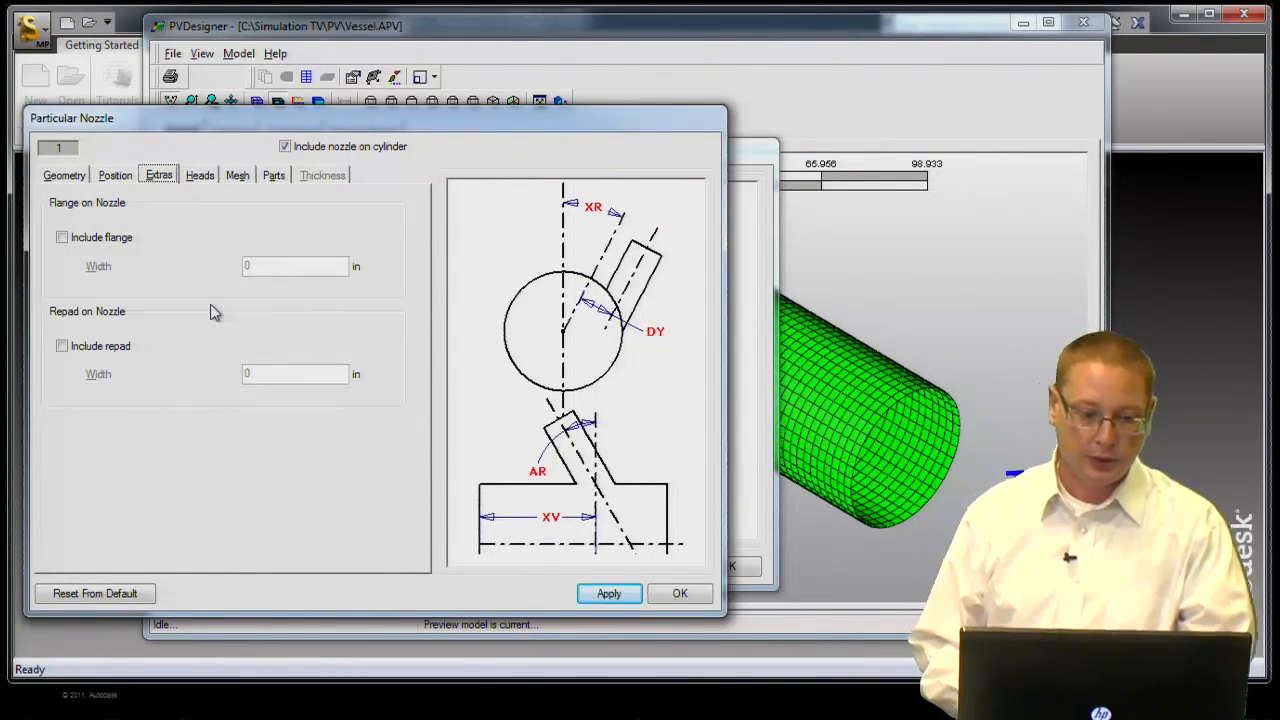
click(63, 239)
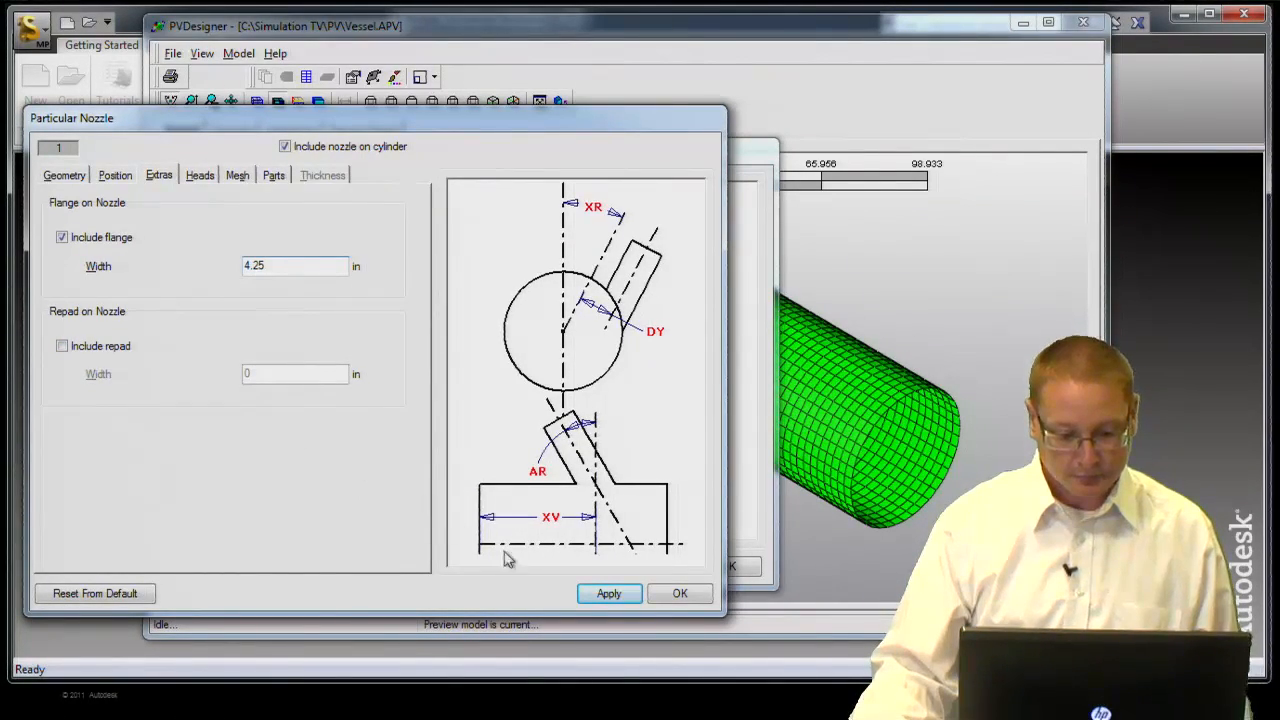
click(607, 593)
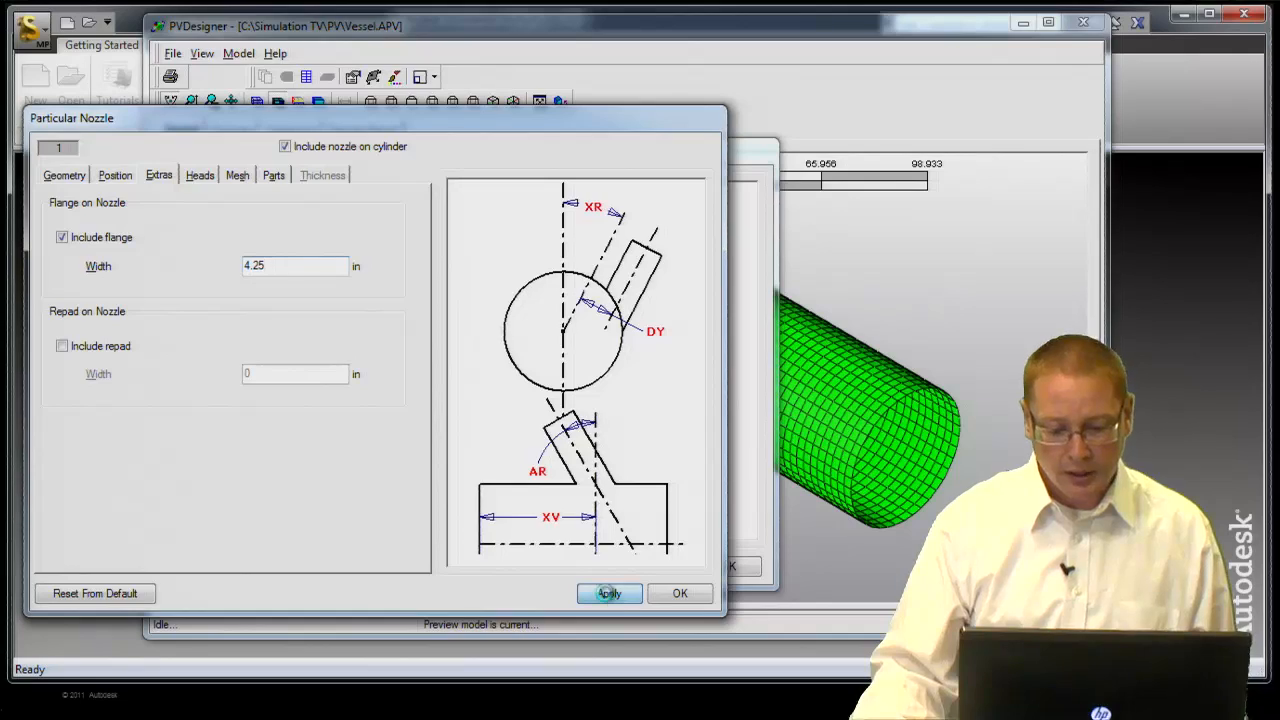
click(679, 595)
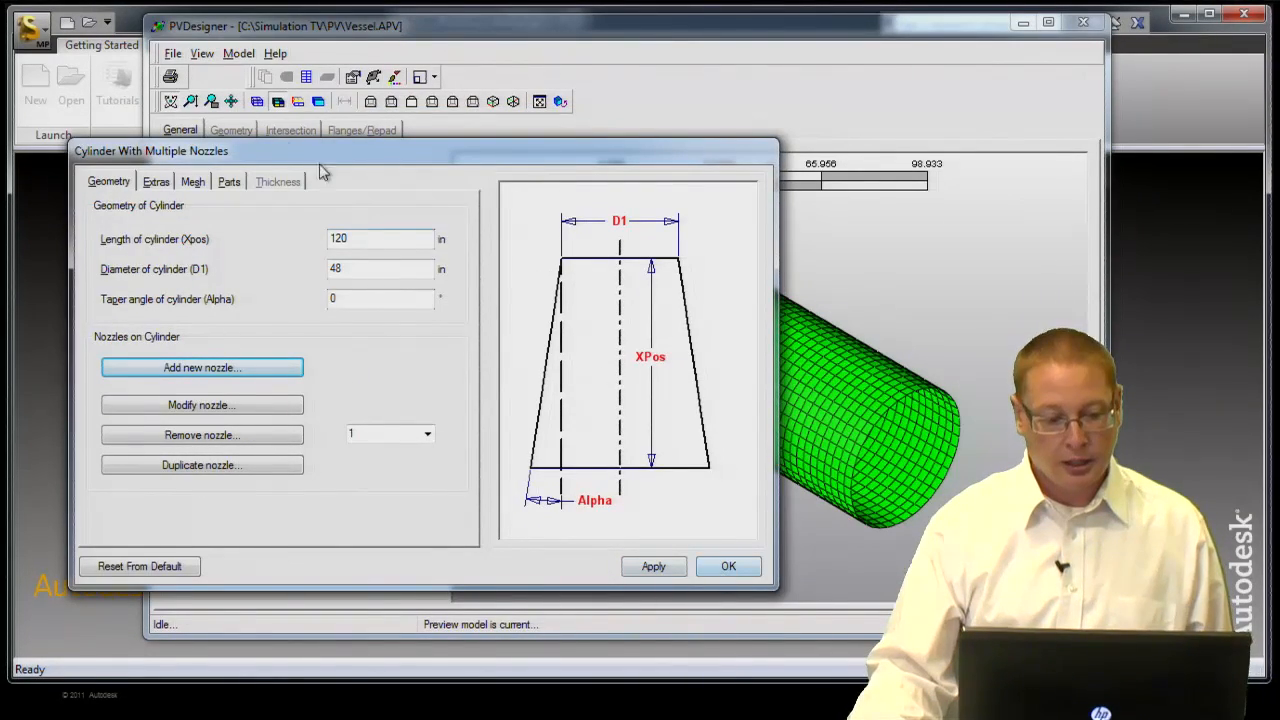
drag(290, 160, 335, 137)
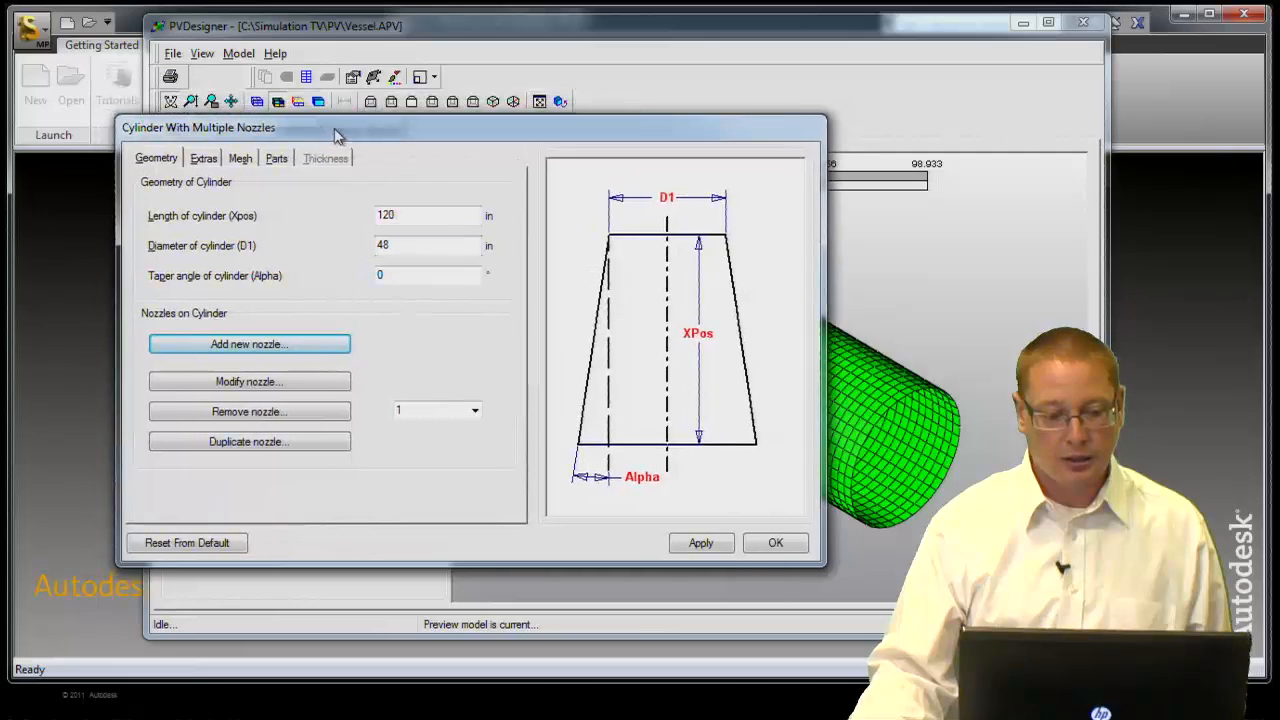
click(776, 546)
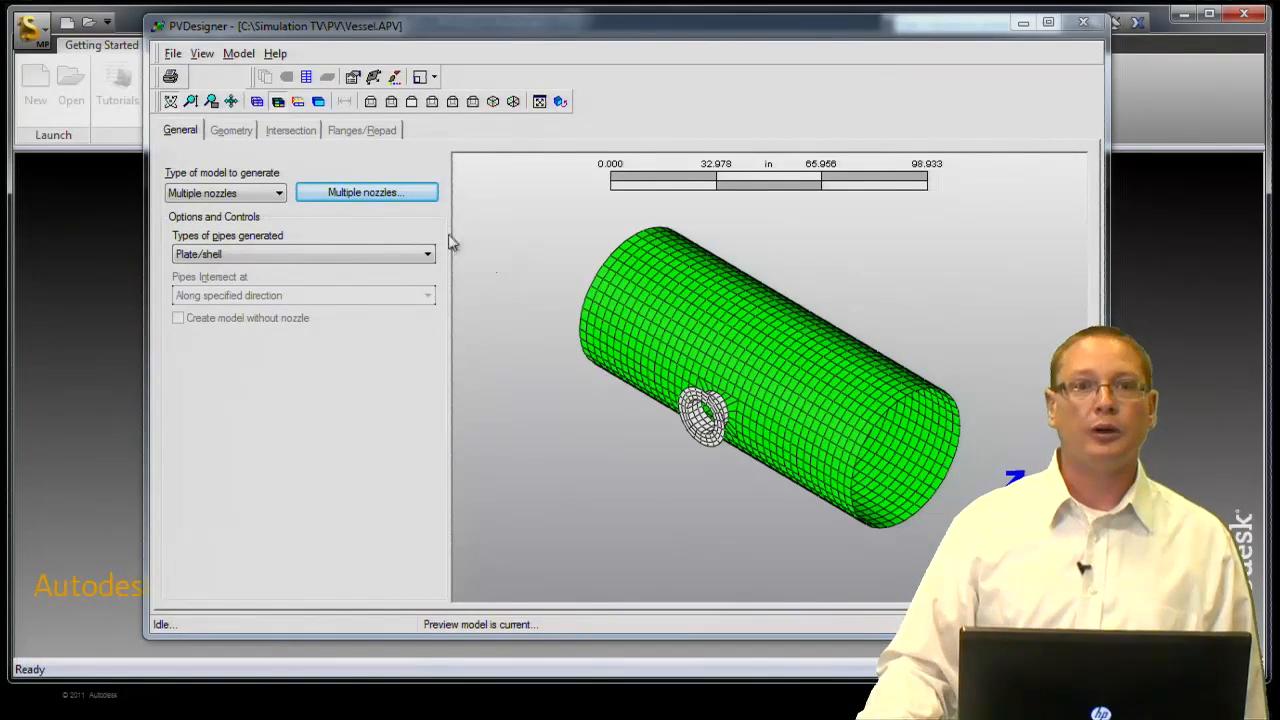
Reopen the multiple-nozzle settings and review the geometry of nozzle 1
click(359, 197)
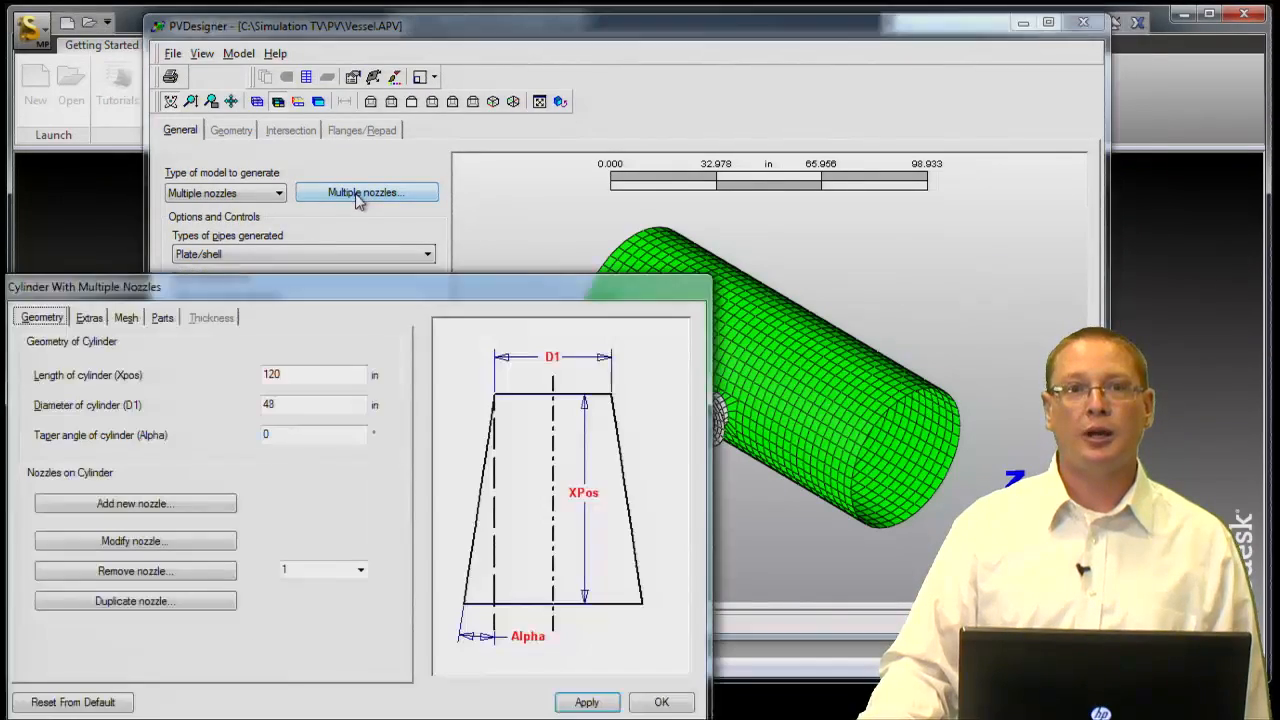
drag(344, 292, 427, 155)
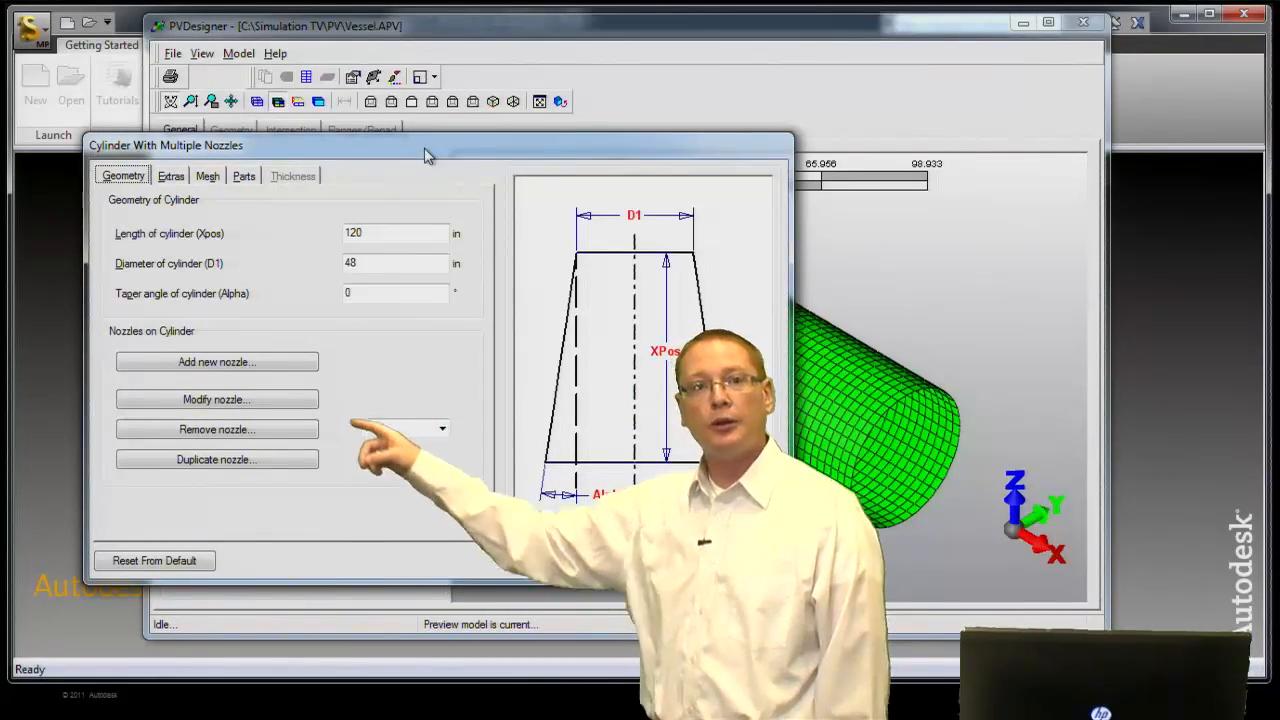
click(268, 400)
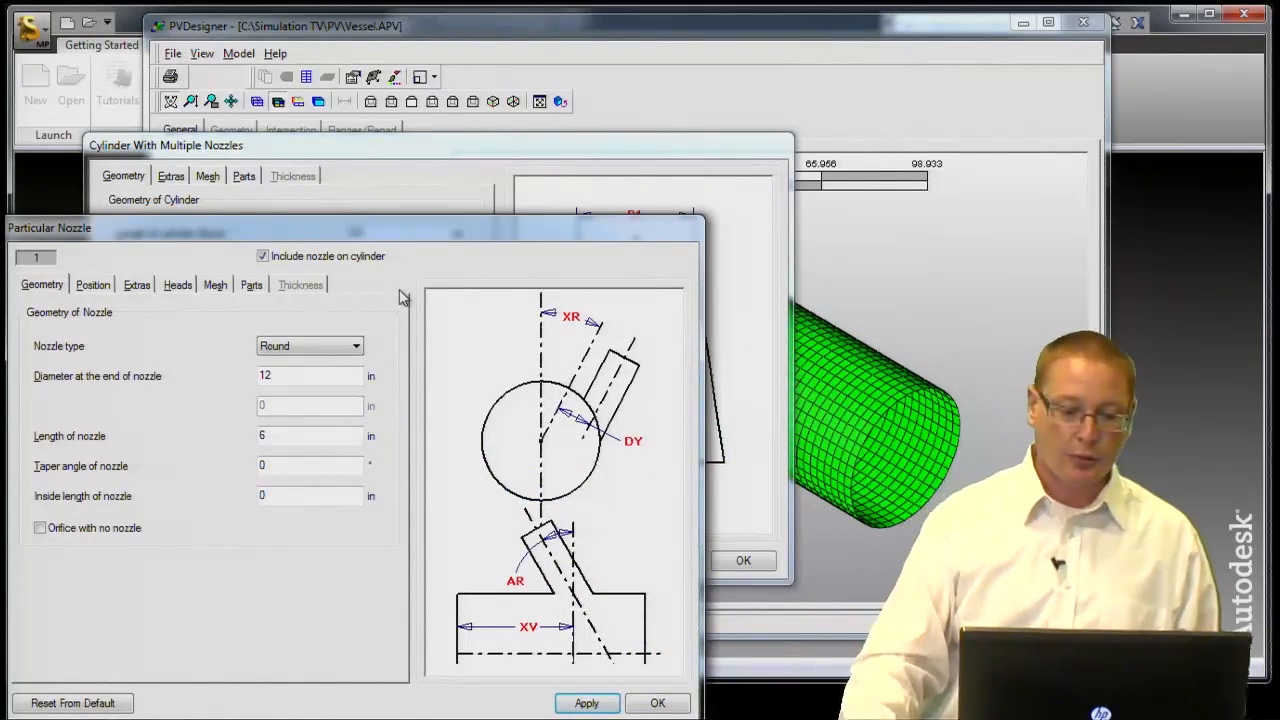
click(657, 703)
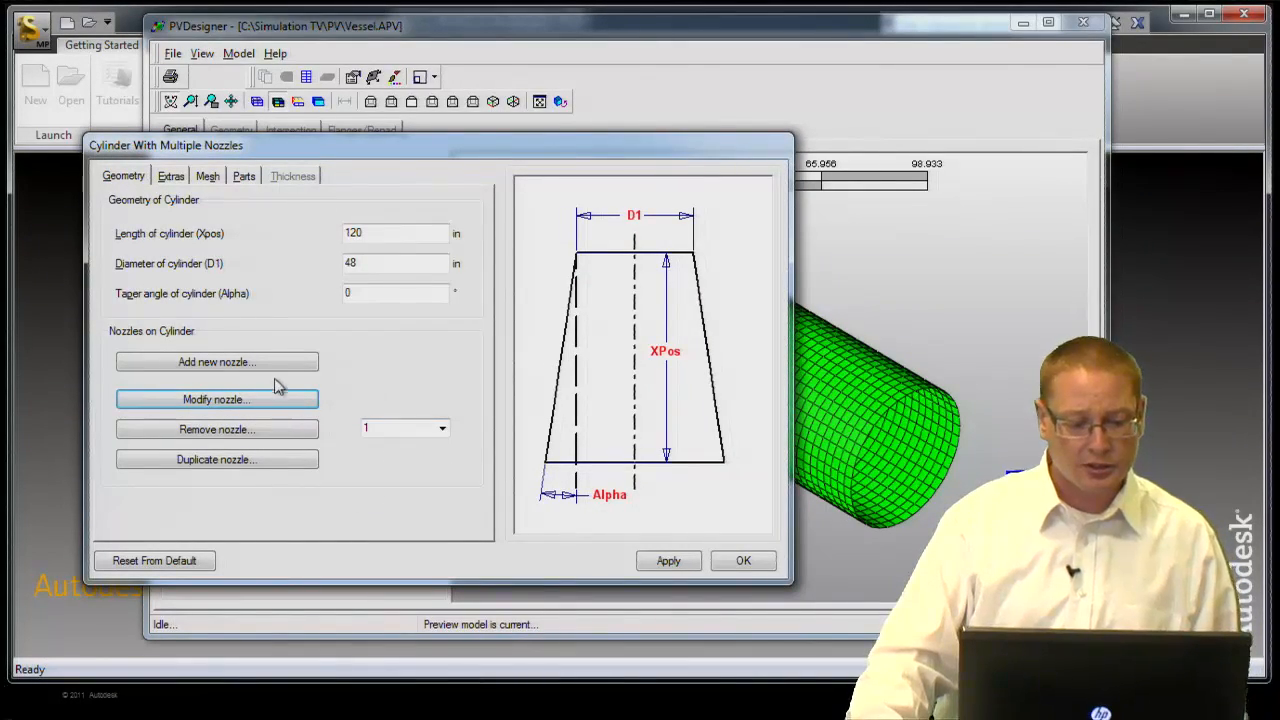
Add a second round nozzle with an end diameter of 4 in and a length of 6 in
click(275, 366)
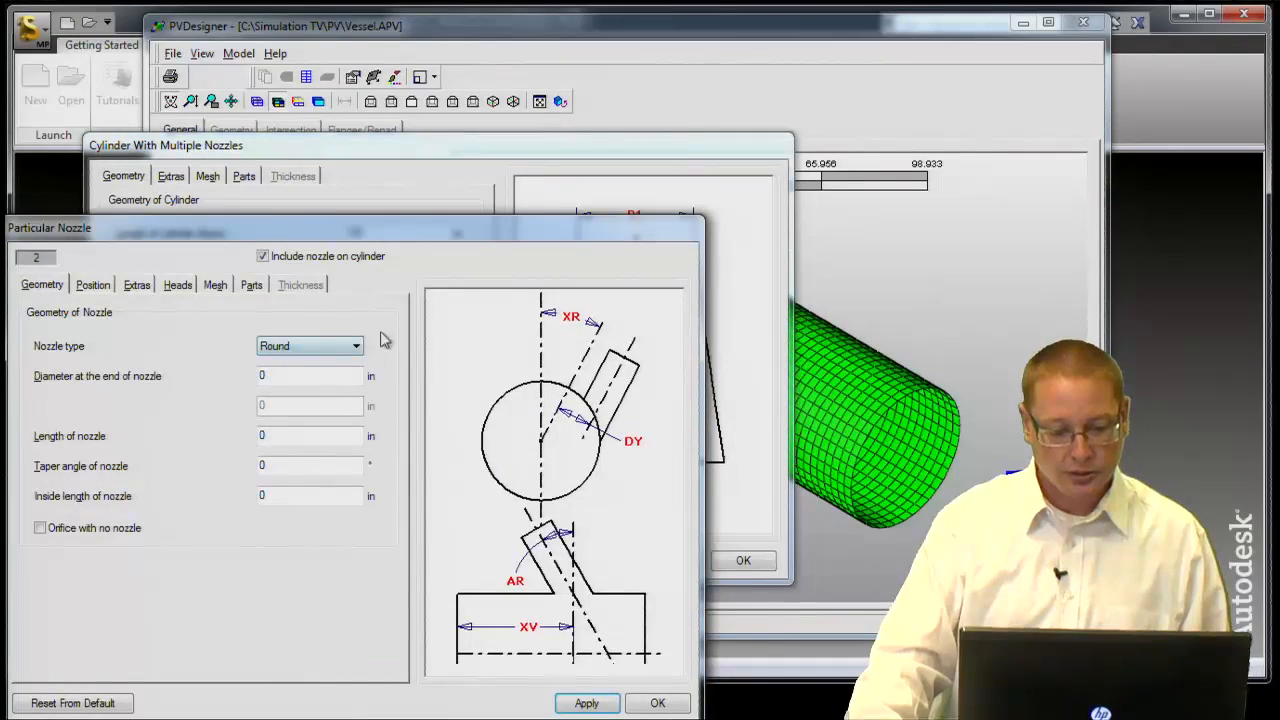
drag(373, 233, 424, 130)
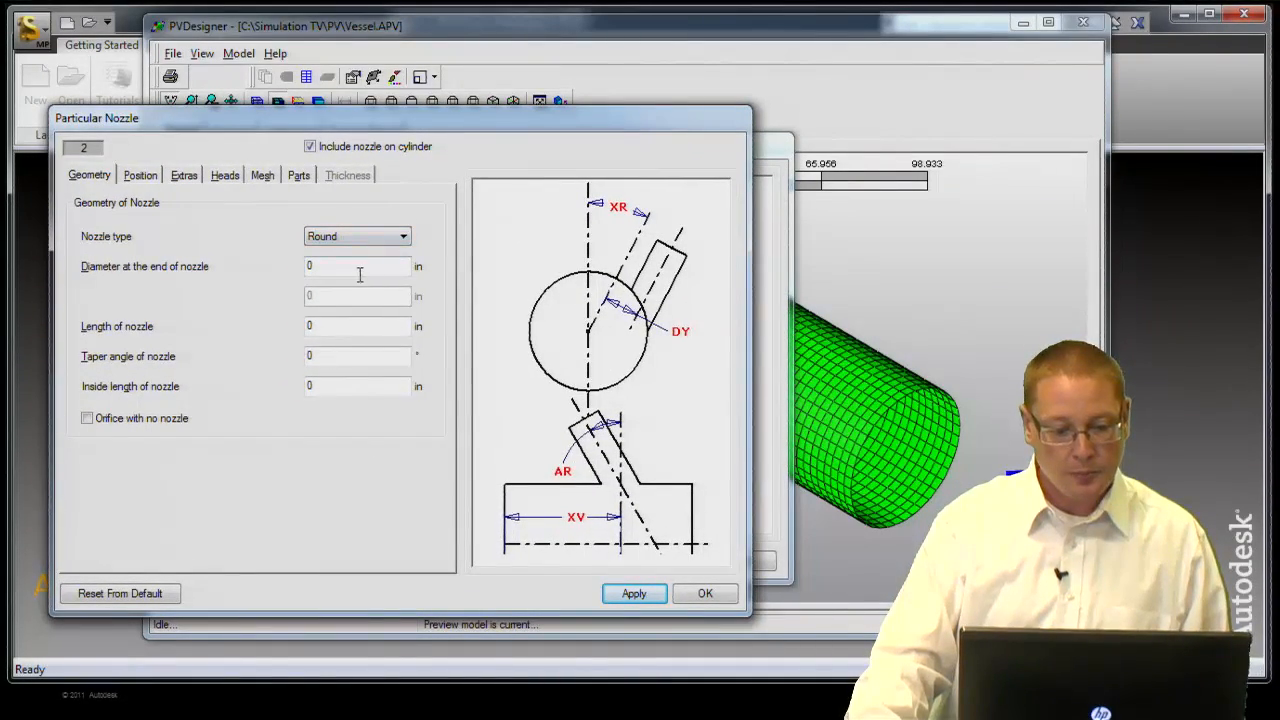
key(Tab)
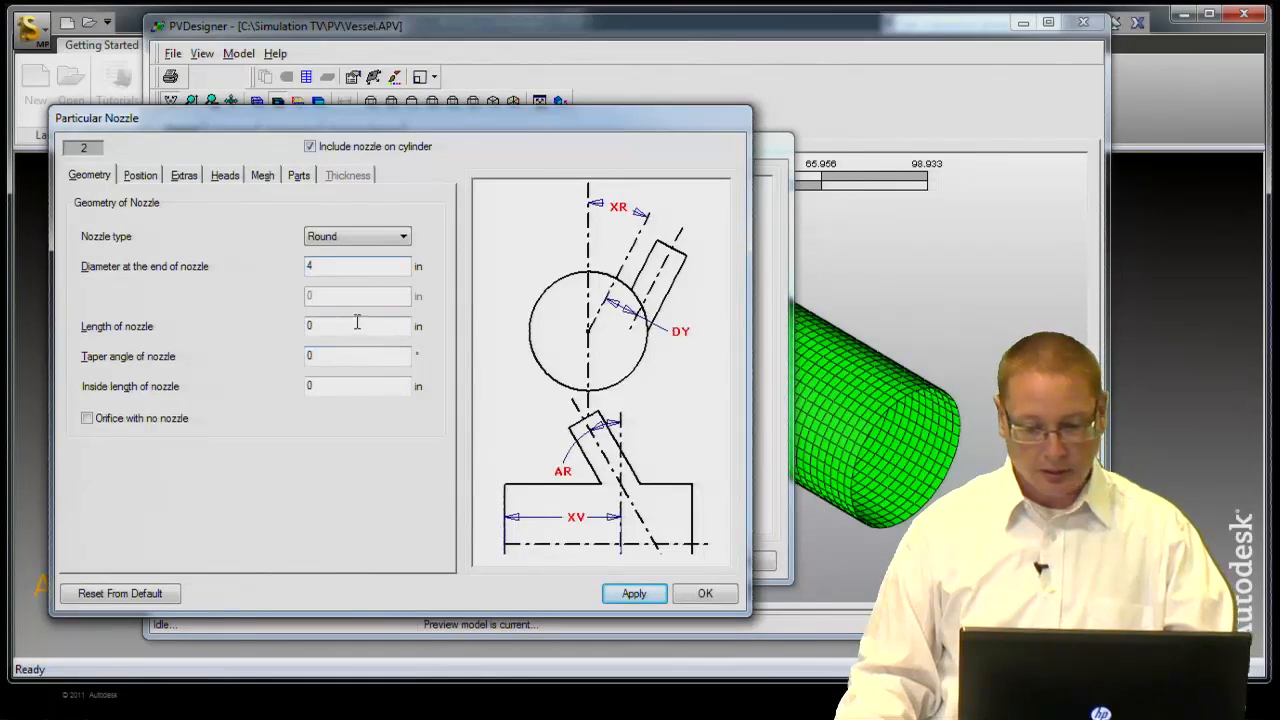
key(Tab)
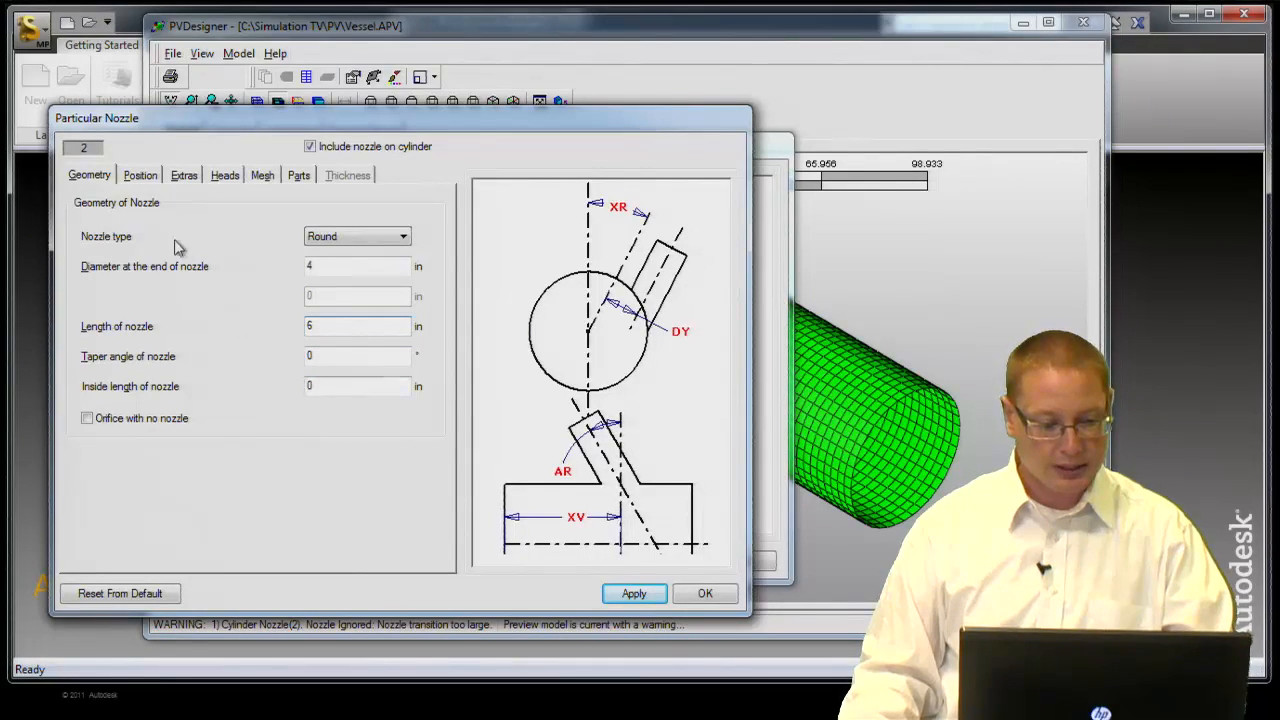
Position the second nozzle at an X value of 12 in, include a 3 in wide flange, and accept the settings
click(141, 178)
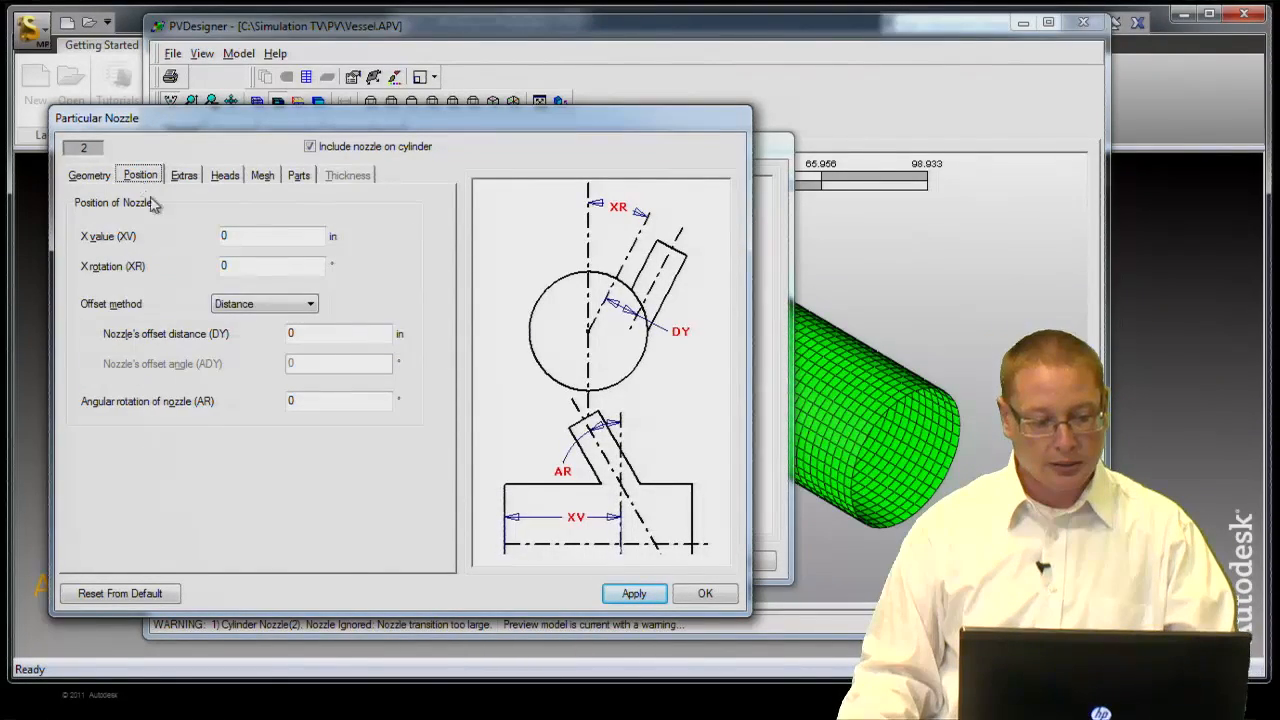
double_click(268, 235)
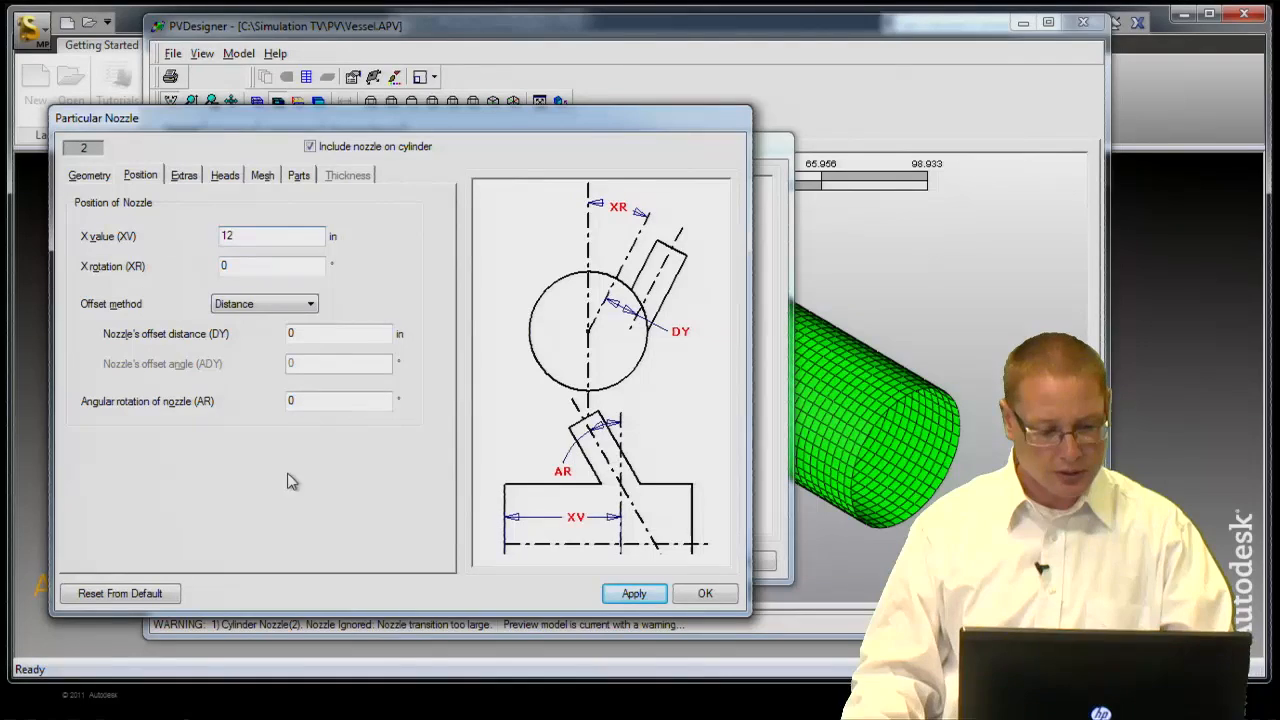
click(192, 180)
click(140, 238)
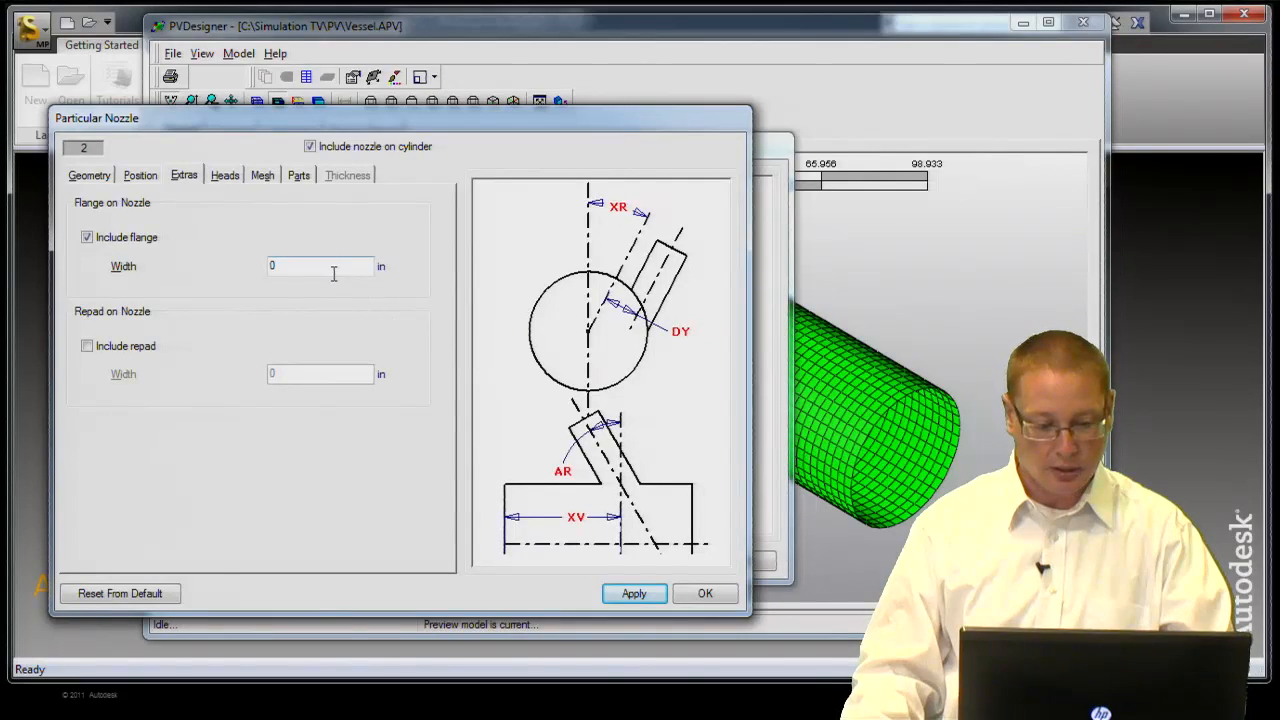
text(3)
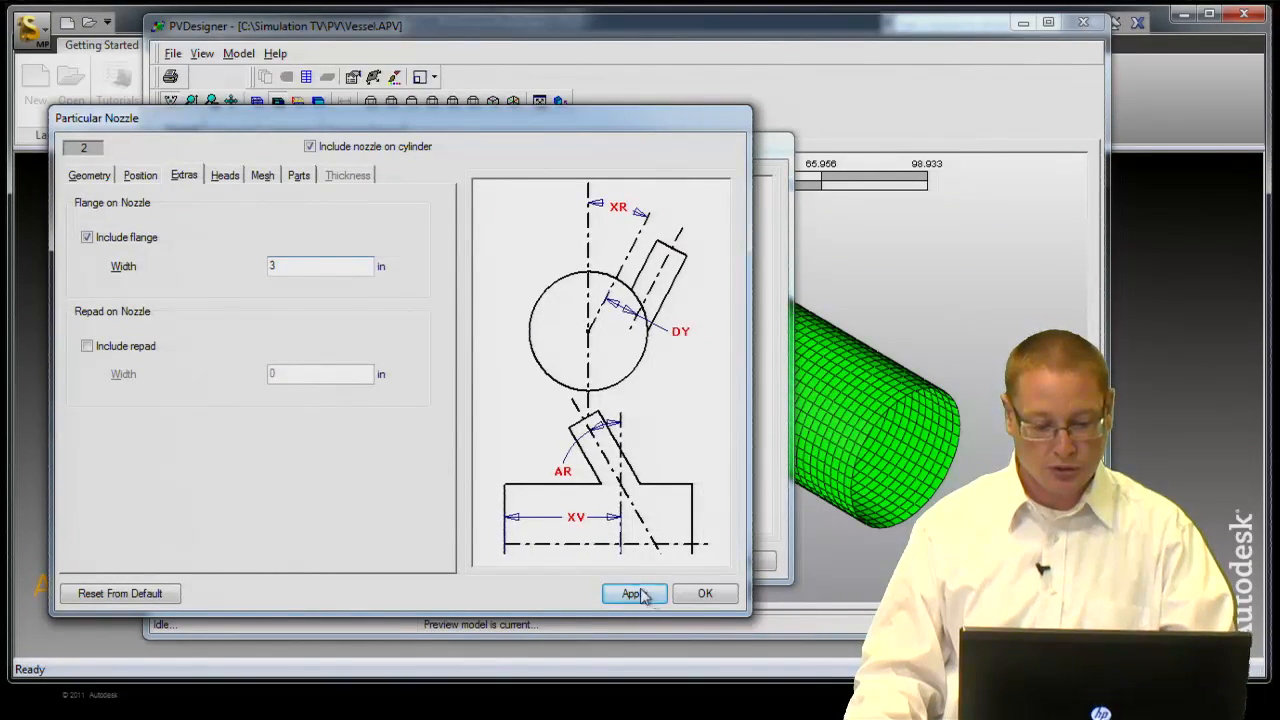
click(705, 594)
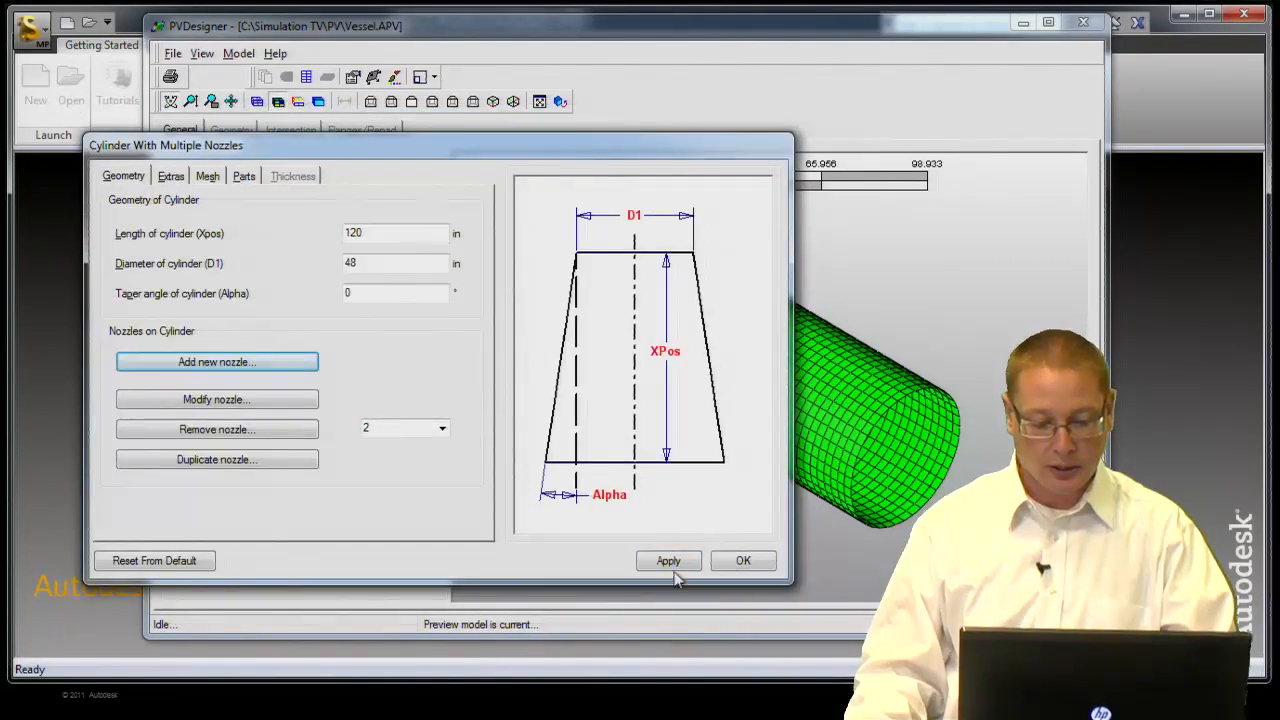
click(741, 563)
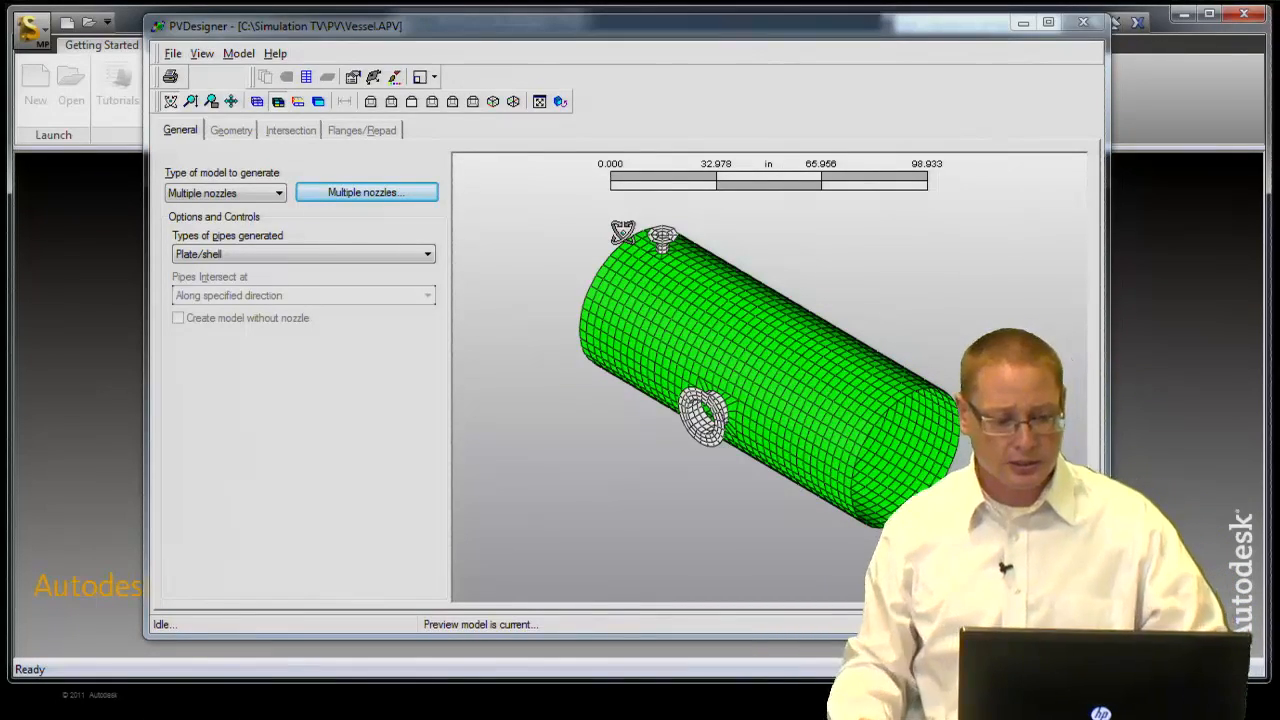
Add a third round nozzle to the cylinder with an end diameter of 4 in and a length of 6 in
click(392, 195)
drag(340, 303, 405, 224)
click(200, 424)
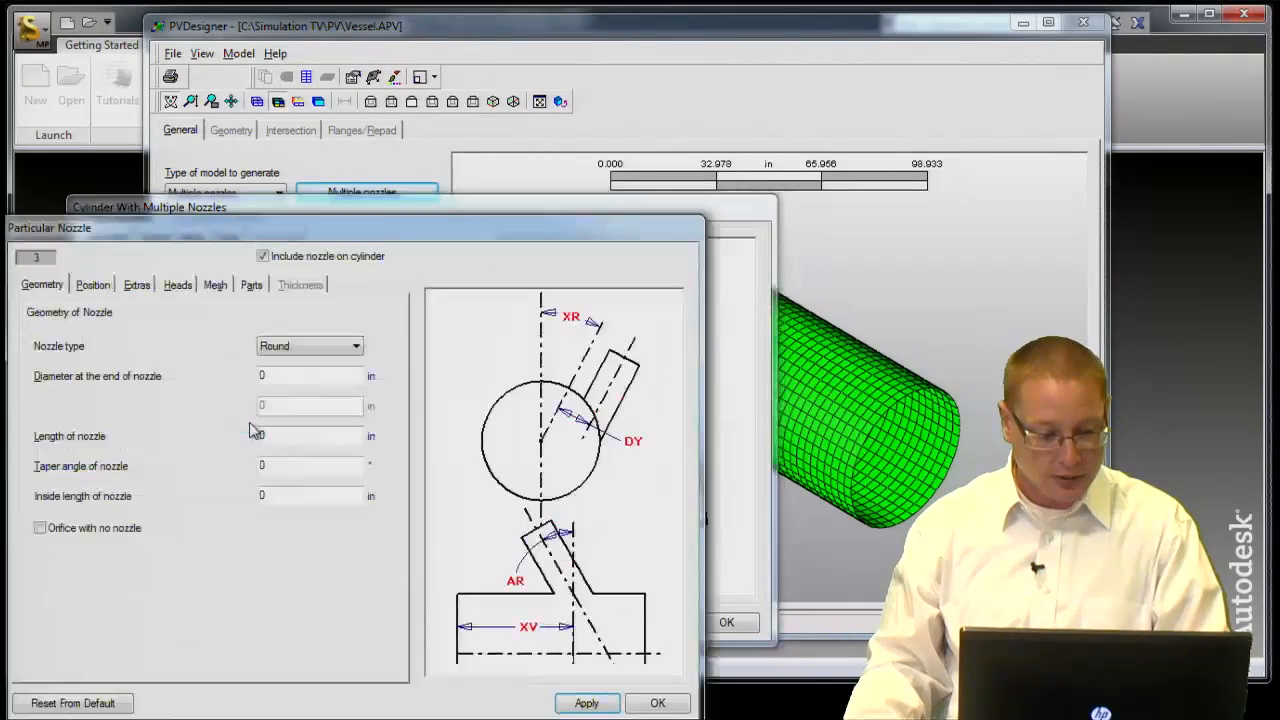
double_click(308, 379)
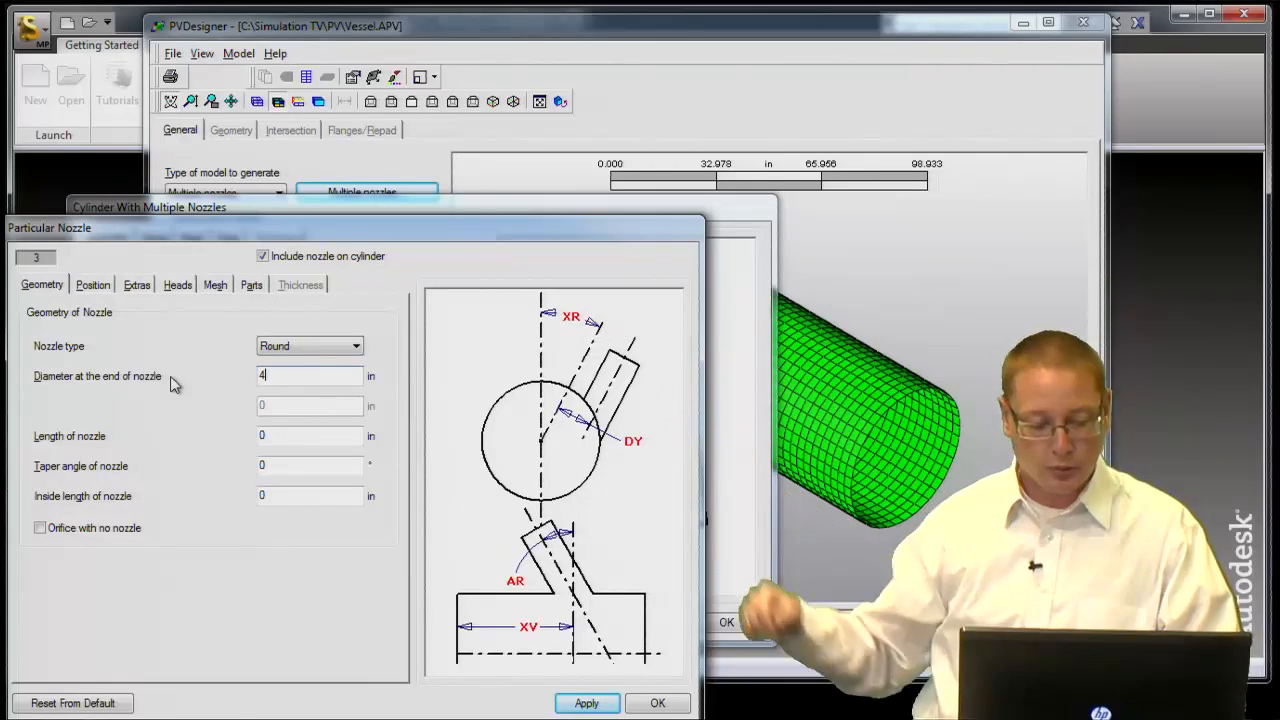
double_click(292, 438)
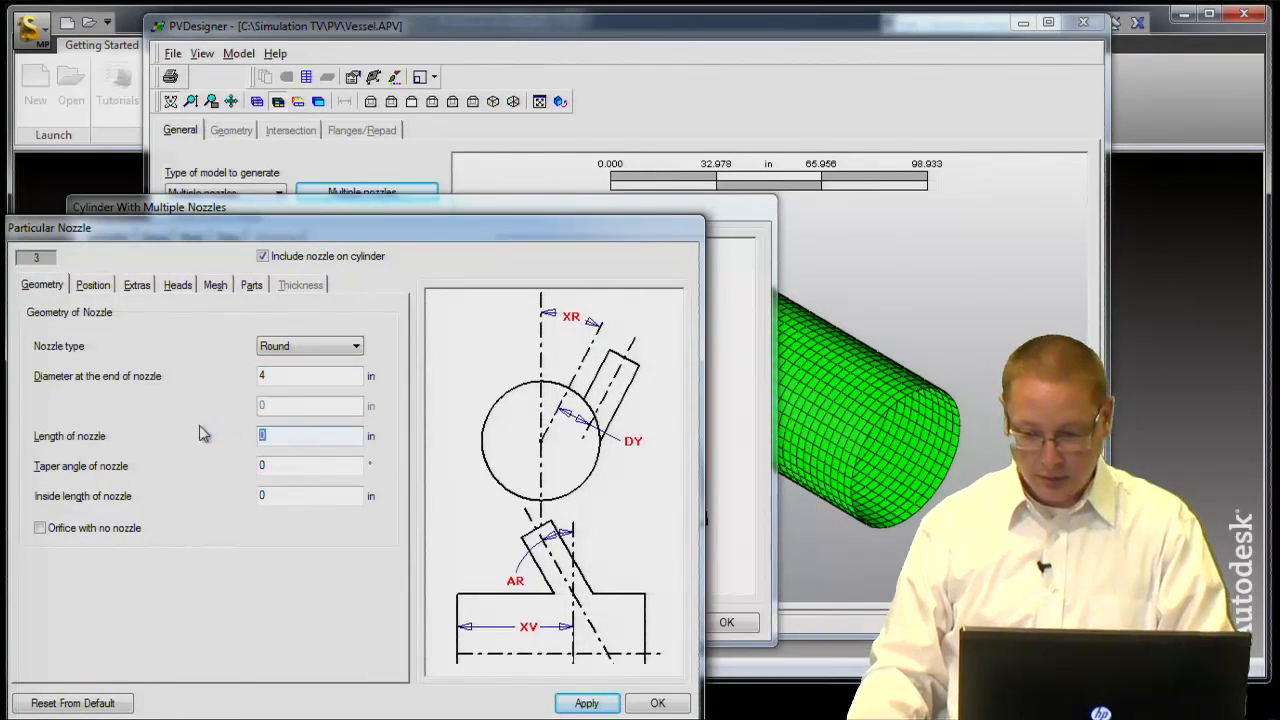
text(6)
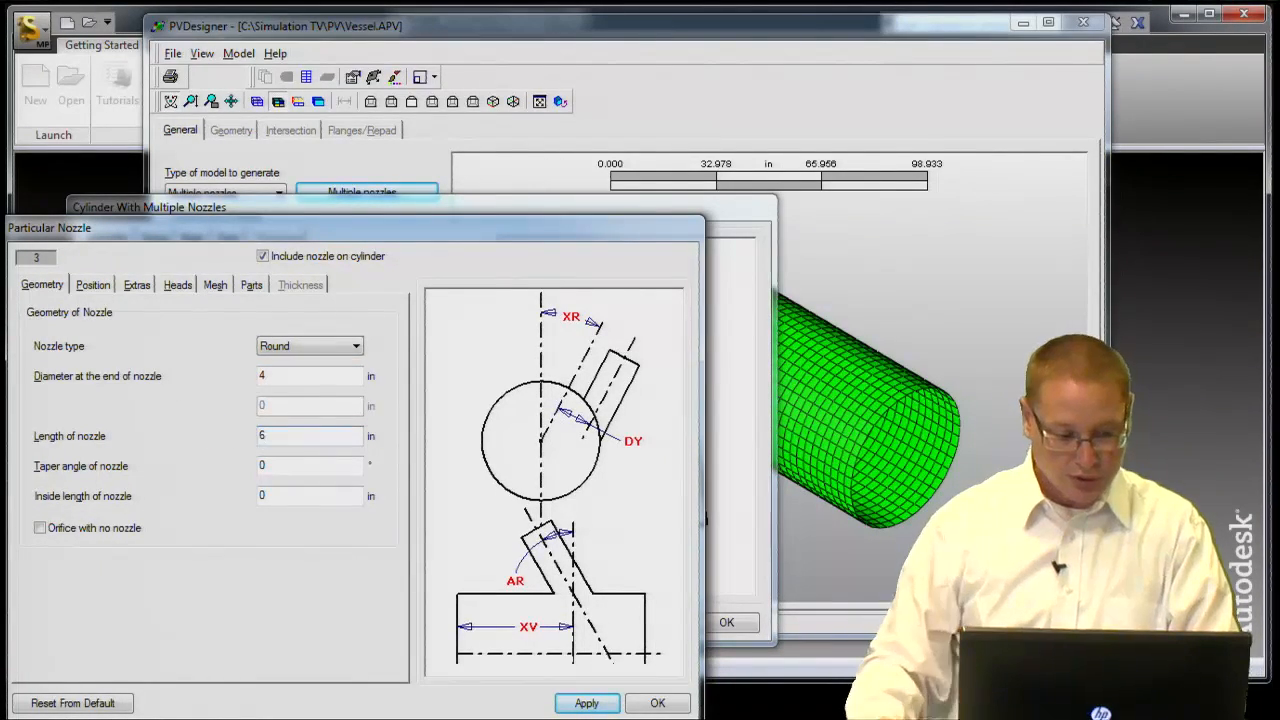
Set the third nozzle's X value to 12 in and its offset method to Angle
click(97, 287)
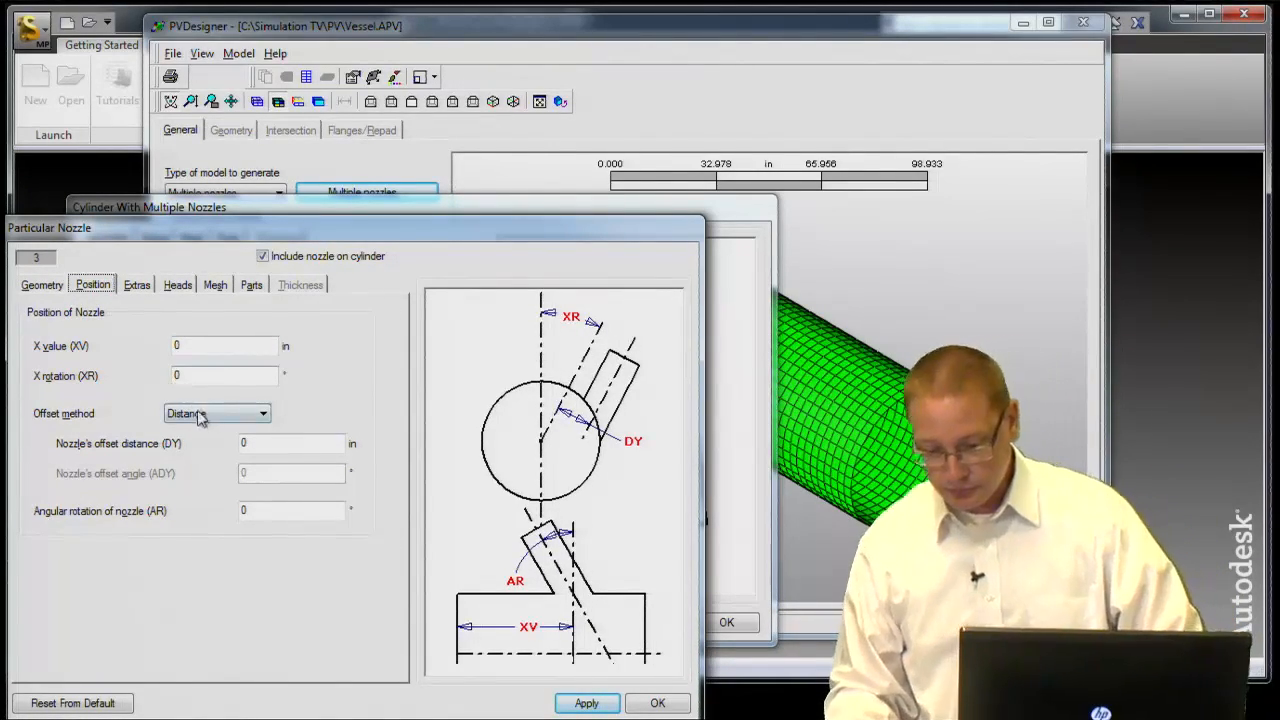
key(Tab)
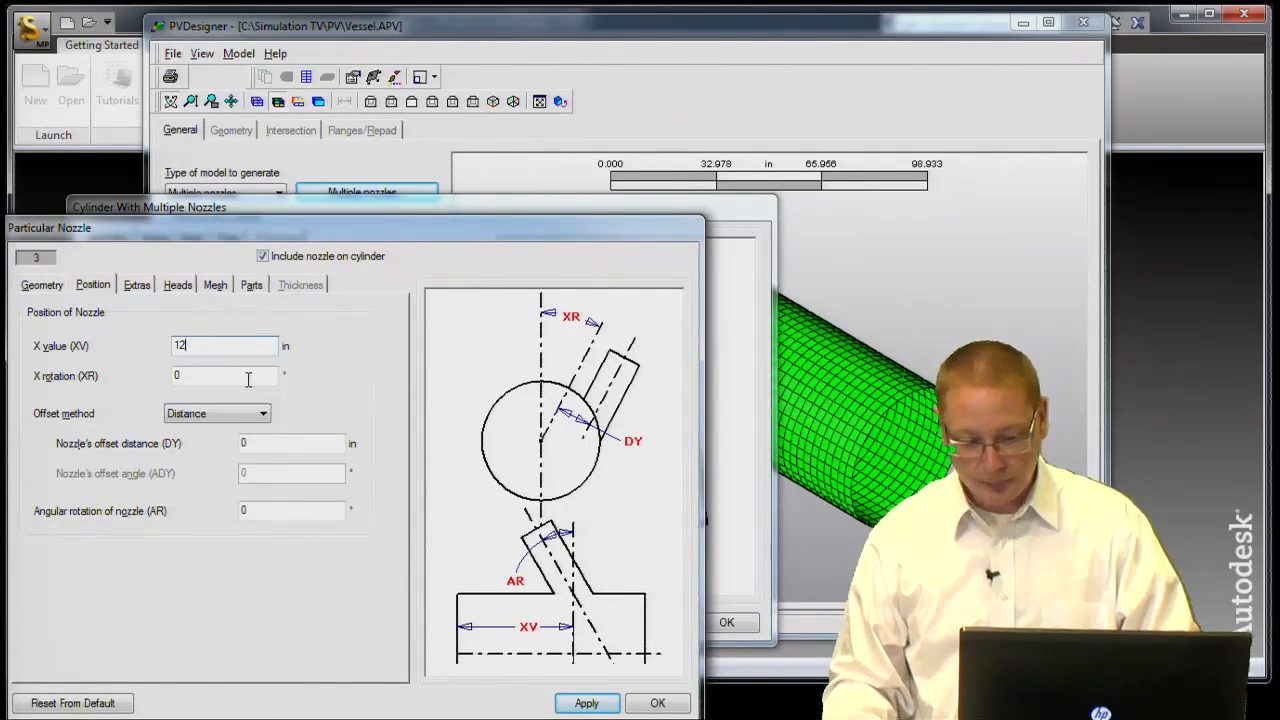
key(Tab)
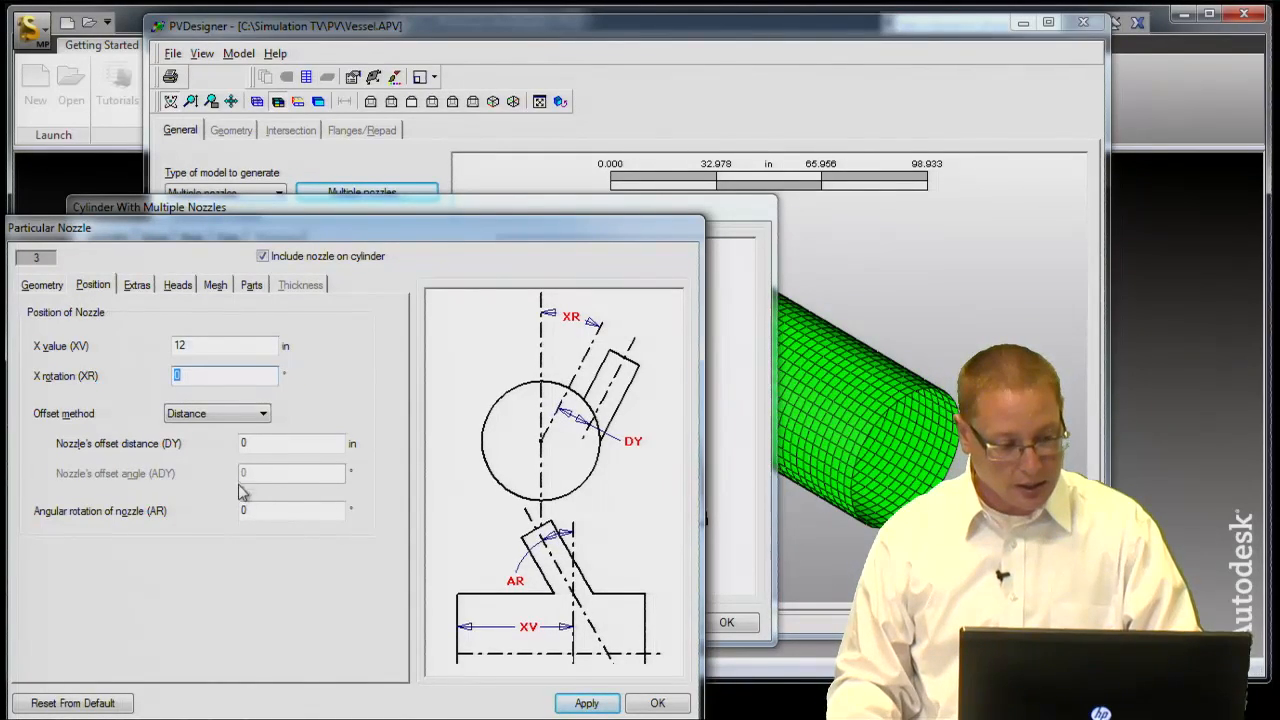
click(240, 413)
click(240, 440)
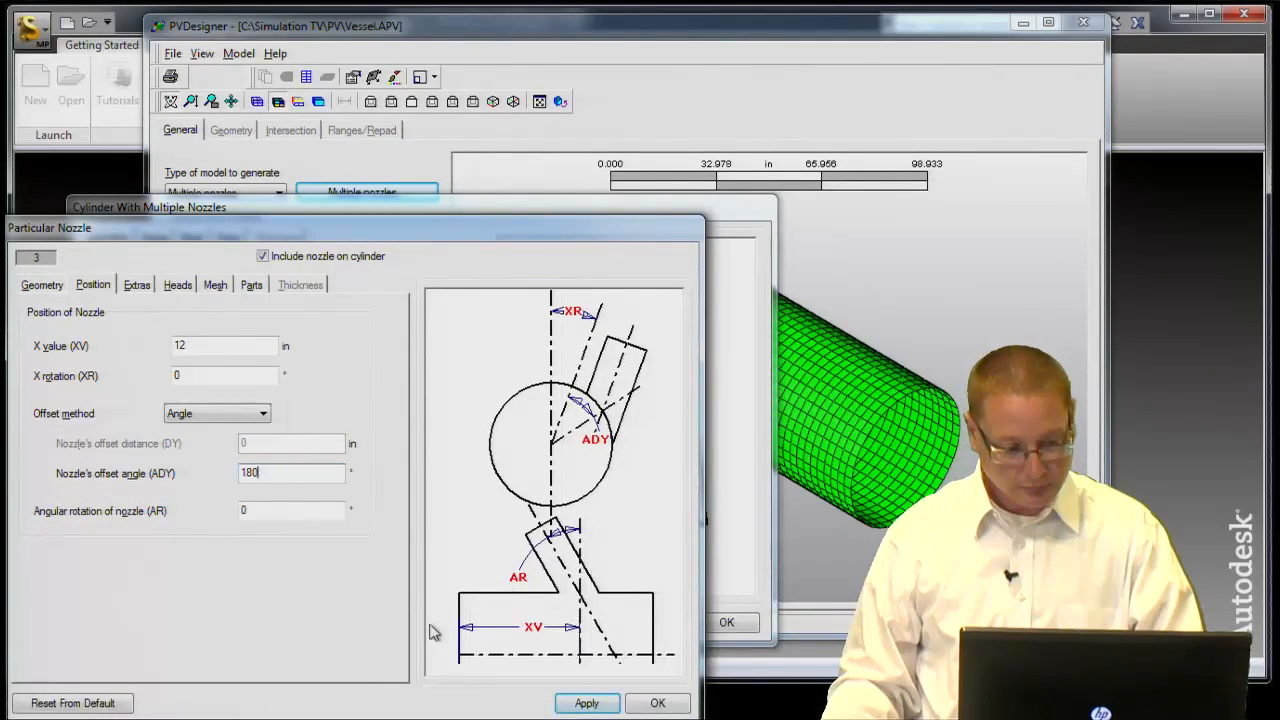
Try to apply an offset angle of 180° to the third nozzle, and reset the angle to 0
click(657, 704)
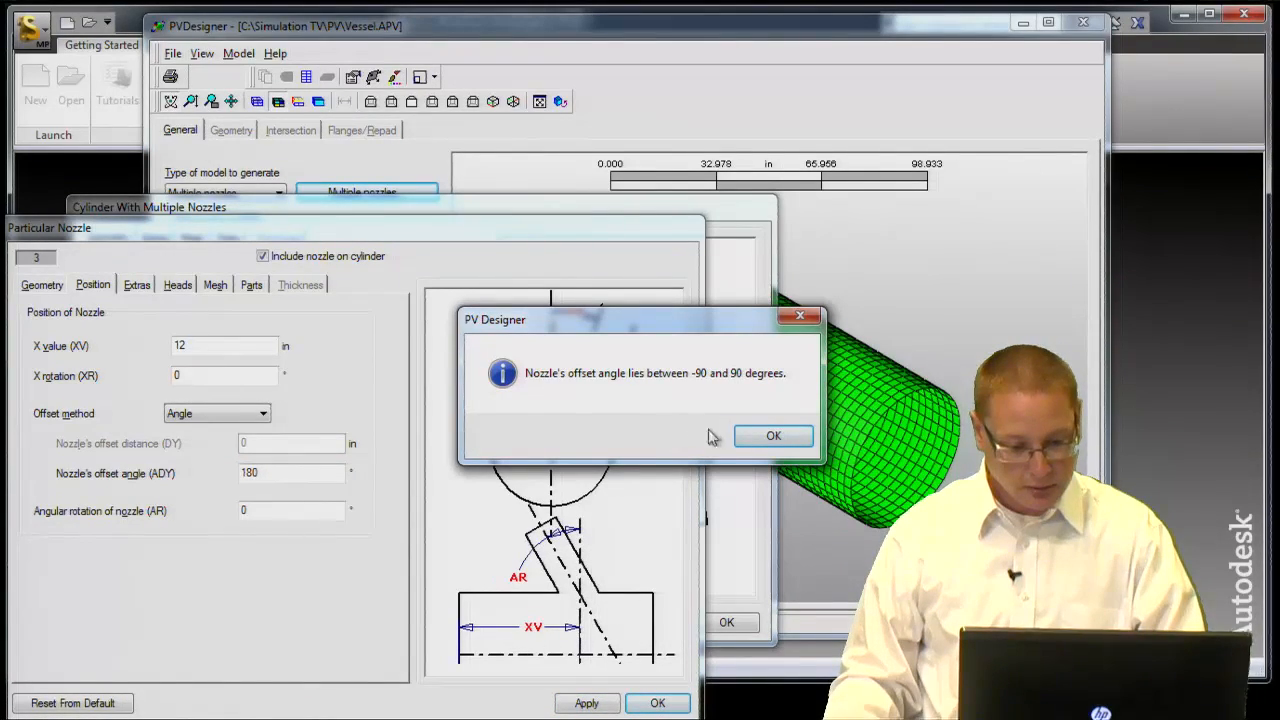
click(773, 438)
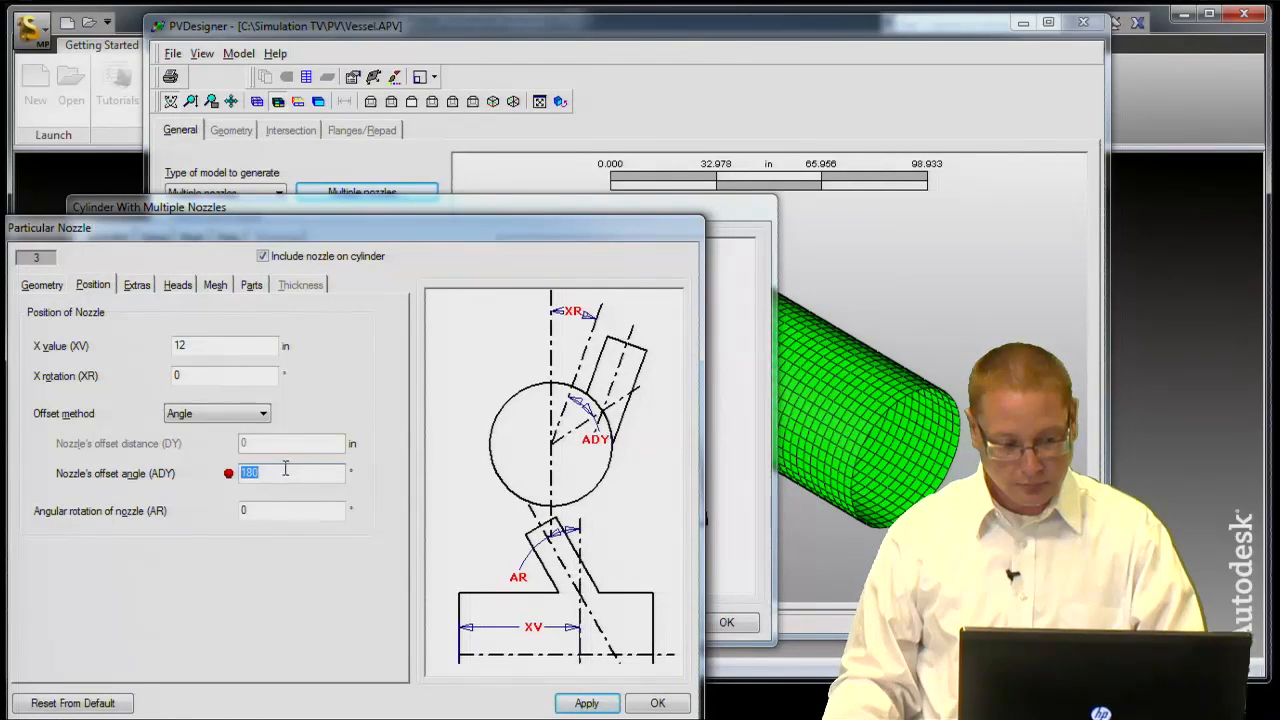
click(228, 378)
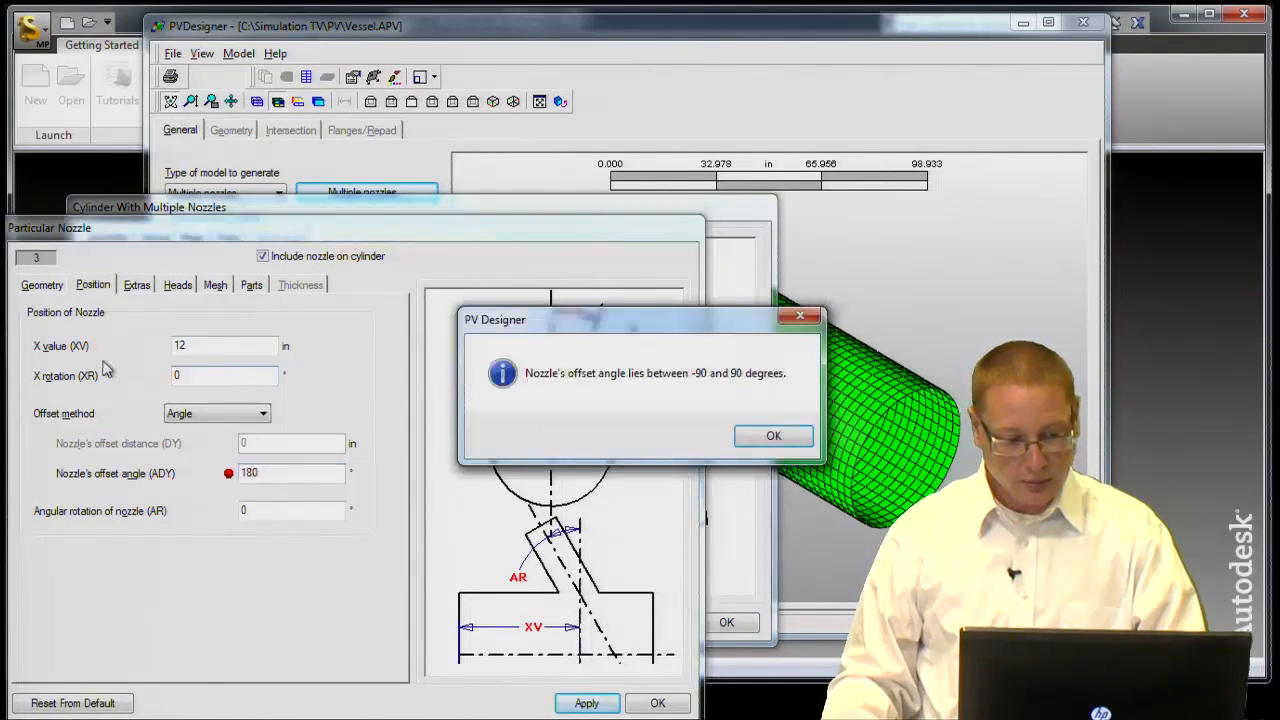
click(806, 445)
text(0)
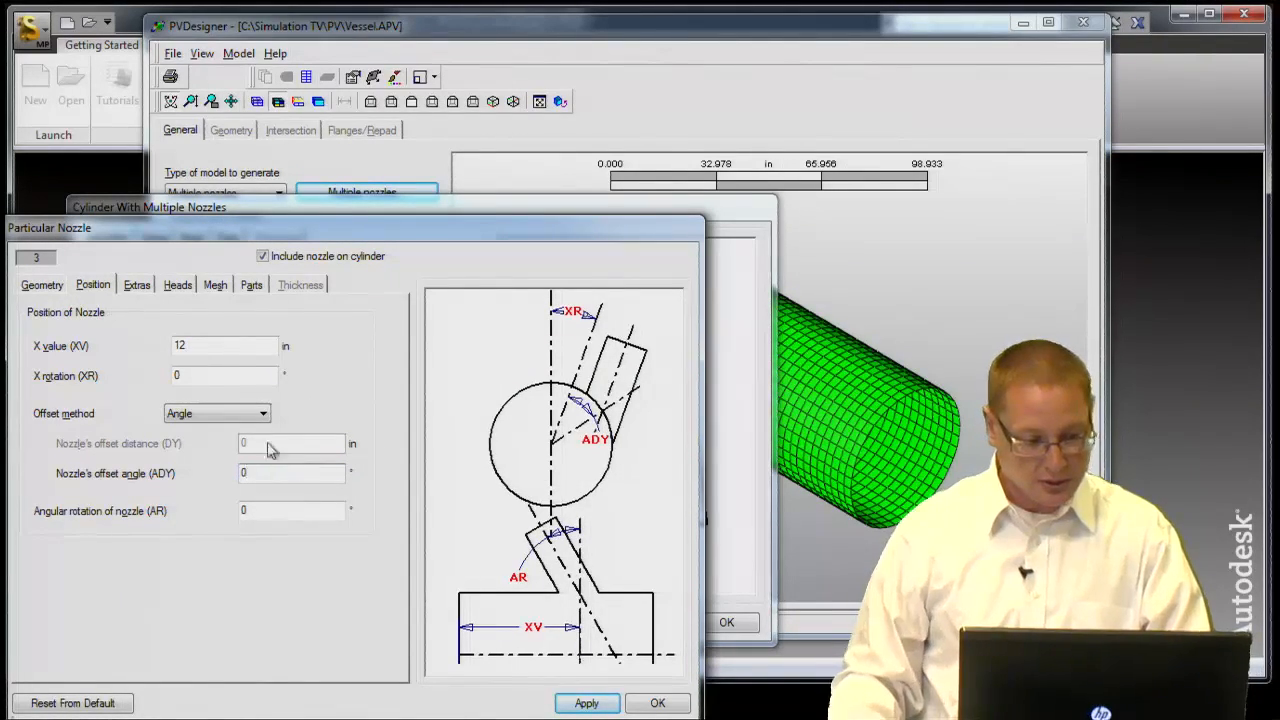
Set the third nozzle's X rotation to 180° and accept the nozzle and cylinder settings
double_click(212, 378)
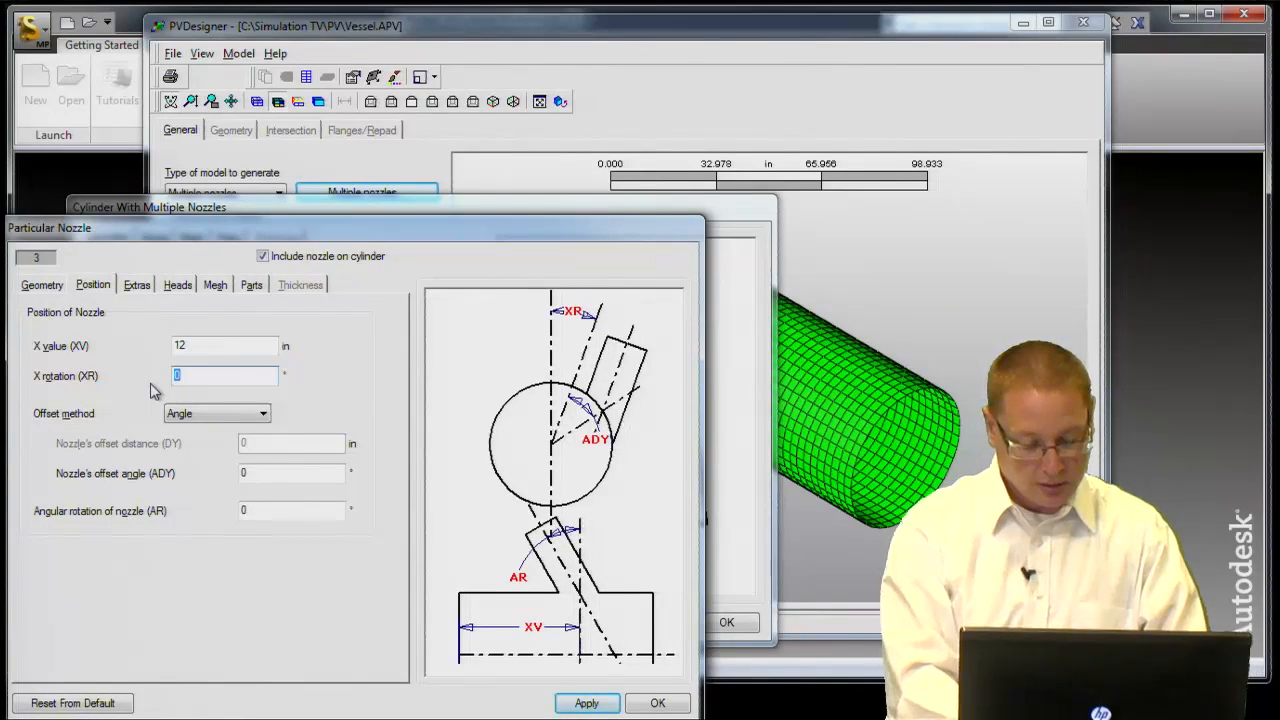
text(180)
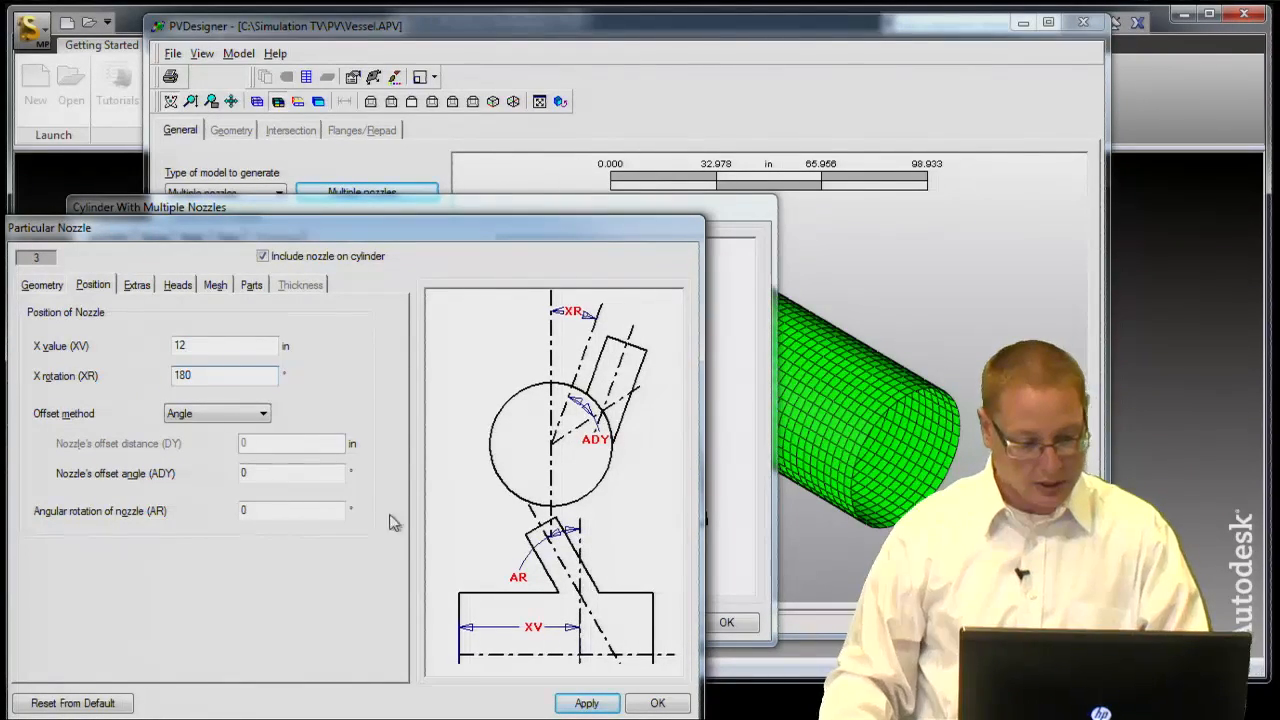
click(291, 470)
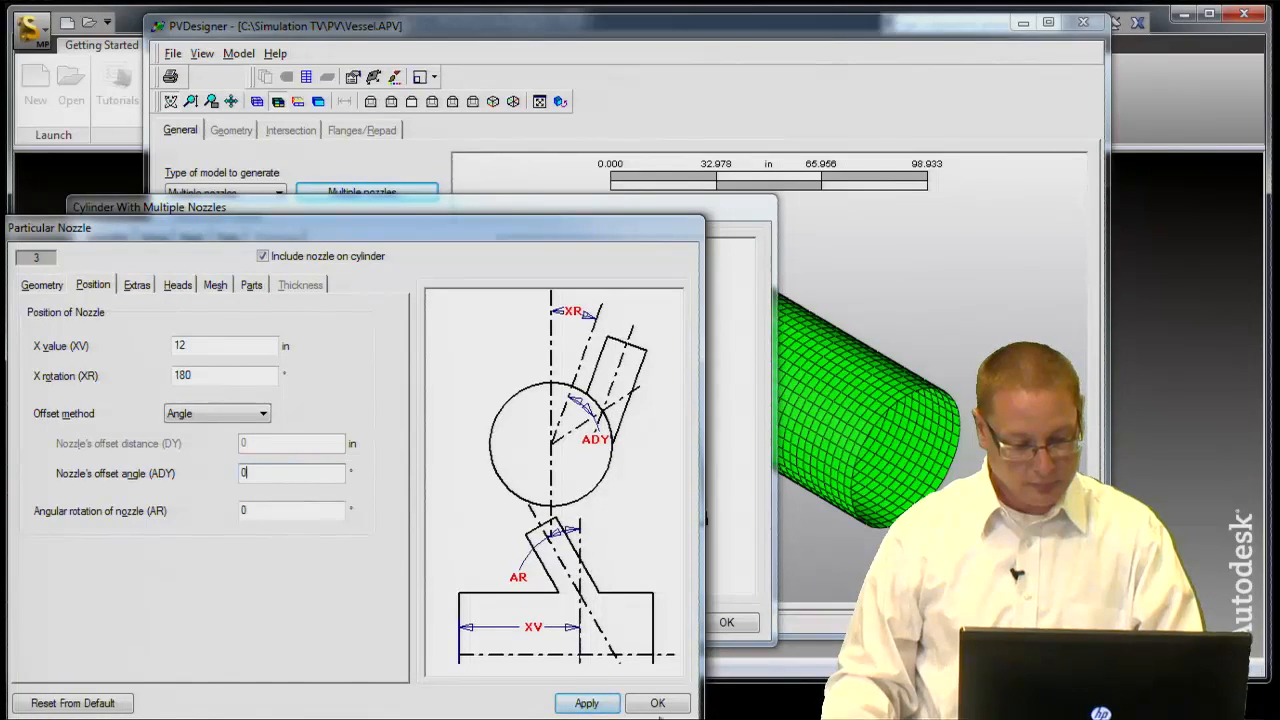
click(660, 704)
click(731, 623)
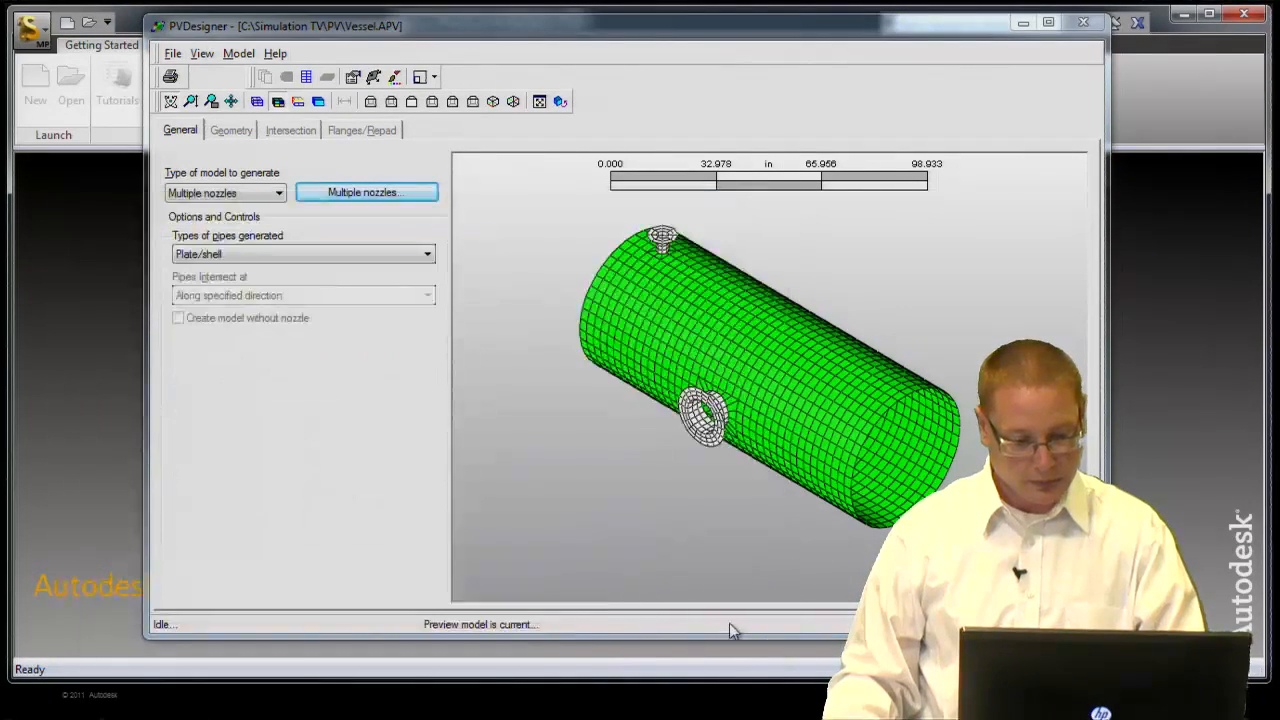
Inspect the nozzles on the vessel and open nozzle 3 for modification in the multiple-nozzle settings
drag(648, 409, 758, 370)
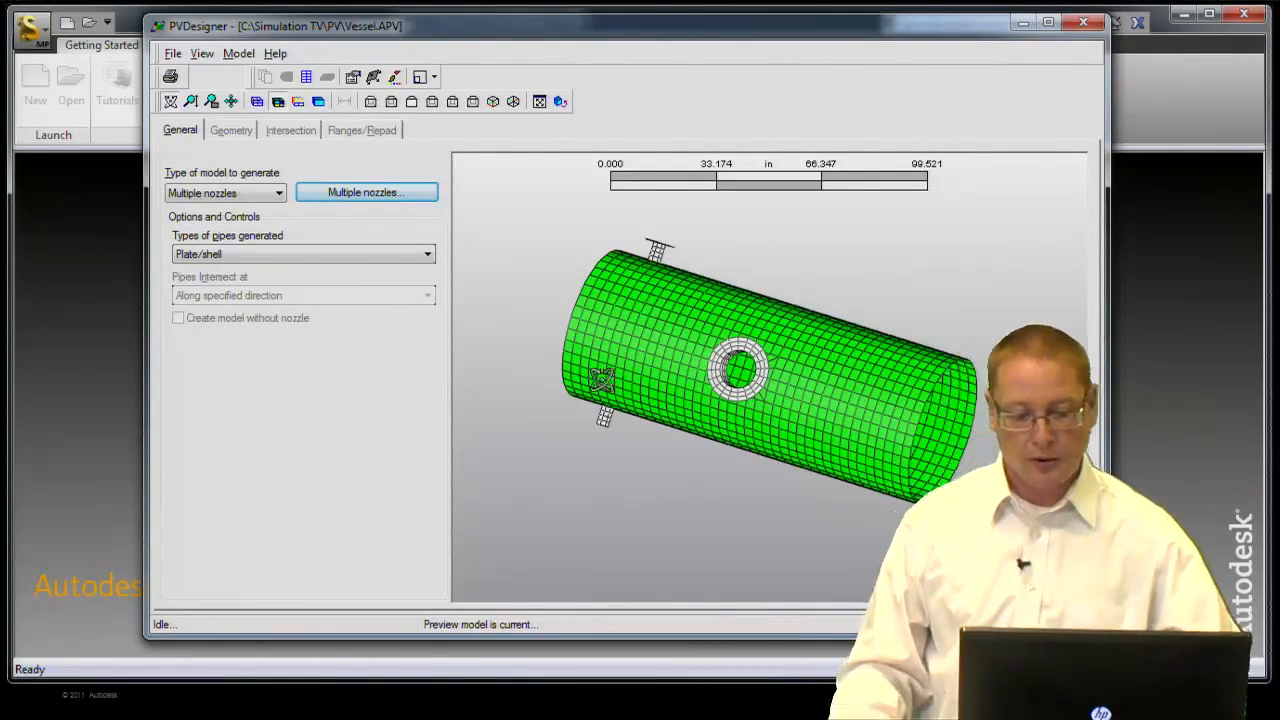
click(350, 192)
drag(362, 284, 378, 130)
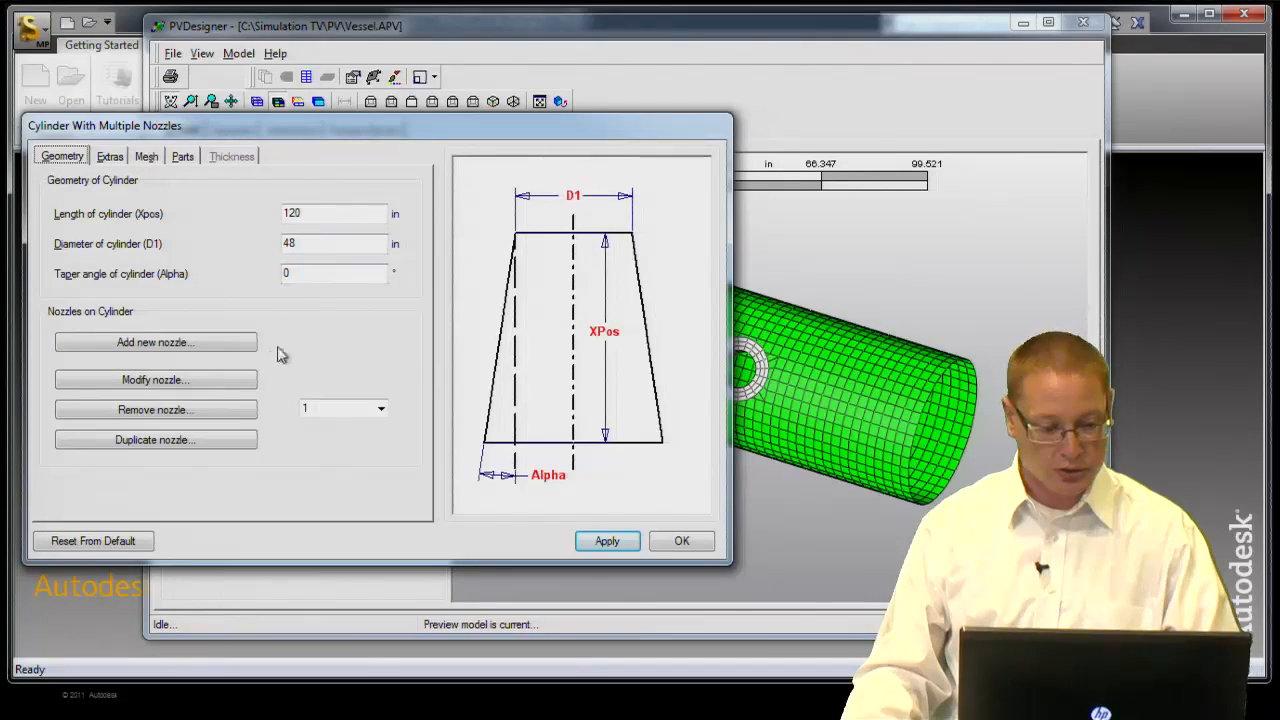
click(381, 409)
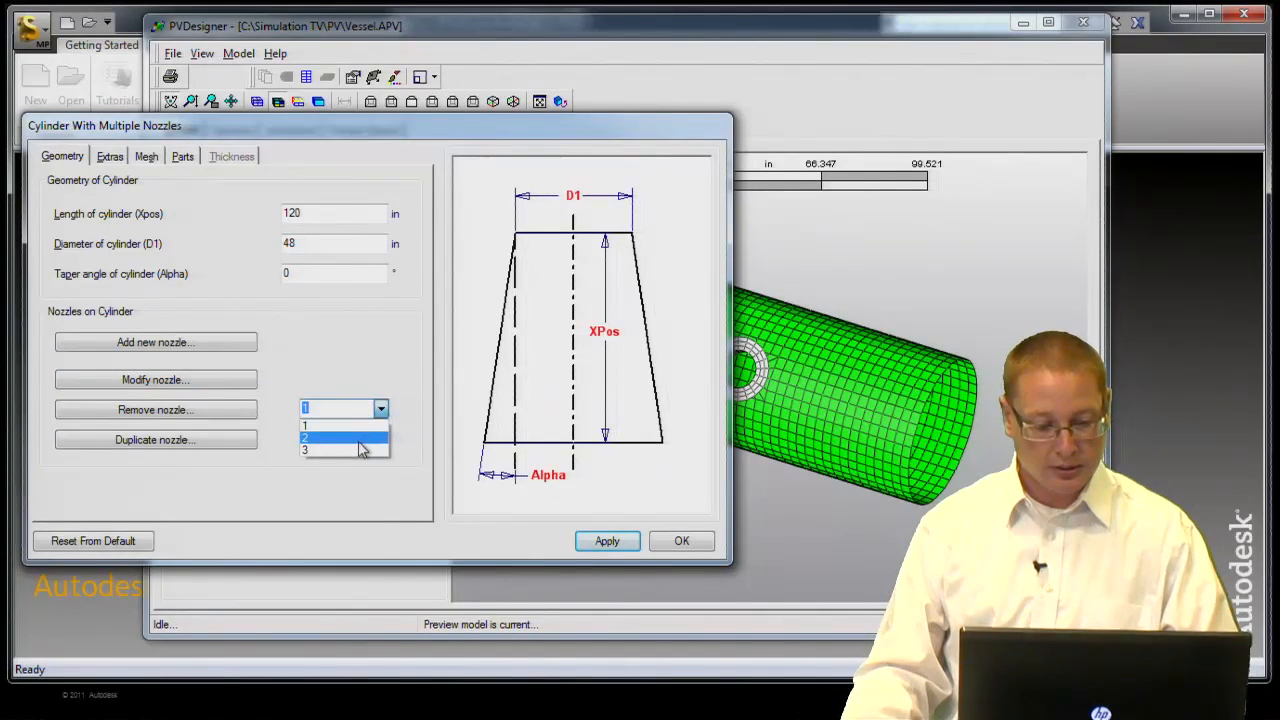
click(360, 451)
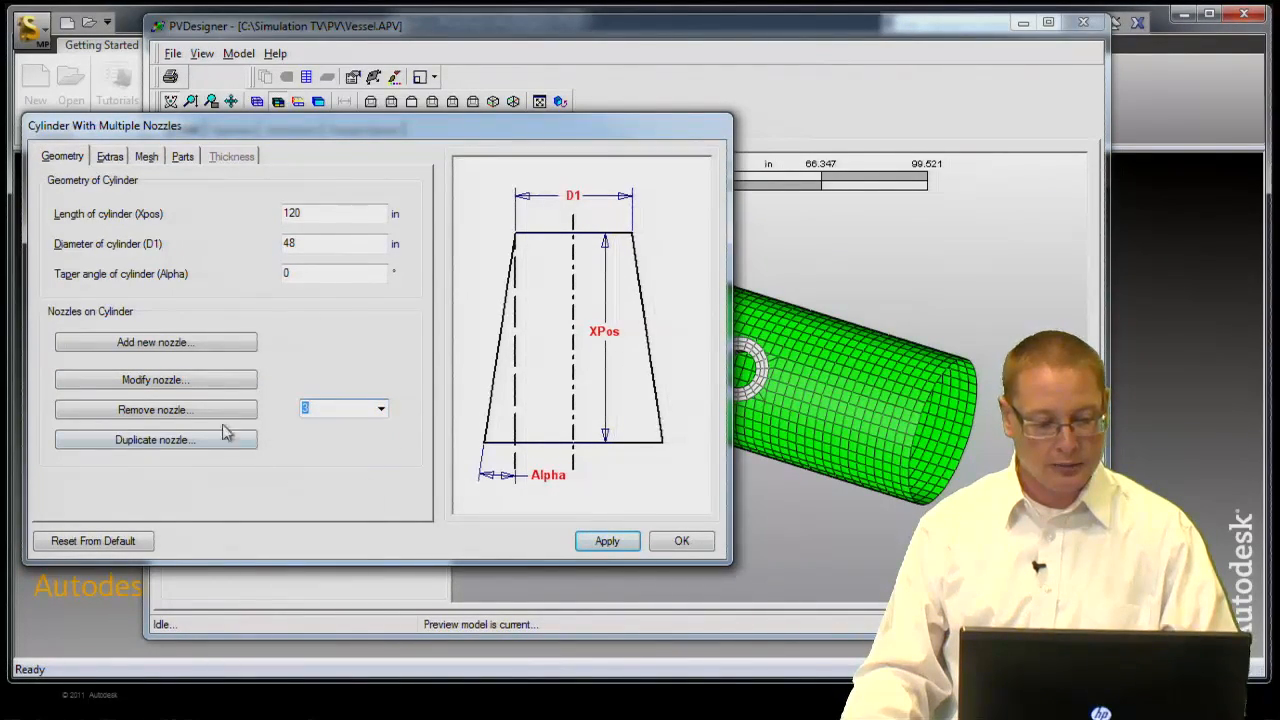
click(224, 386)
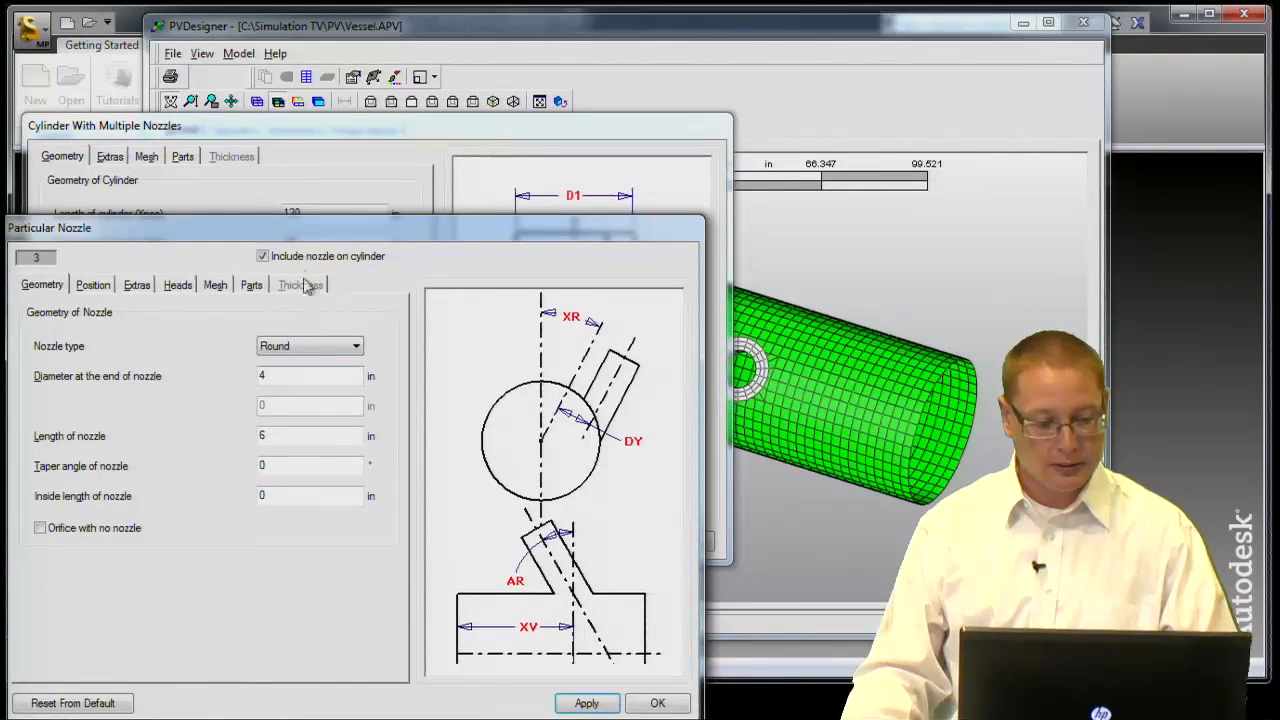
drag(277, 228, 366, 162)
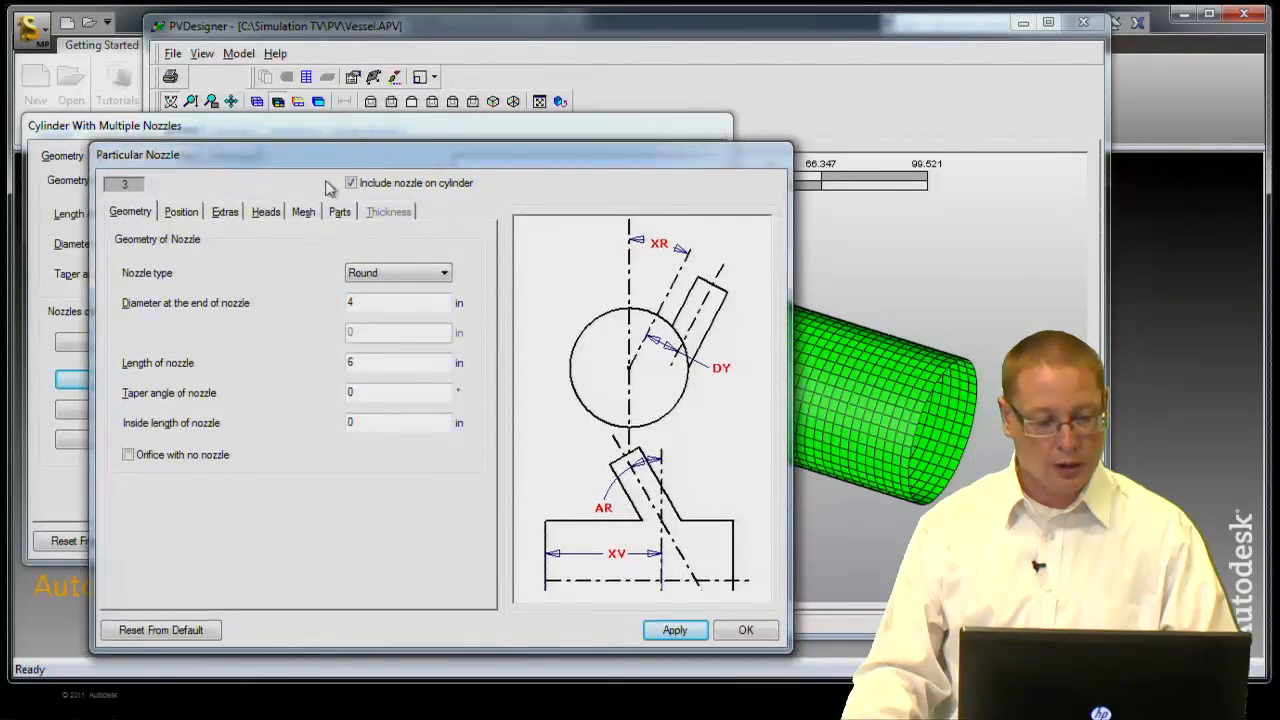
Include a 3 in wide flange on nozzle 3 and accept the nozzle and cylinder settings
click(225, 212)
click(128, 274)
double_click(360, 302)
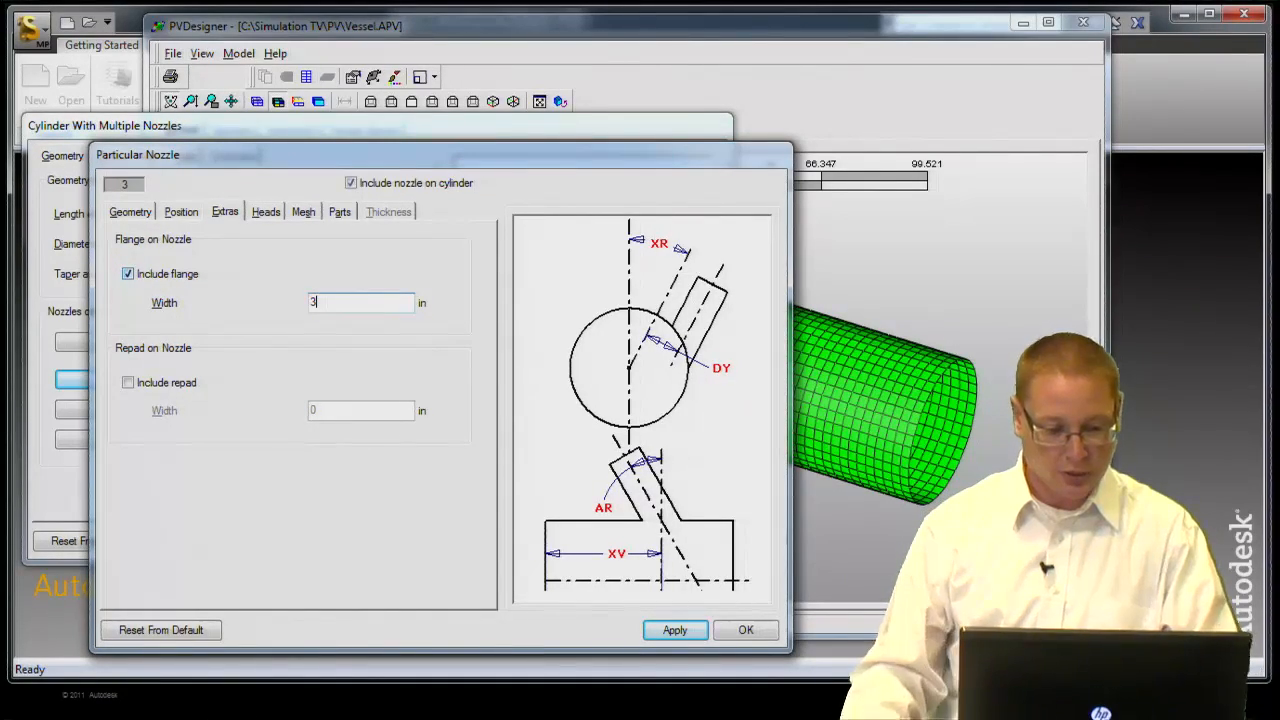
click(675, 630)
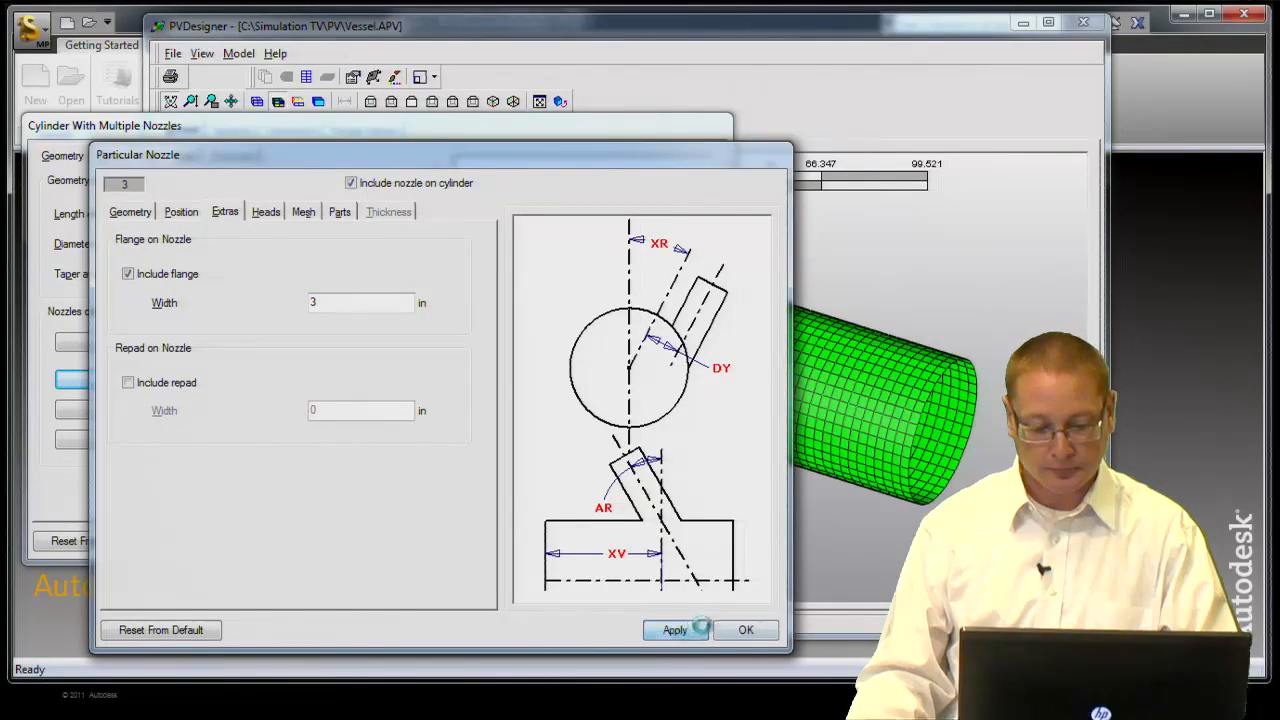
click(746, 631)
click(612, 541)
click(678, 542)
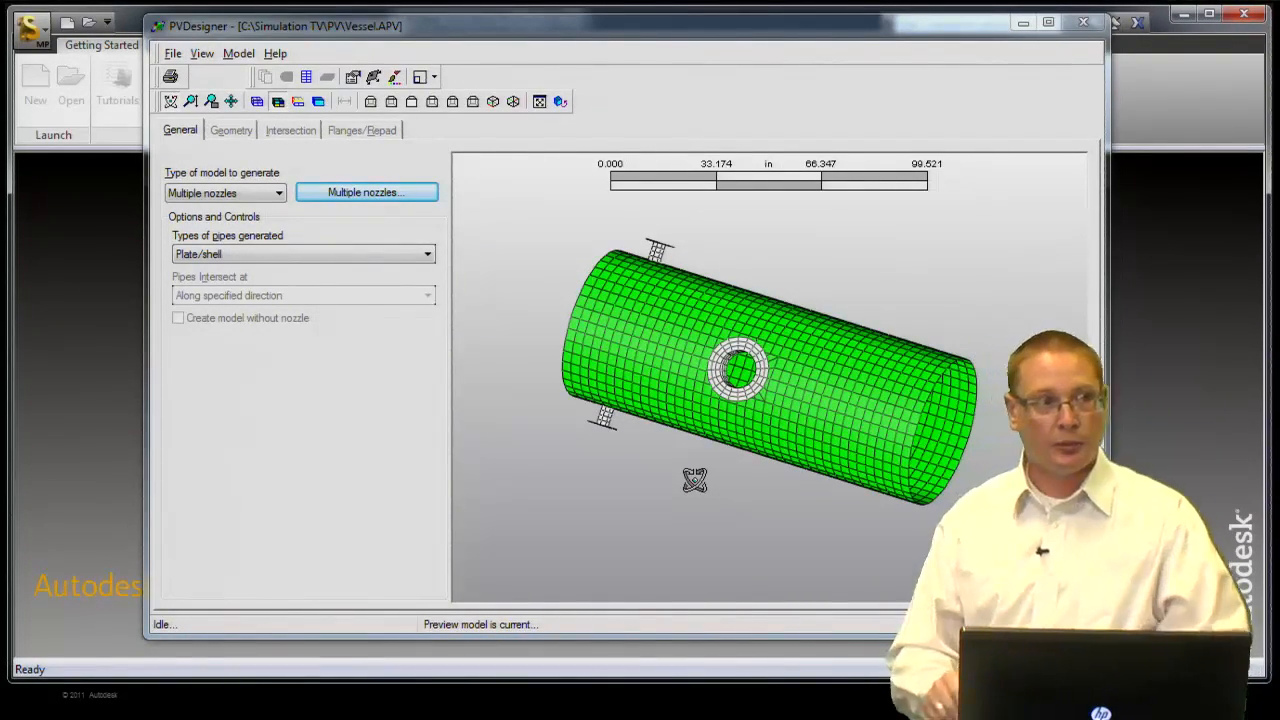
Reopen the multiple-nozzle settings and give the negative side of the cylinder a flat head
click(398, 203)
drag(354, 287, 414, 143)
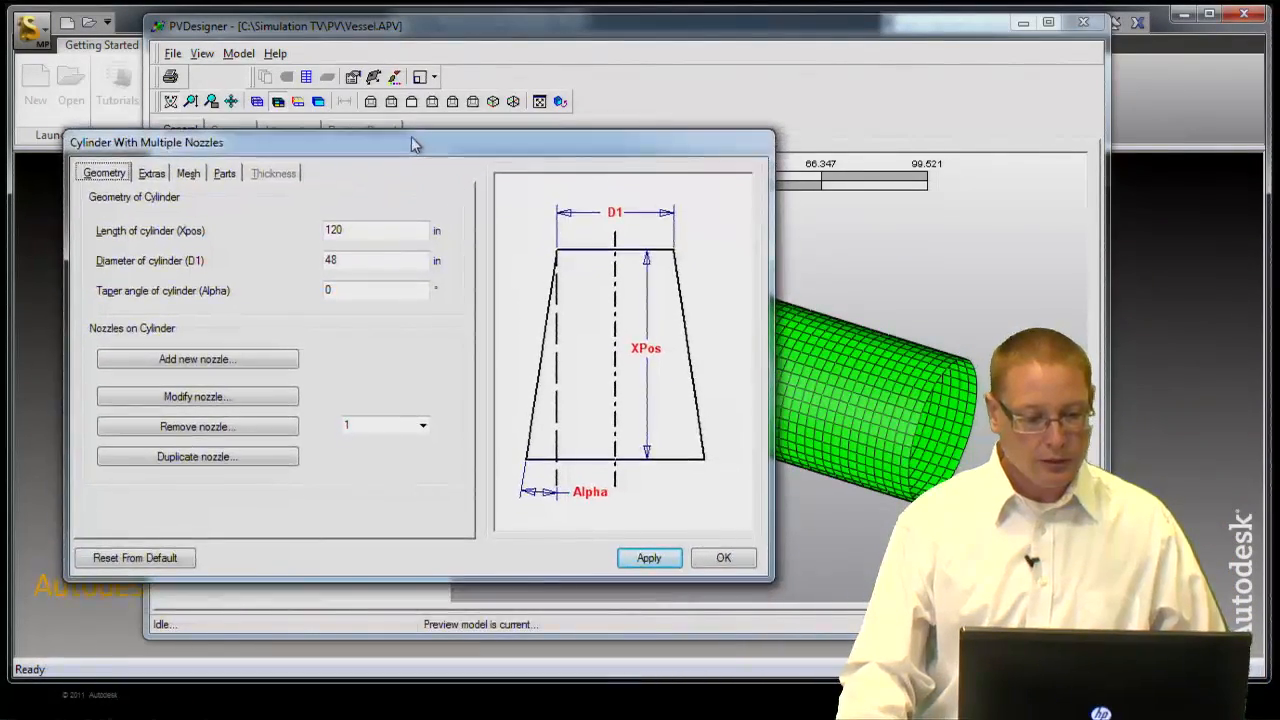
click(154, 175)
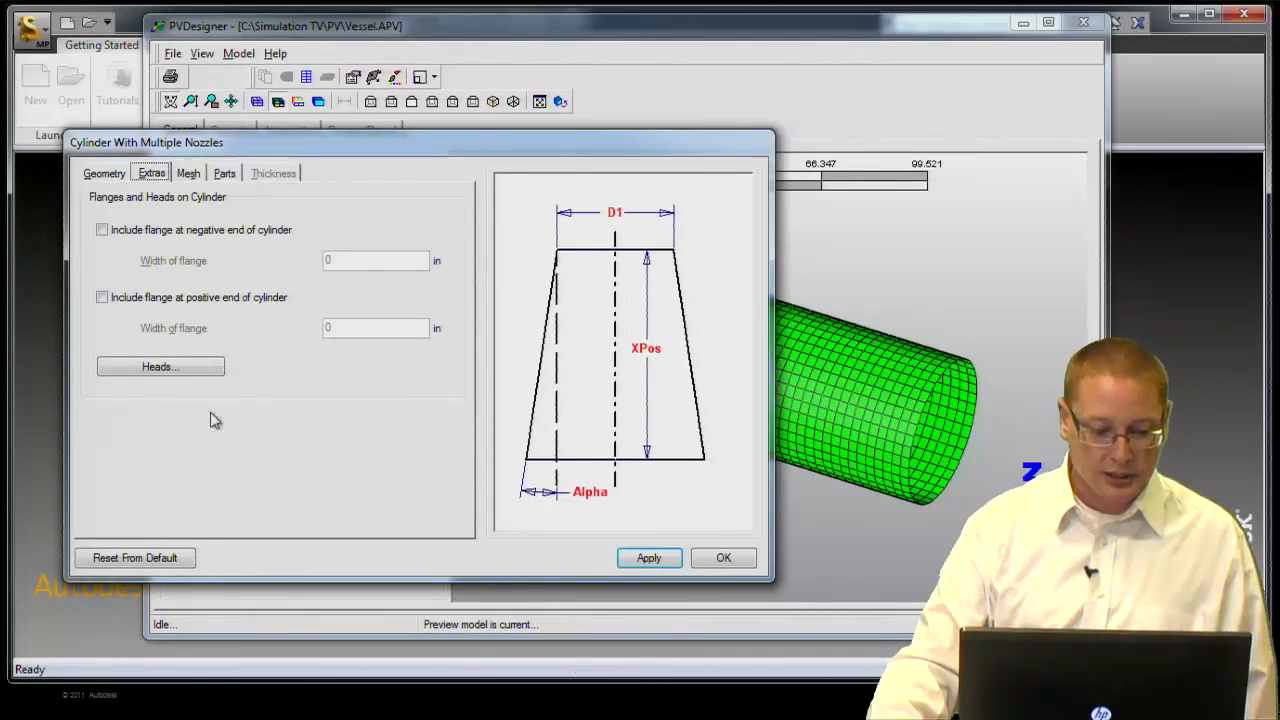
click(168, 376)
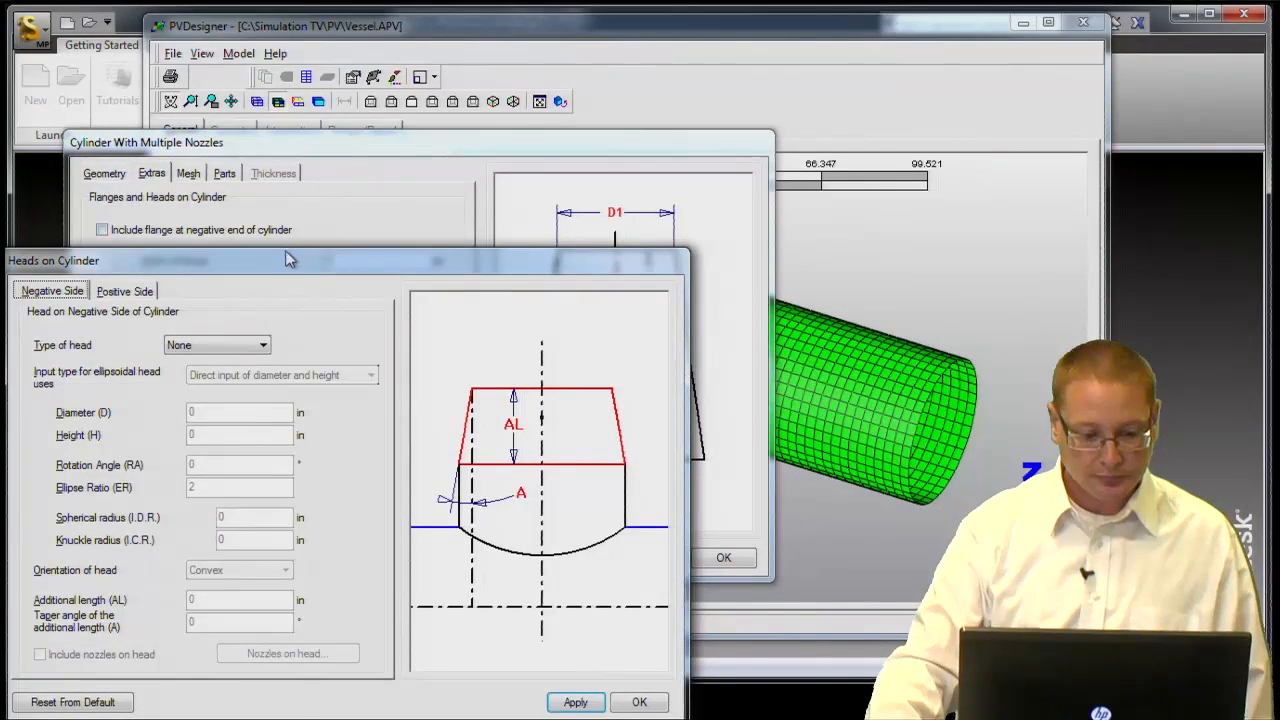
drag(290, 261, 343, 127)
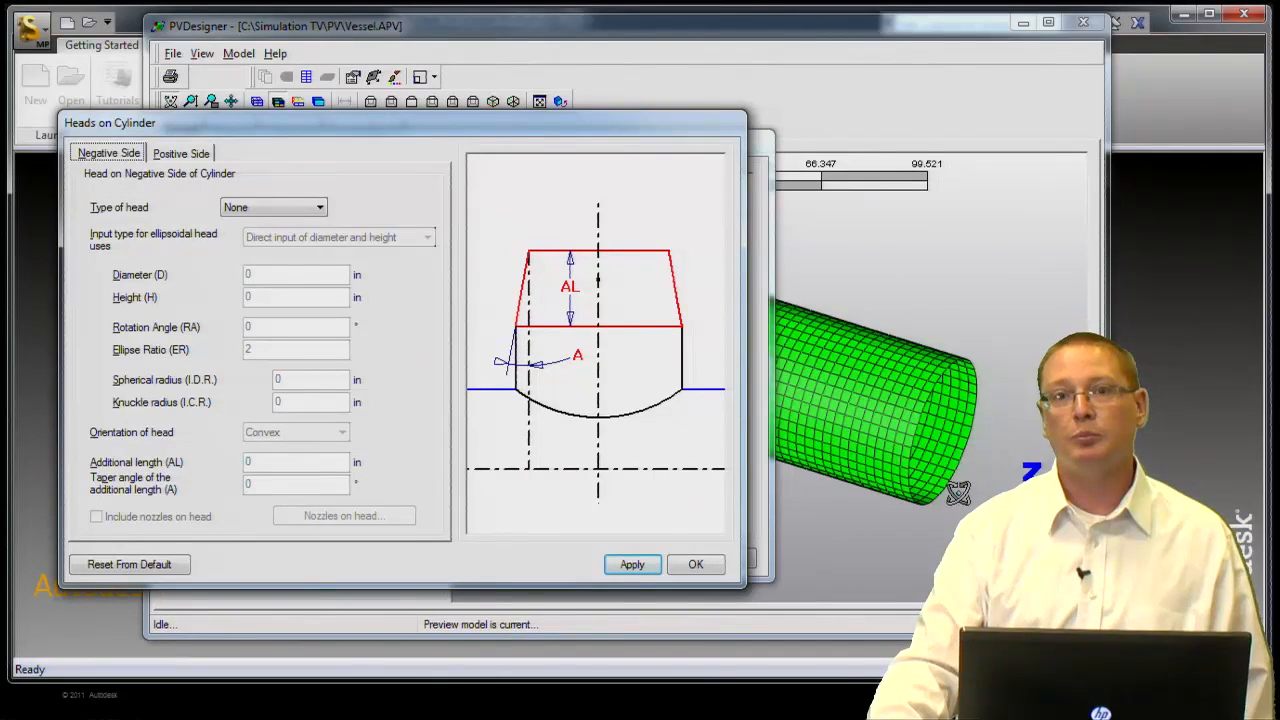
click(304, 210)
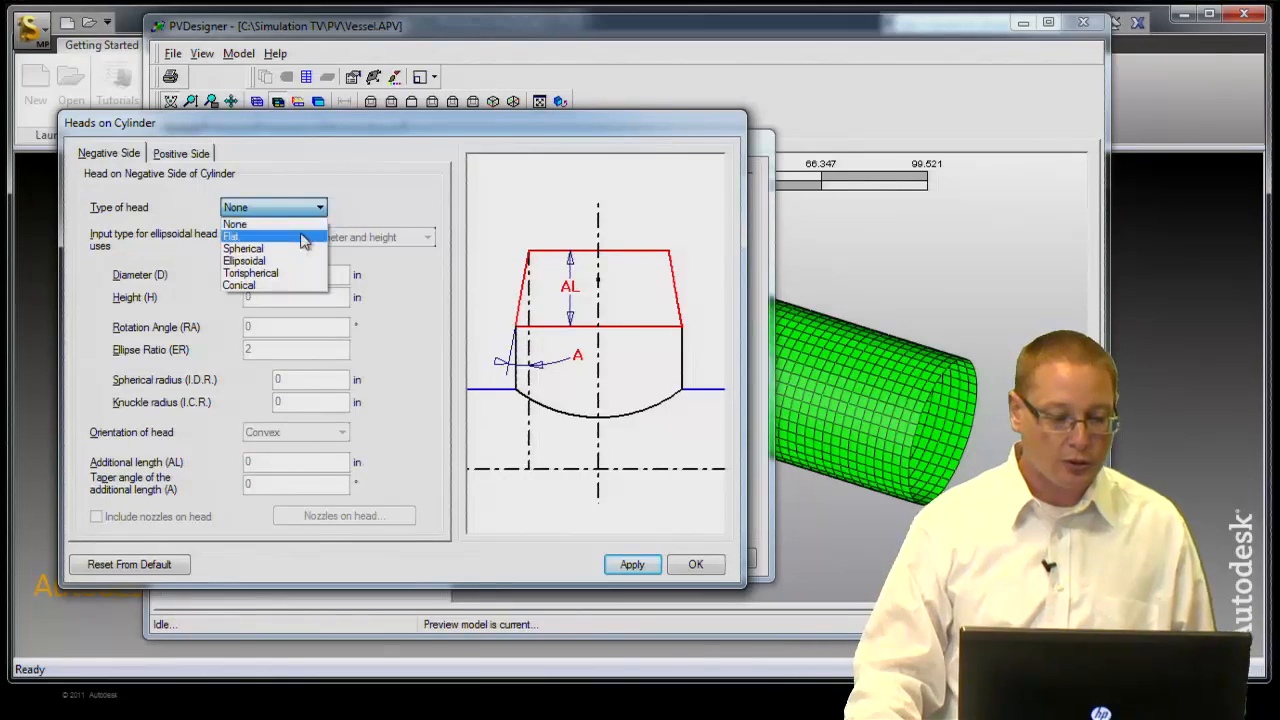
click(301, 235)
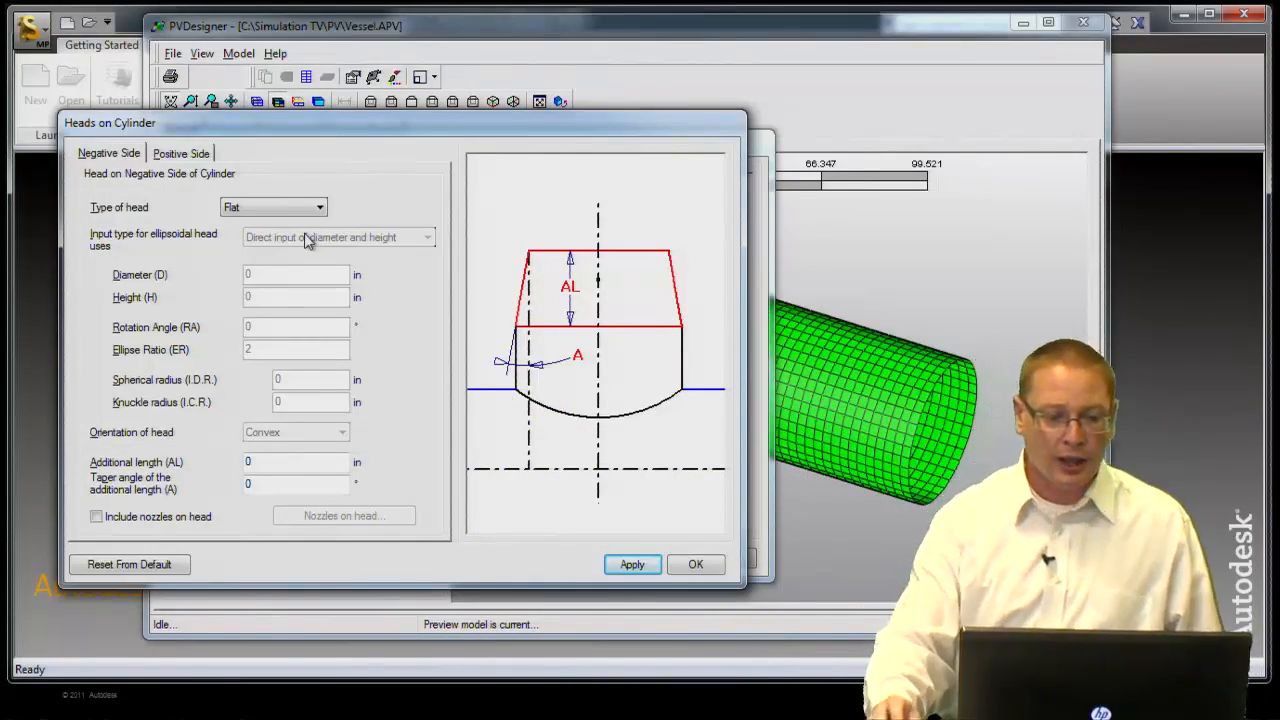
Try a flat head on the positive side of the cylinder and change its type to Torispherical
click(172, 157)
click(267, 207)
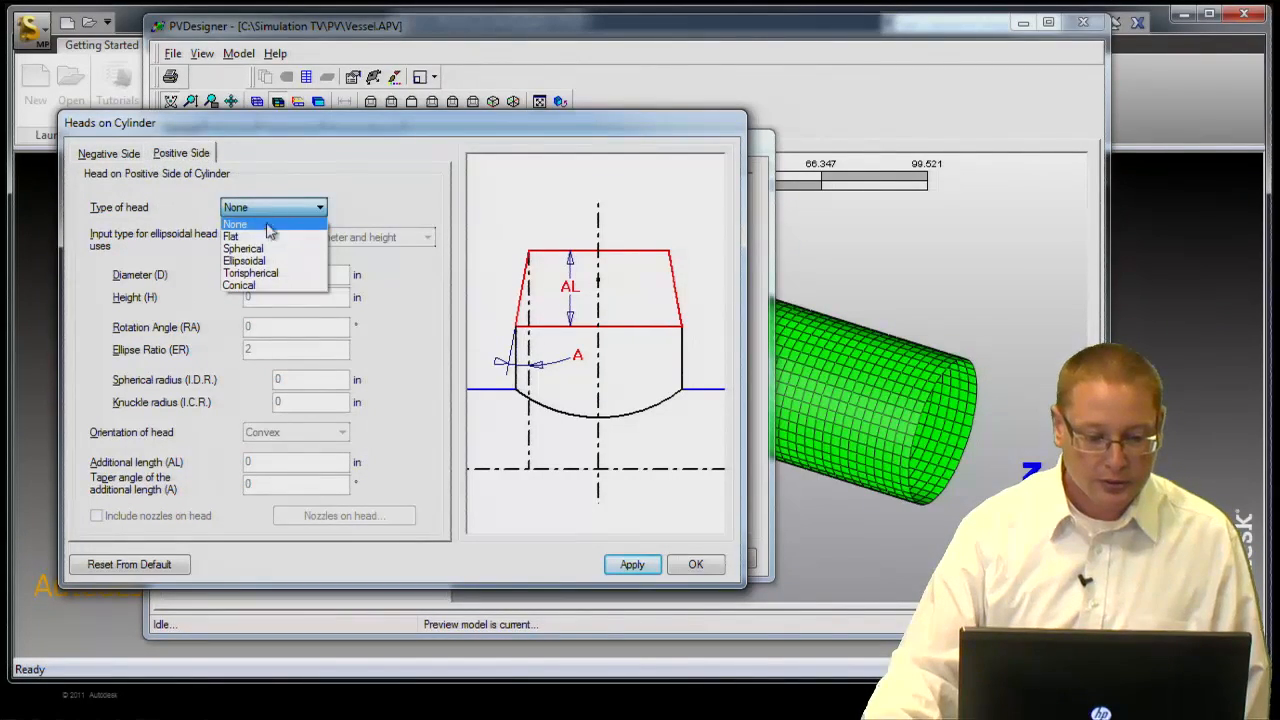
click(267, 238)
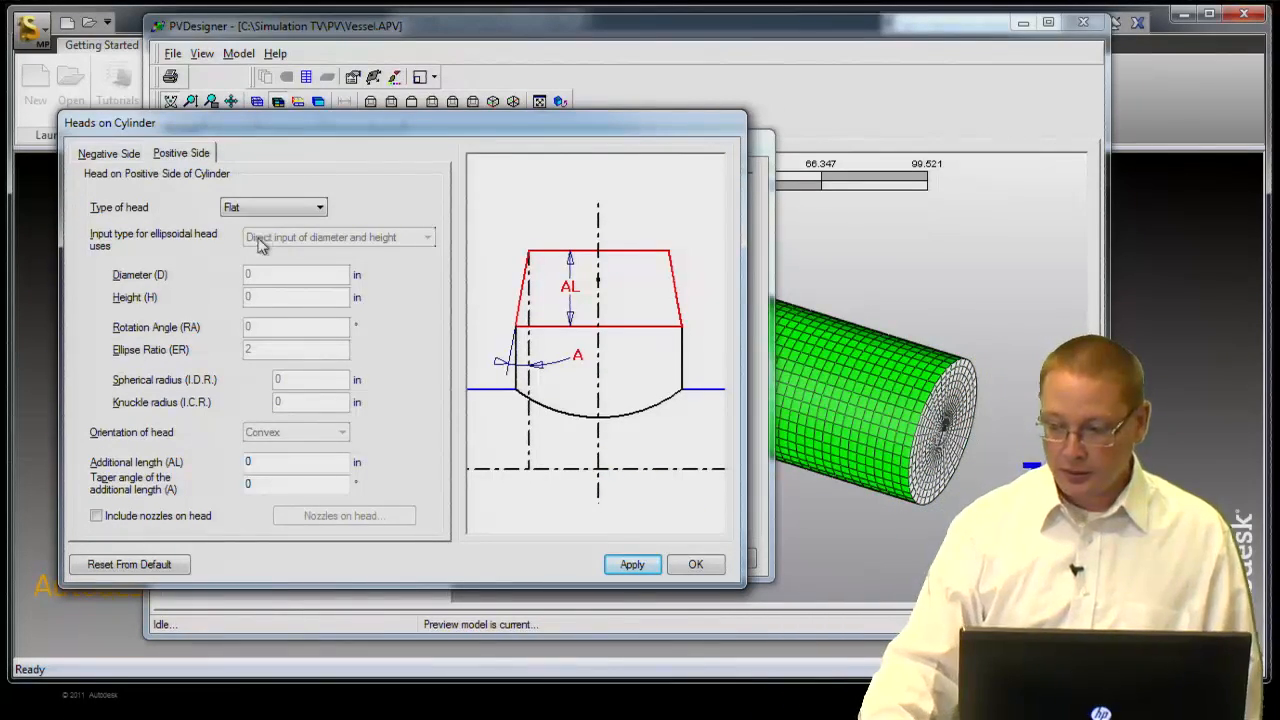
click(302, 210)
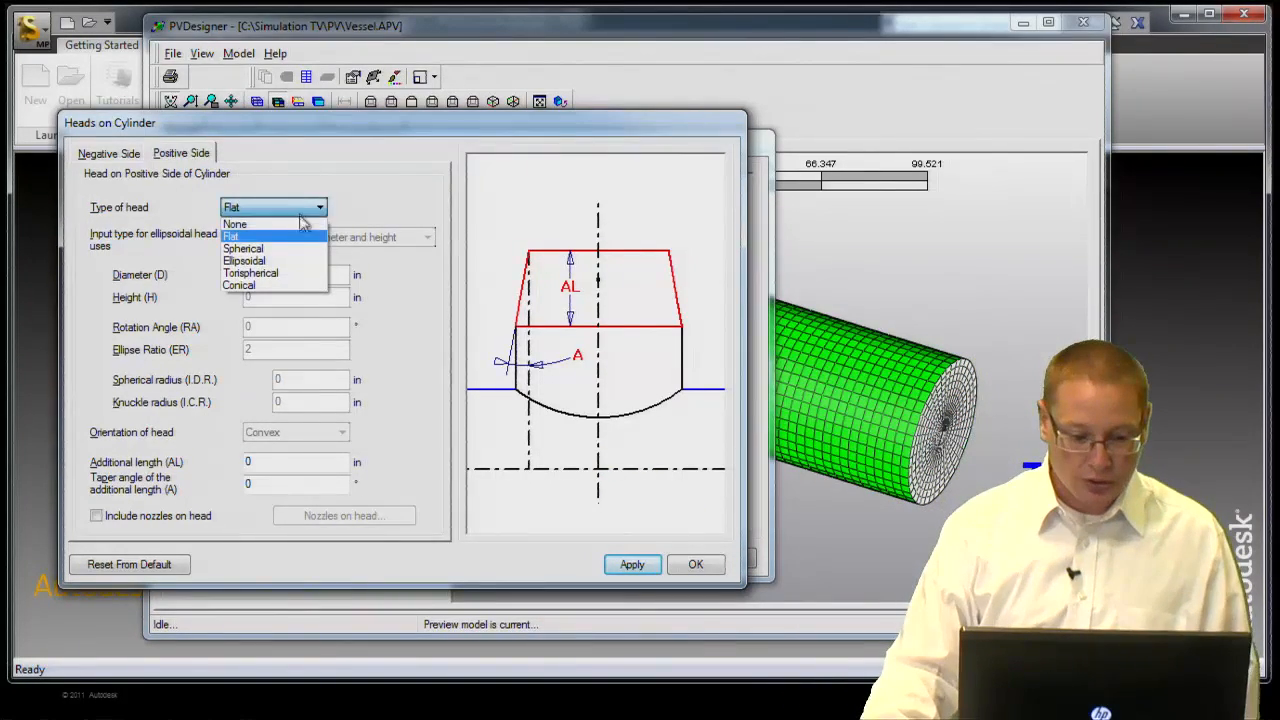
click(293, 274)
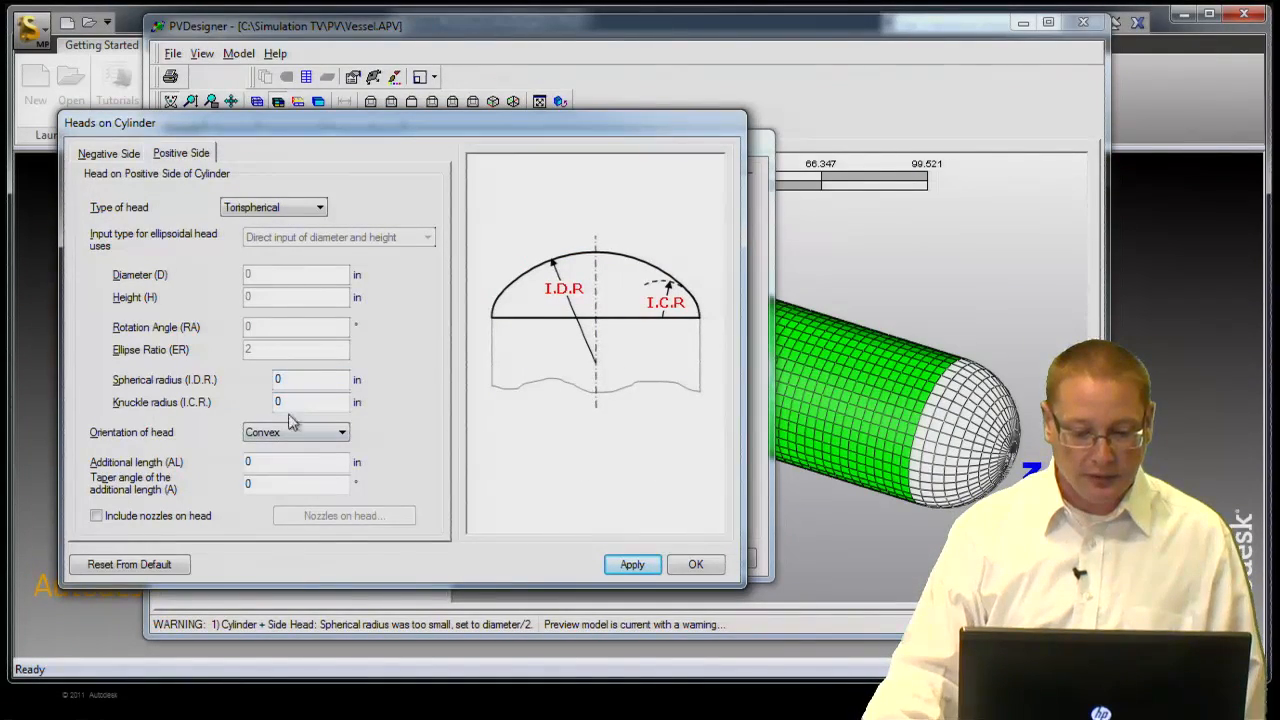
Give the positive-side torispherical head a 40 in spherical radius, a 10 in knuckle radius and a 2 in additional length
click(323, 442)
click(328, 446)
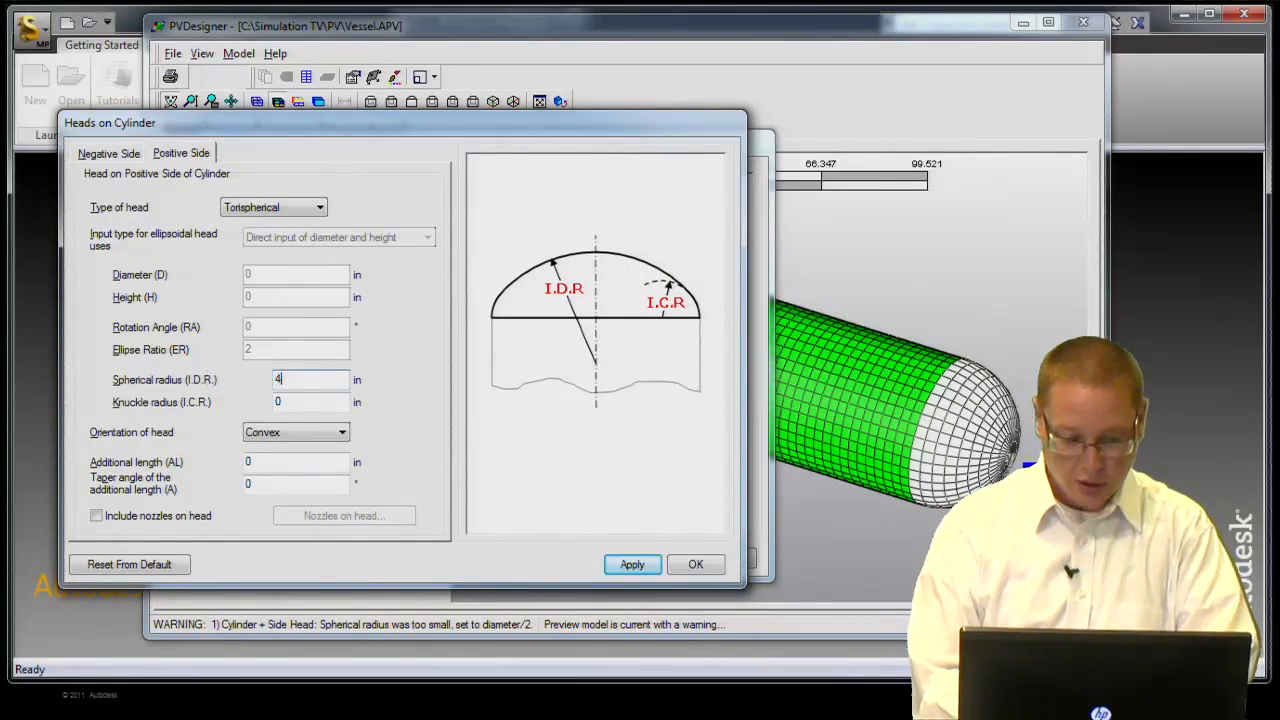
key(Tab)
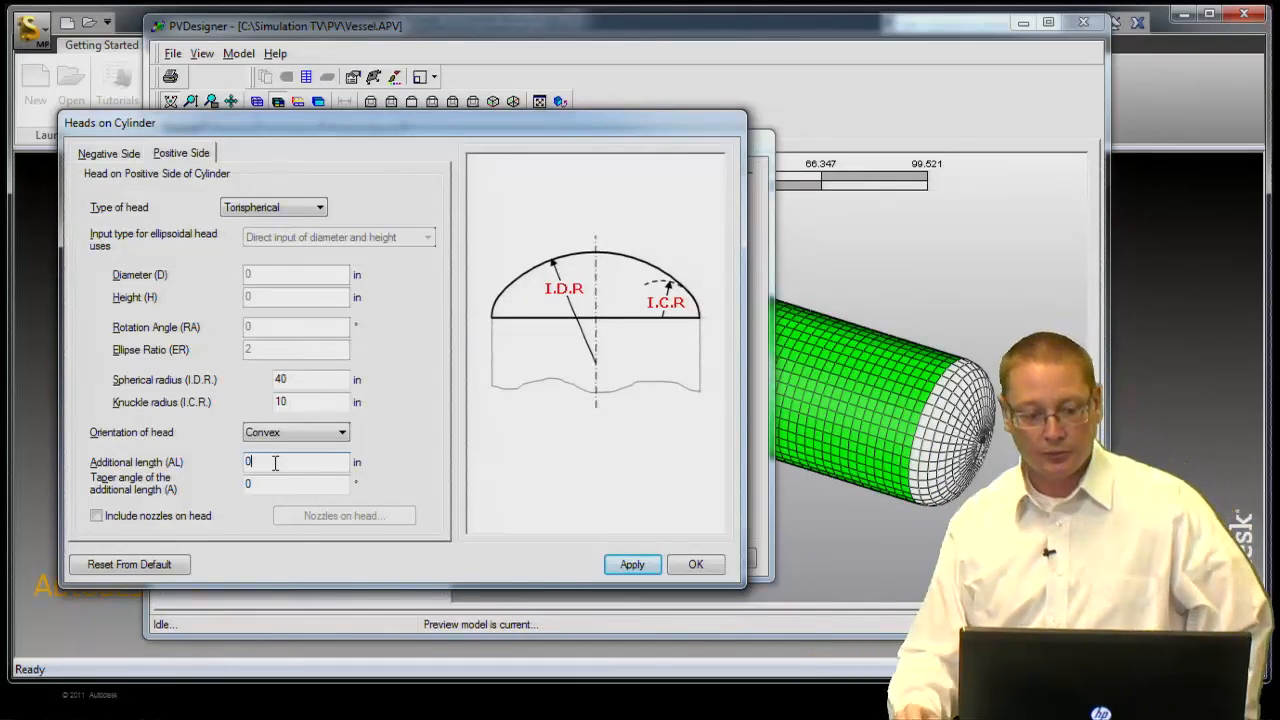
drag(273, 462, 183, 460)
text(2)
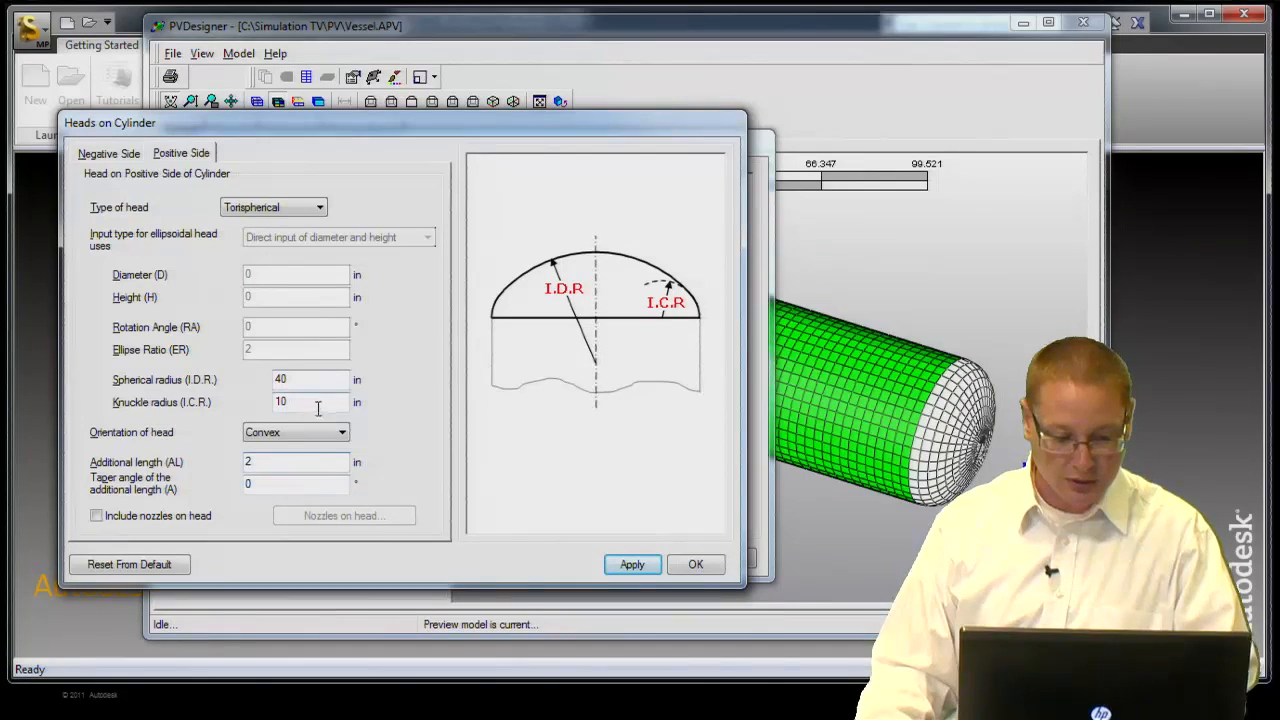
click(322, 406)
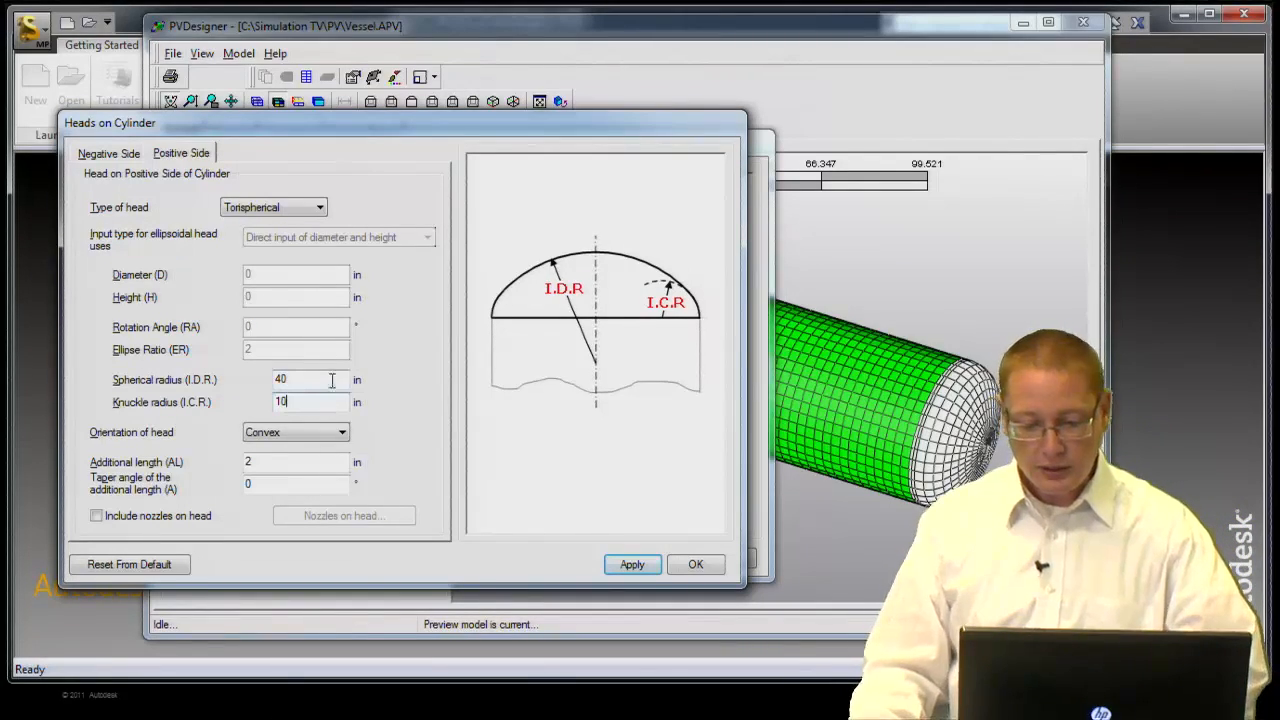
Make the negative-side head Torispherical with a 40 in spherical radius, 10 in knuckle radius and 2 in additional length, and apply it
drag(430, 128, 472, 136)
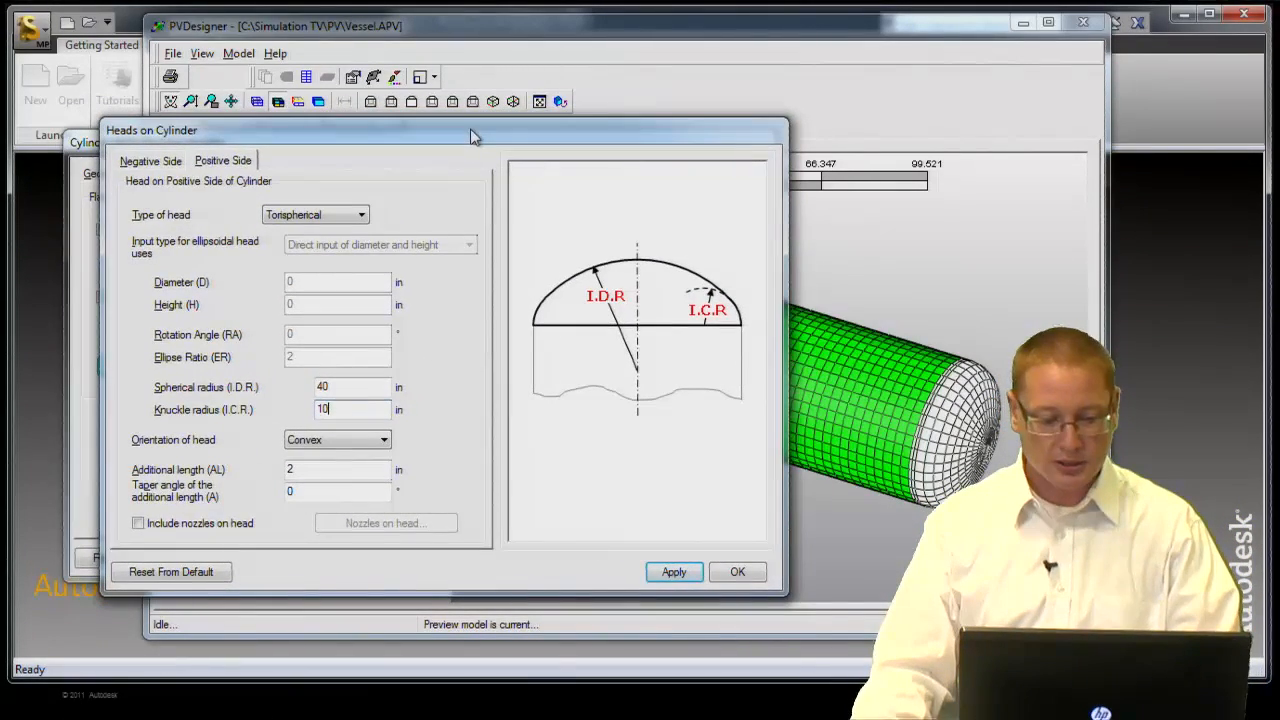
click(158, 164)
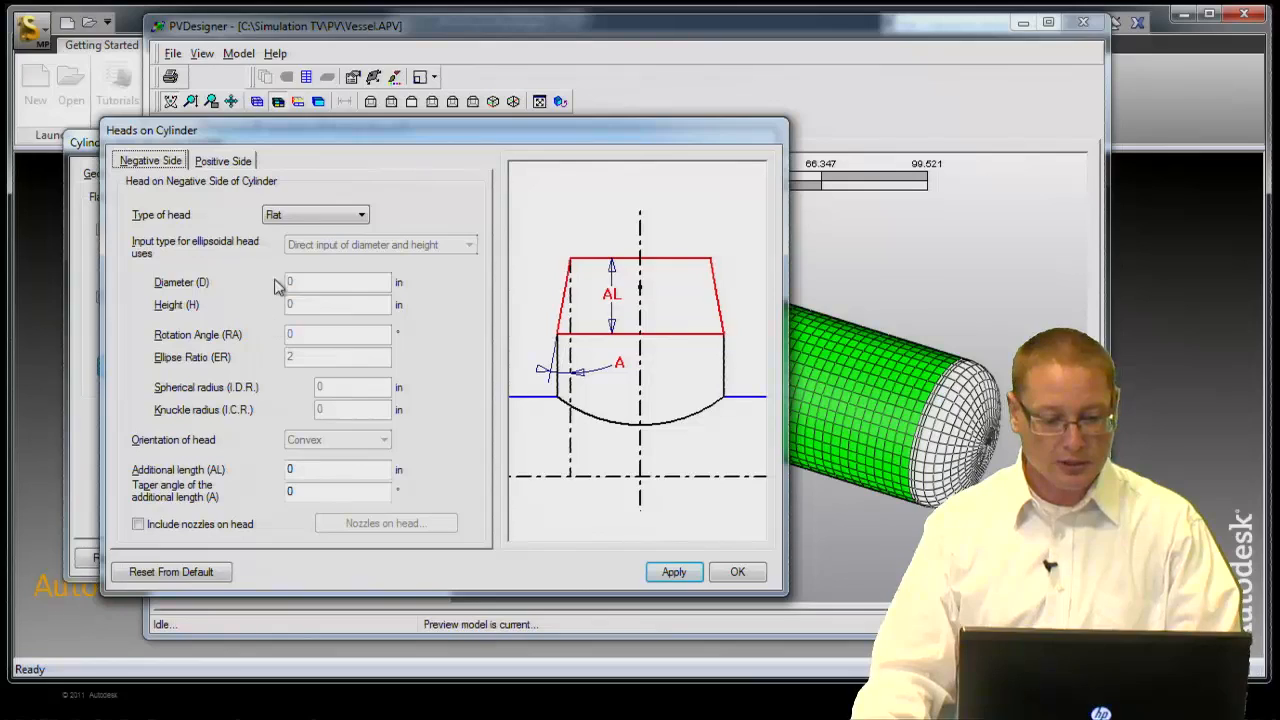
click(316, 214)
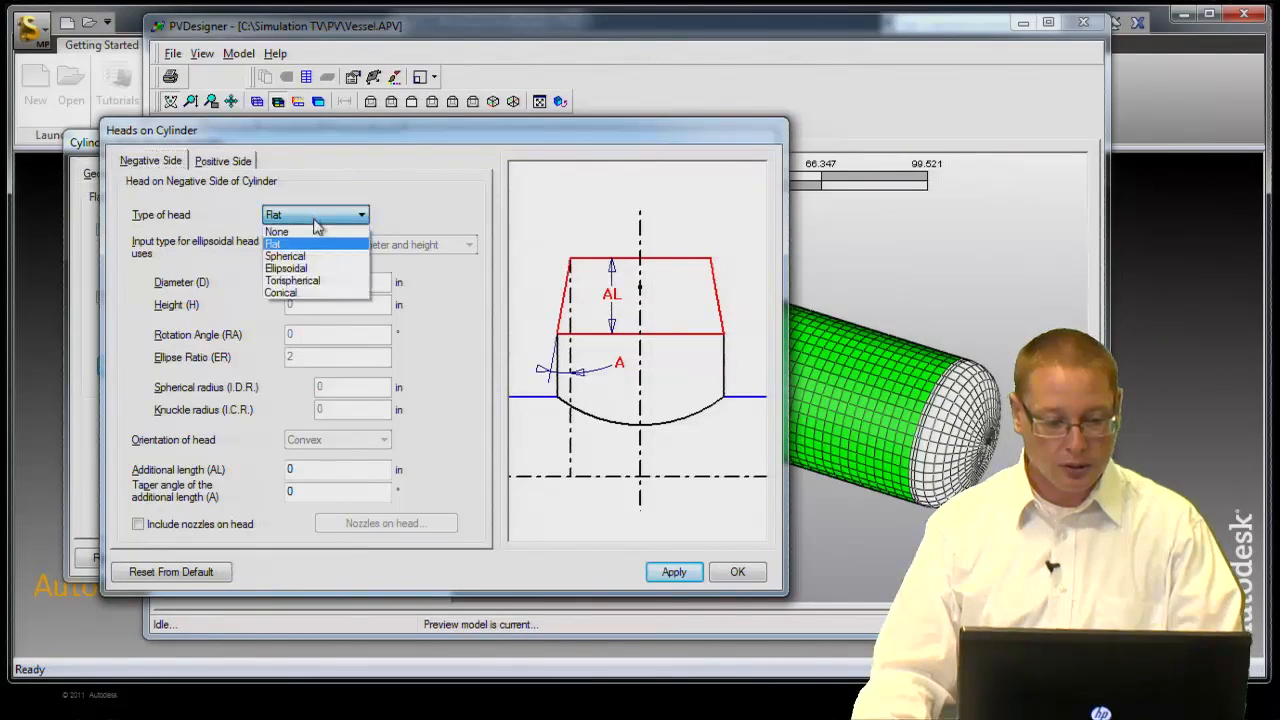
click(326, 280)
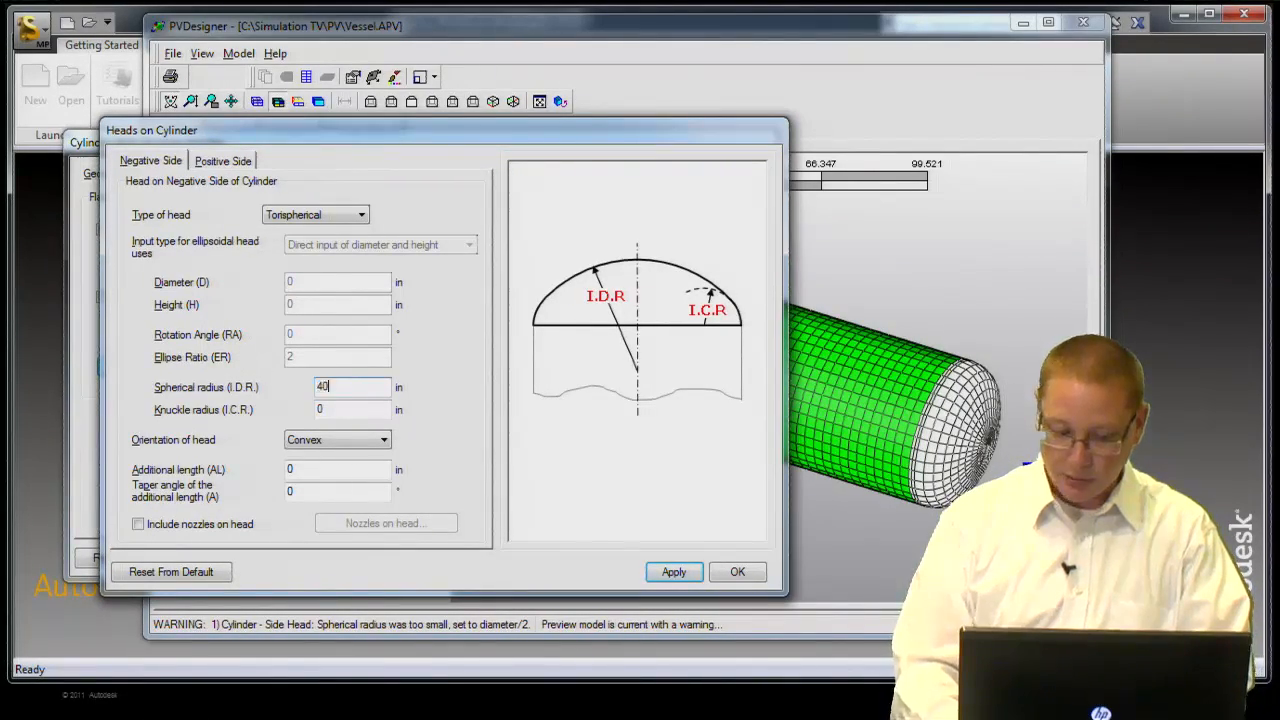
key(Tab)
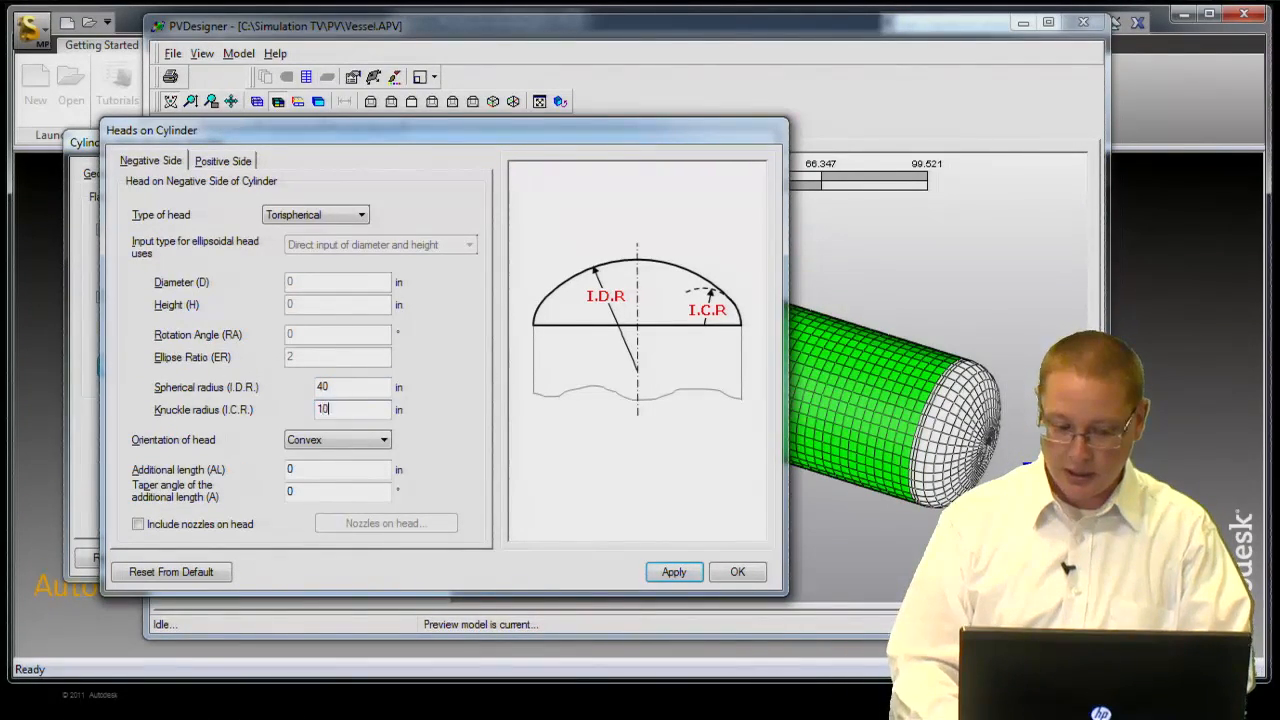
click(311, 470)
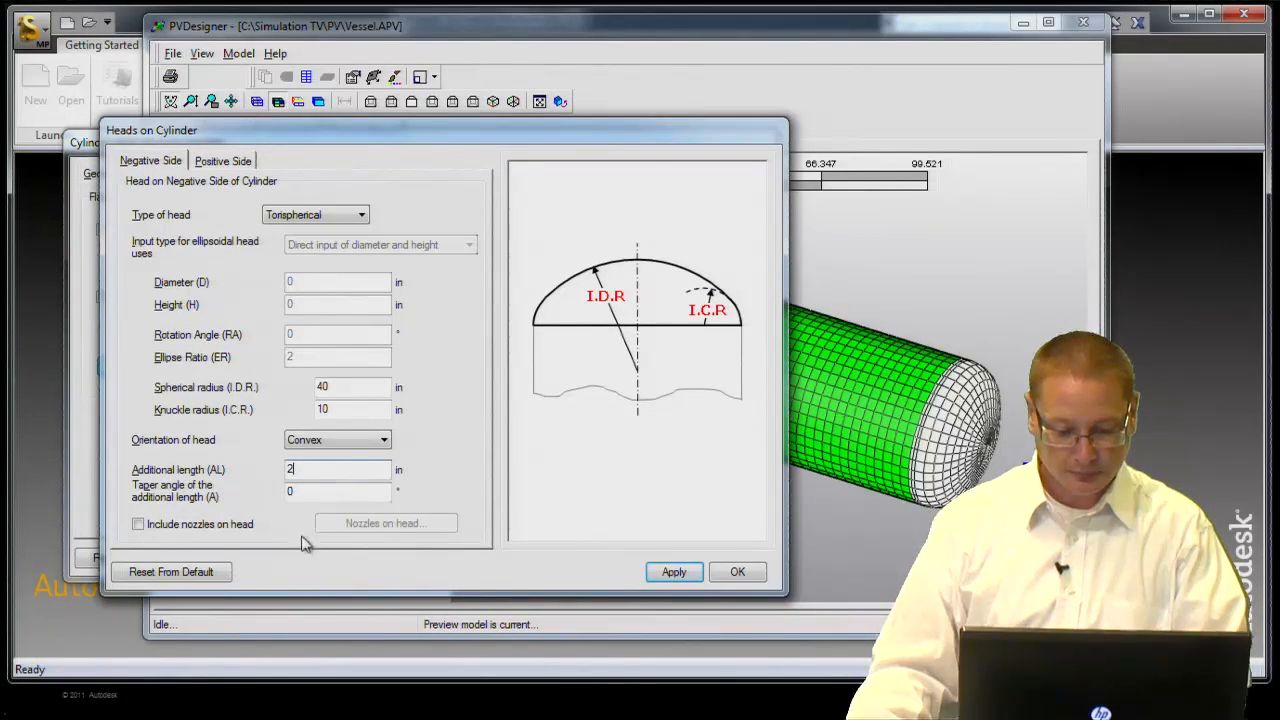
click(672, 574)
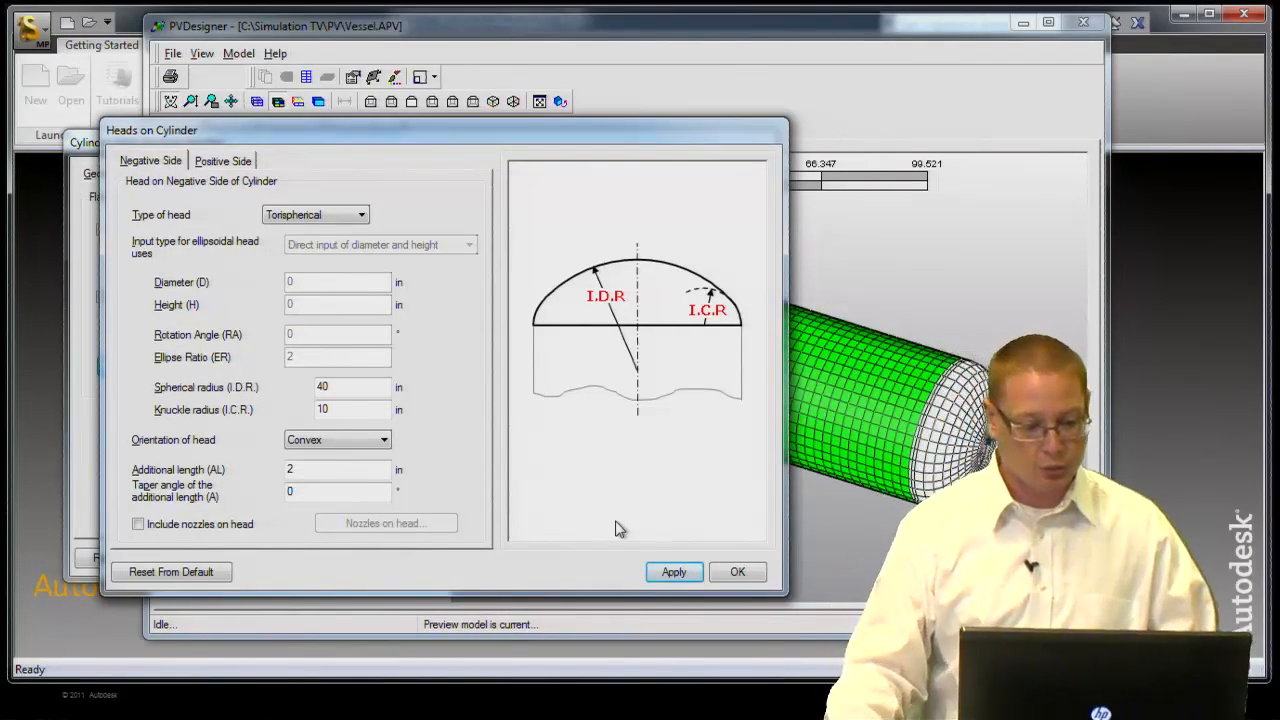
Leave nozzles excluded from the negative-side head and accept the head and cylinder settings
click(140, 528)
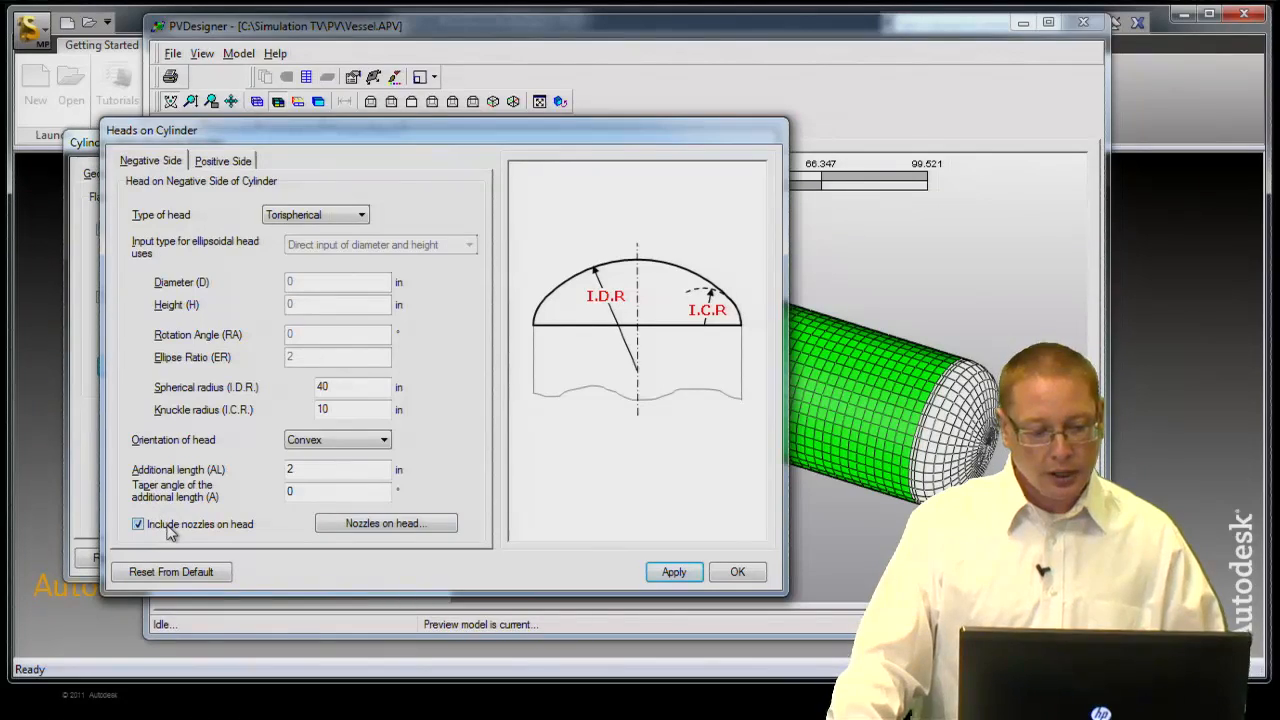
click(167, 528)
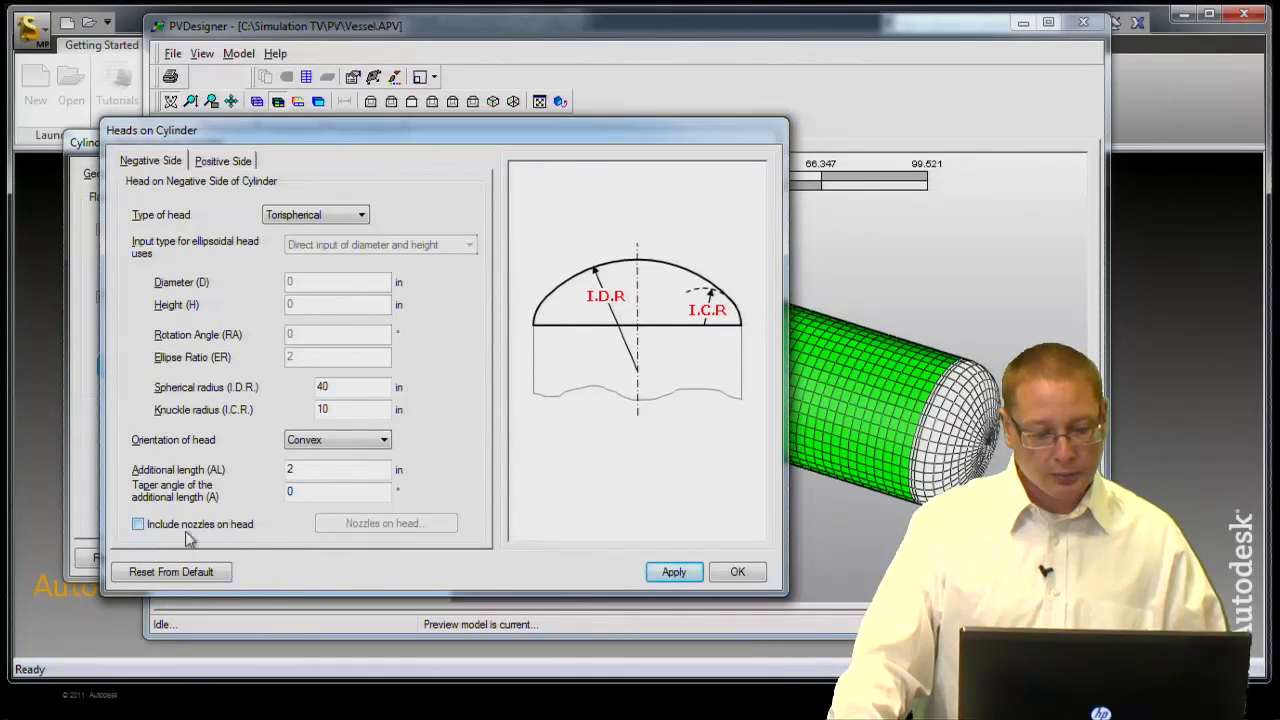
click(740, 574)
click(714, 560)
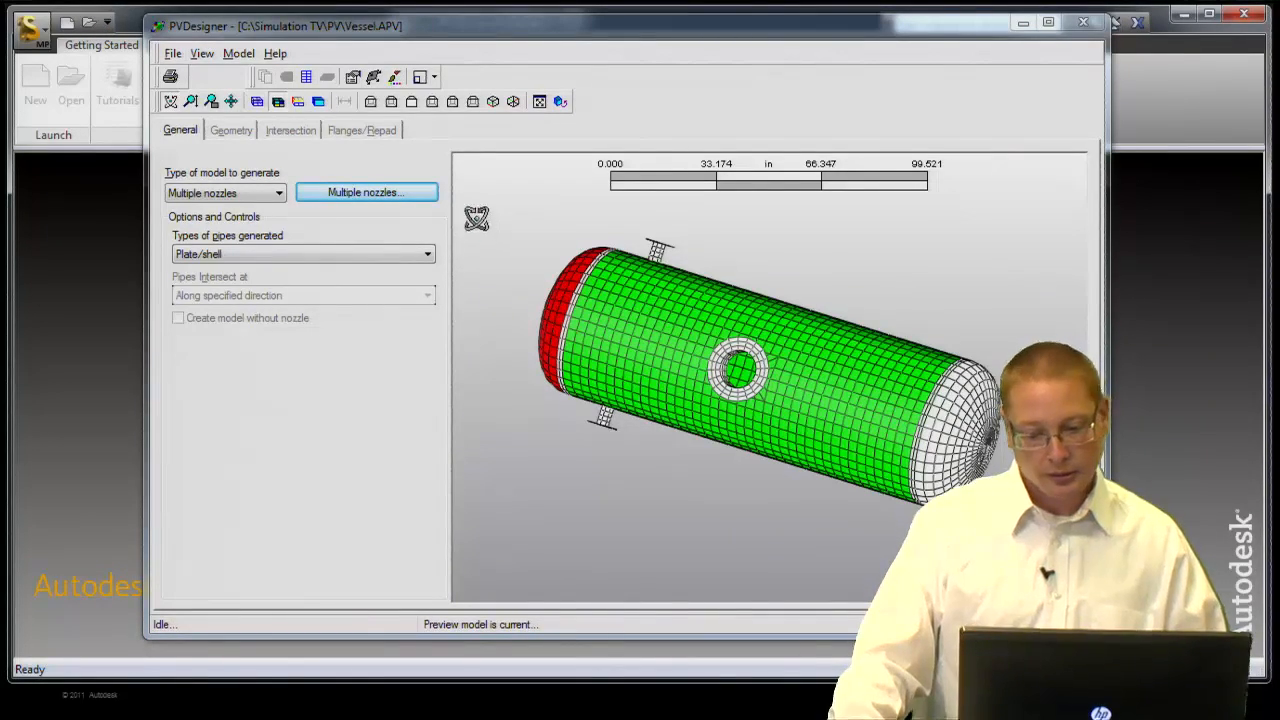
Reopen the cylinder's head settings, include nozzles on the negative-side head and open that head's nozzle settings
click(473, 102)
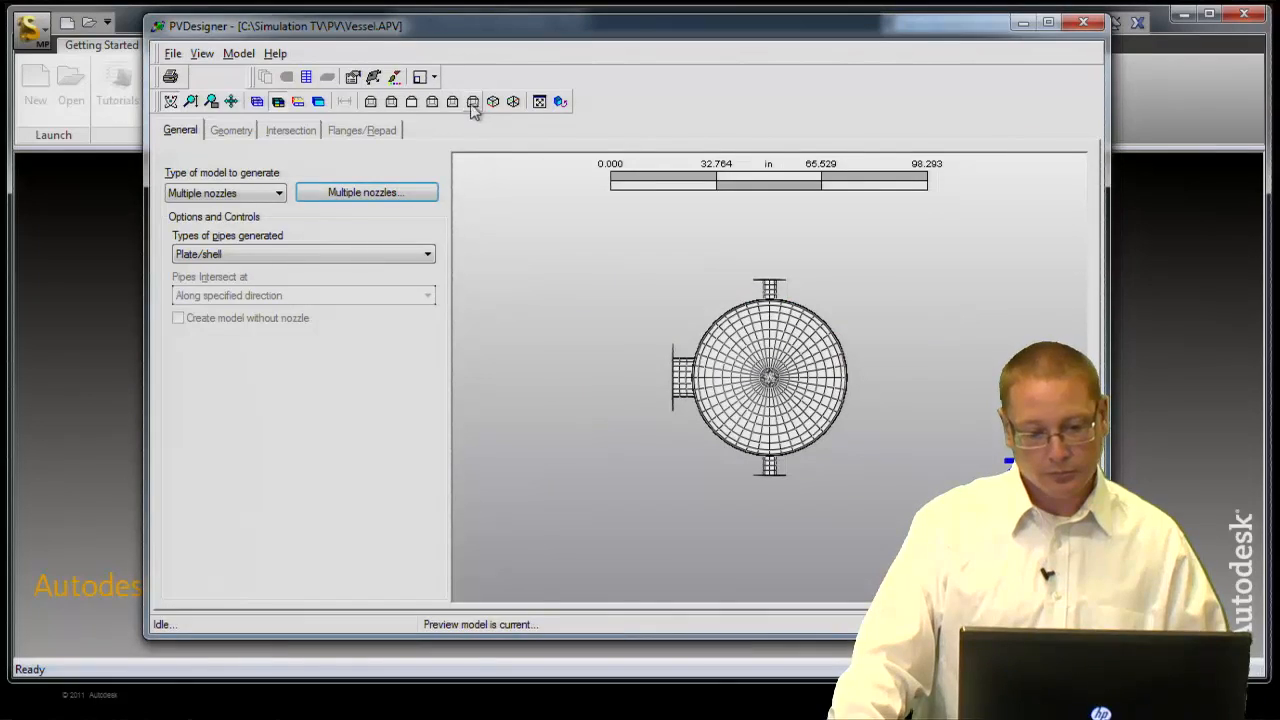
click(453, 102)
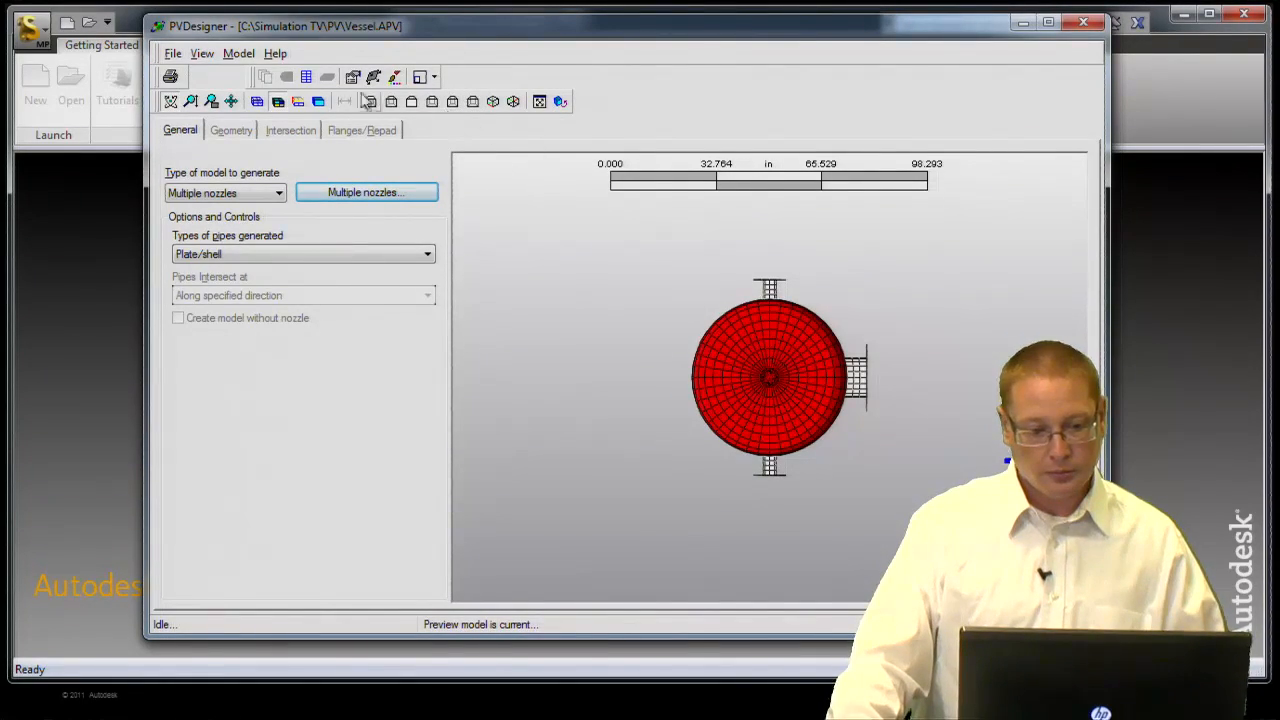
click(231, 101)
drag(830, 396, 920, 425)
scroll(920, 425, up, 2)
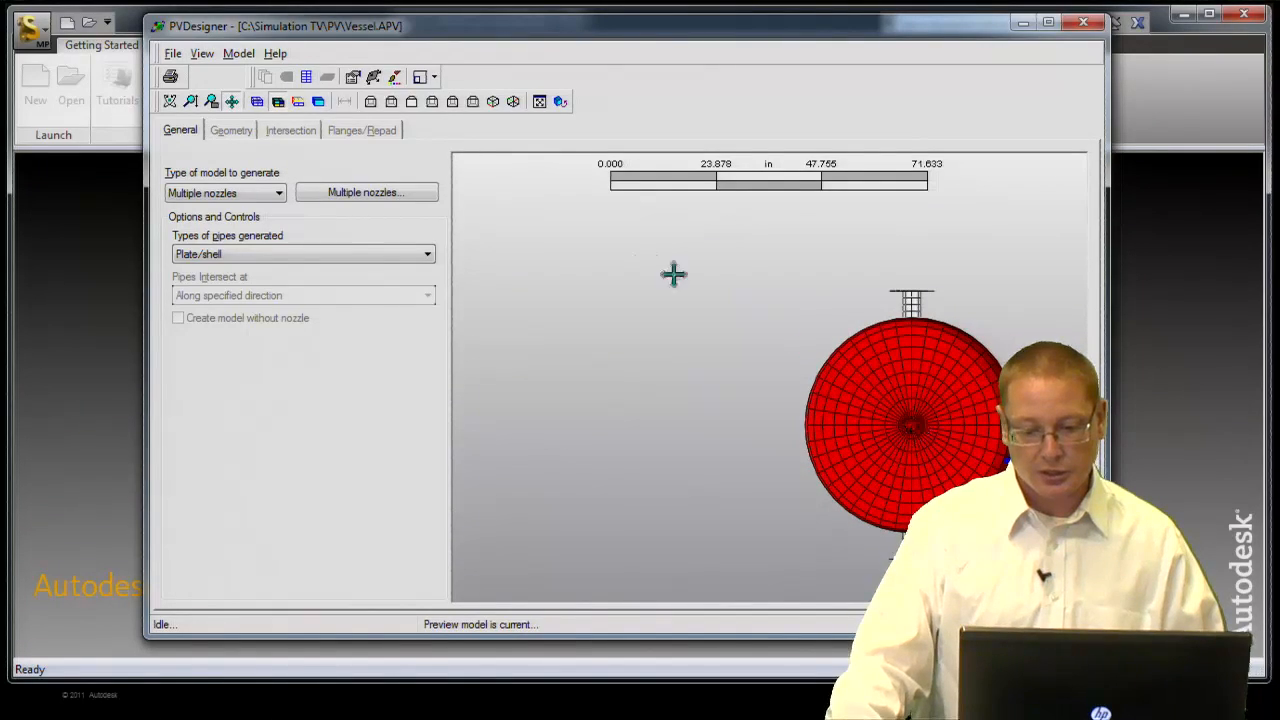
click(352, 200)
drag(356, 291, 390, 191)
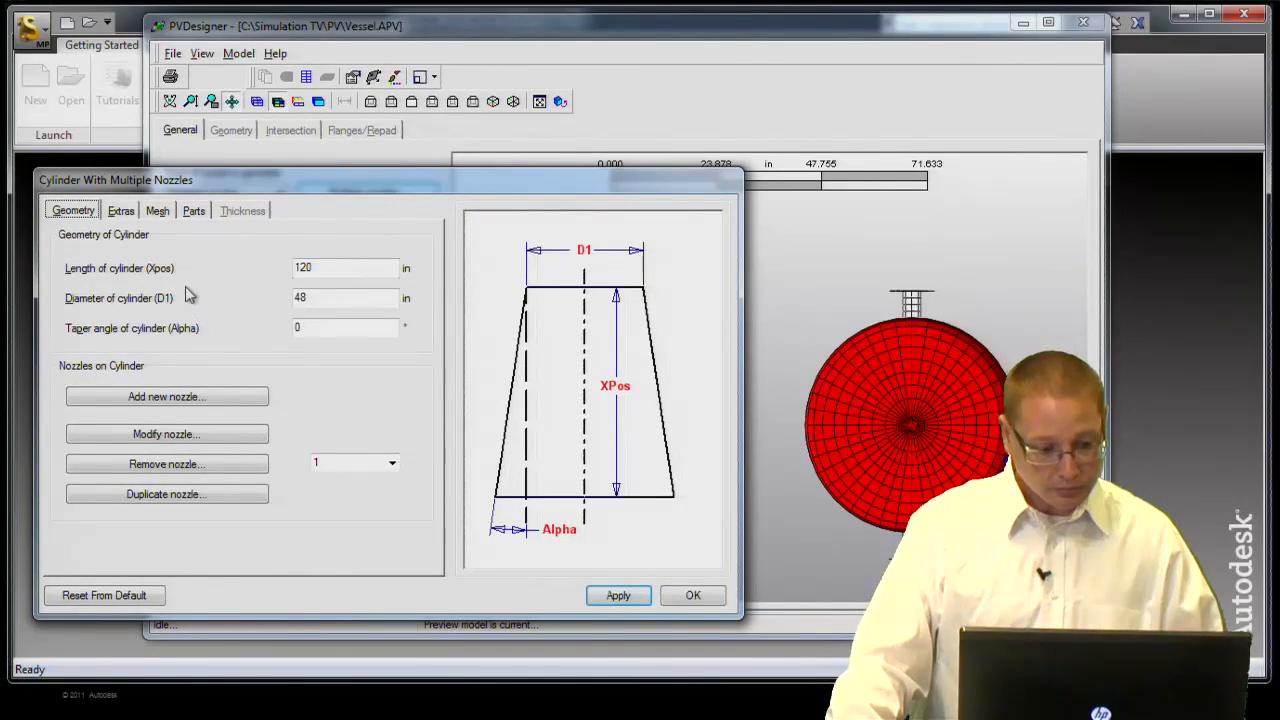
click(130, 214)
click(160, 410)
drag(283, 278, 342, 178)
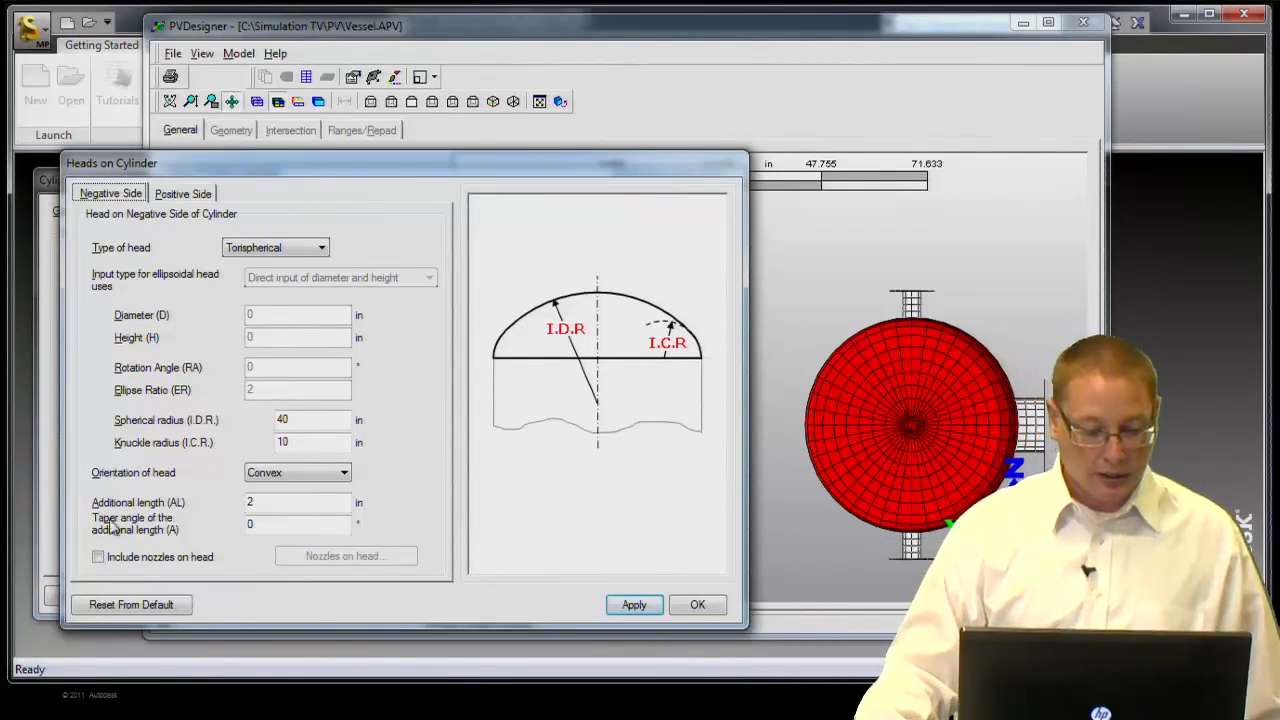
click(98, 557)
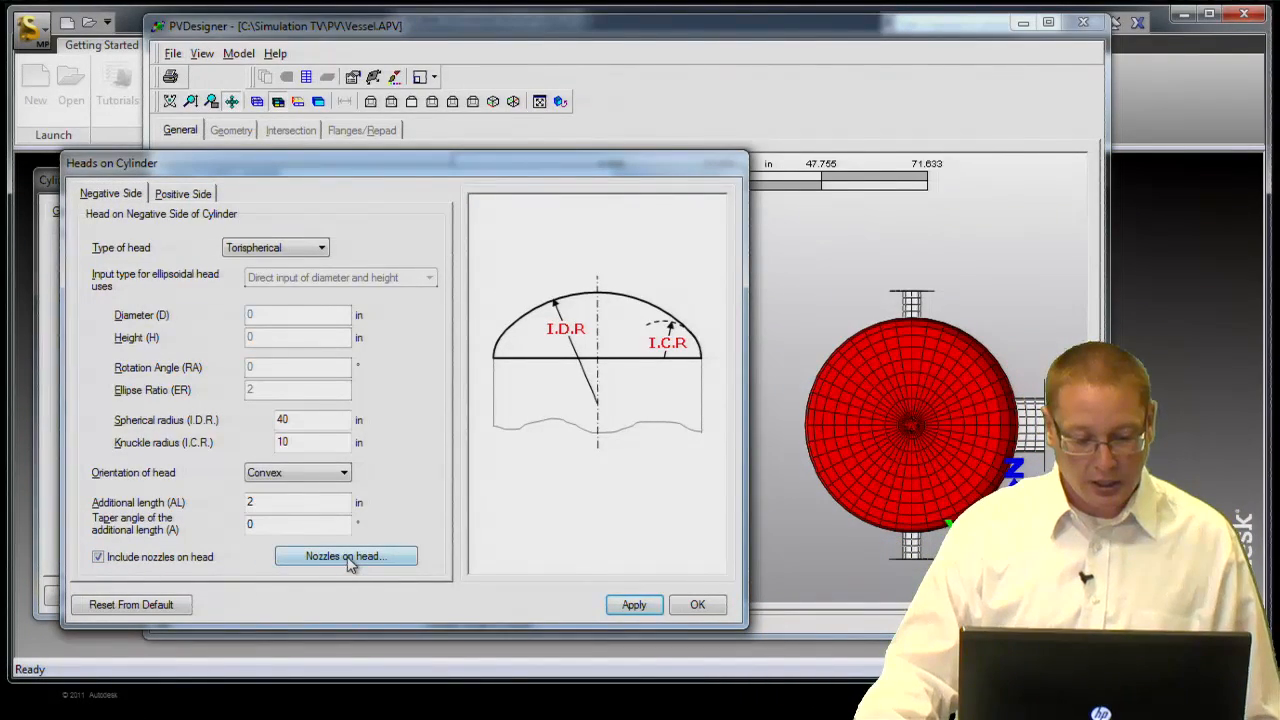
click(330, 566)
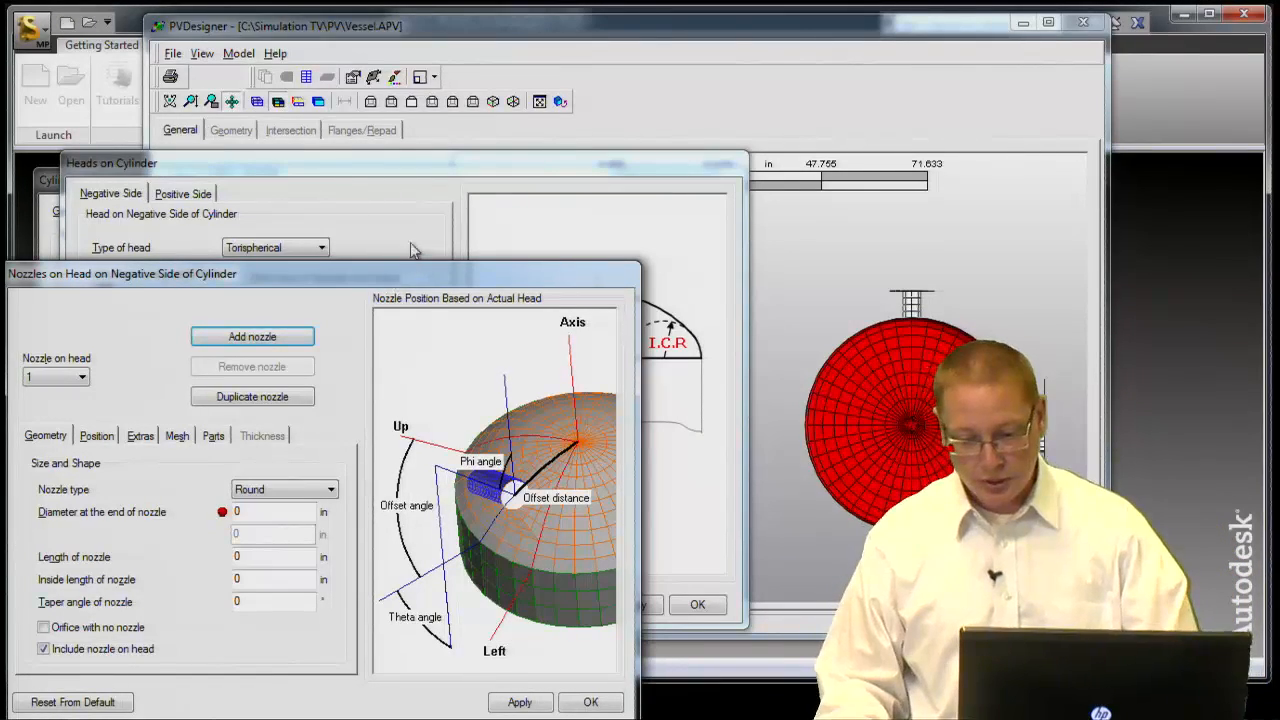
Define nozzle 1 on the negative-side head as a round nozzle with a 6 in end diameter and 6 in length
double_click(264, 512)
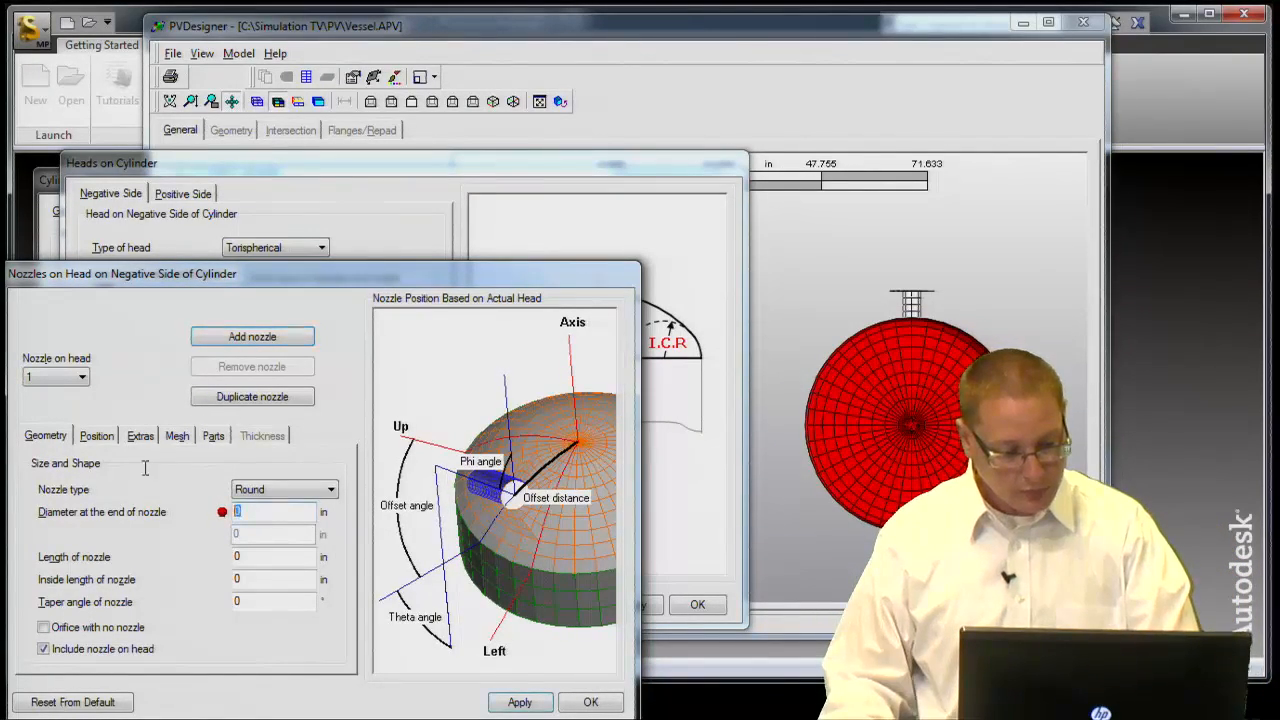
double_click(272, 557)
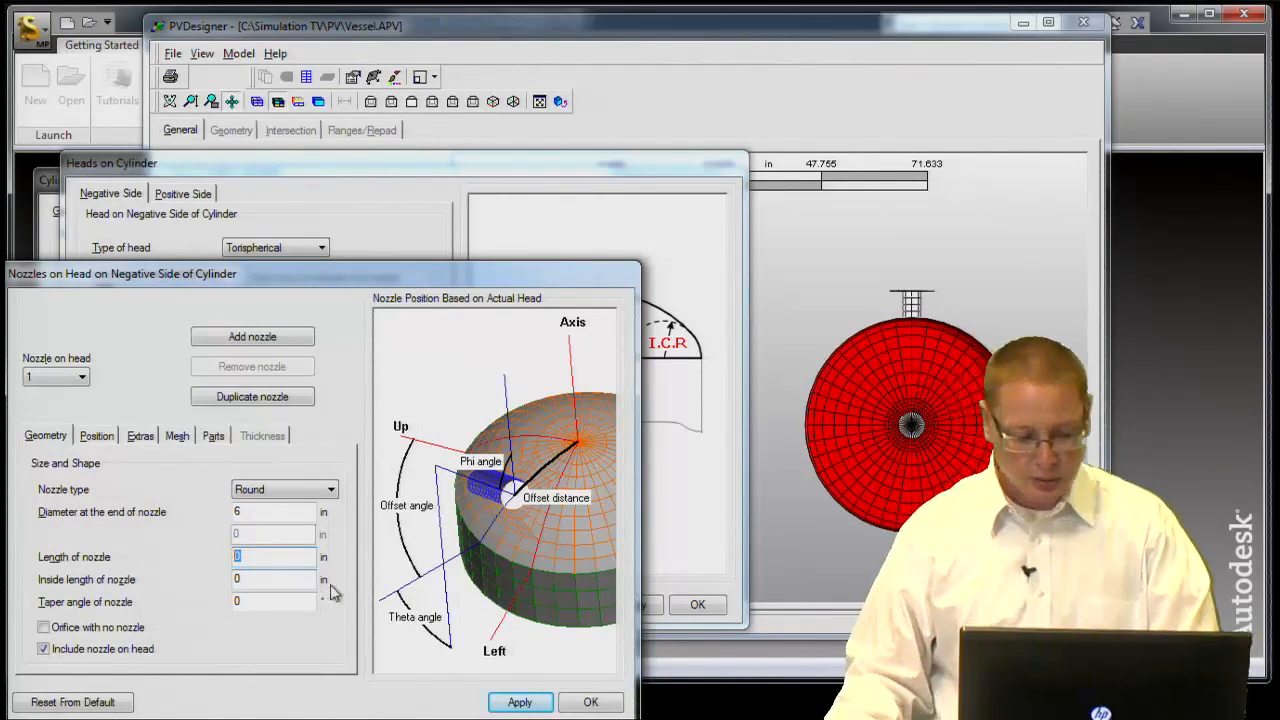
text(6)
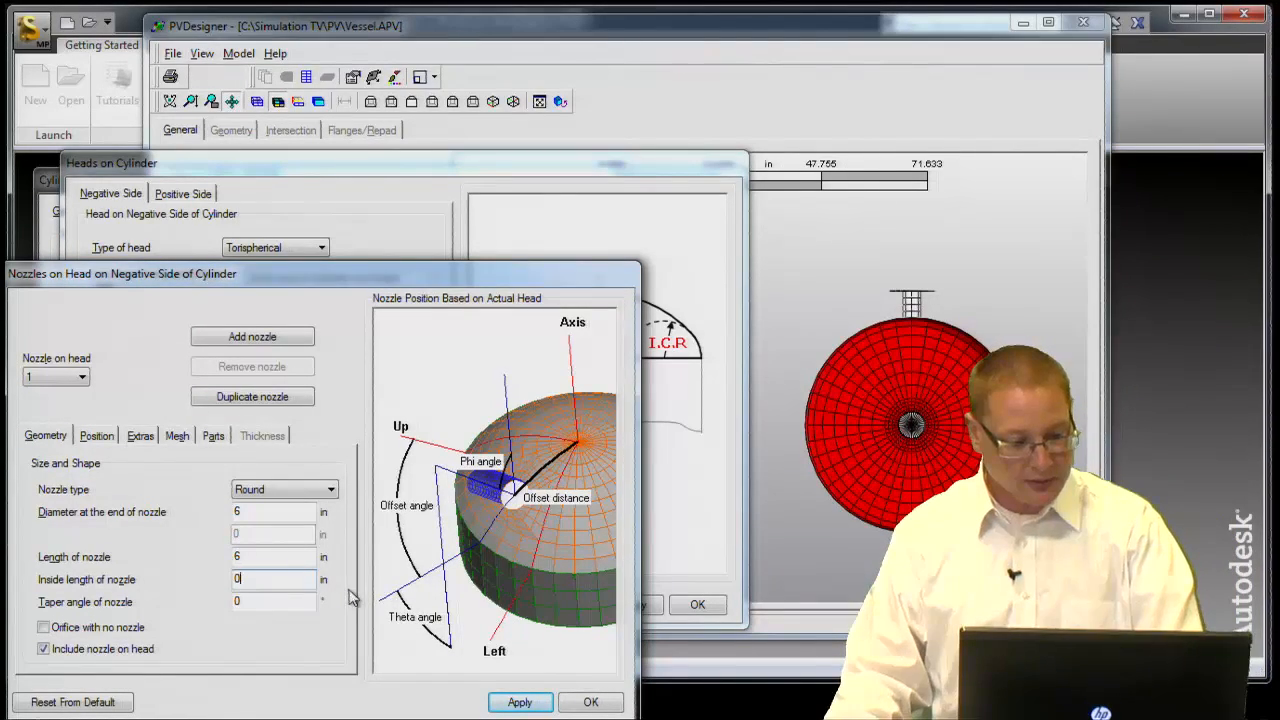
Position the head nozzle at a 180° offset angle and an 18 in offset distance, and apply the placement
click(102, 441)
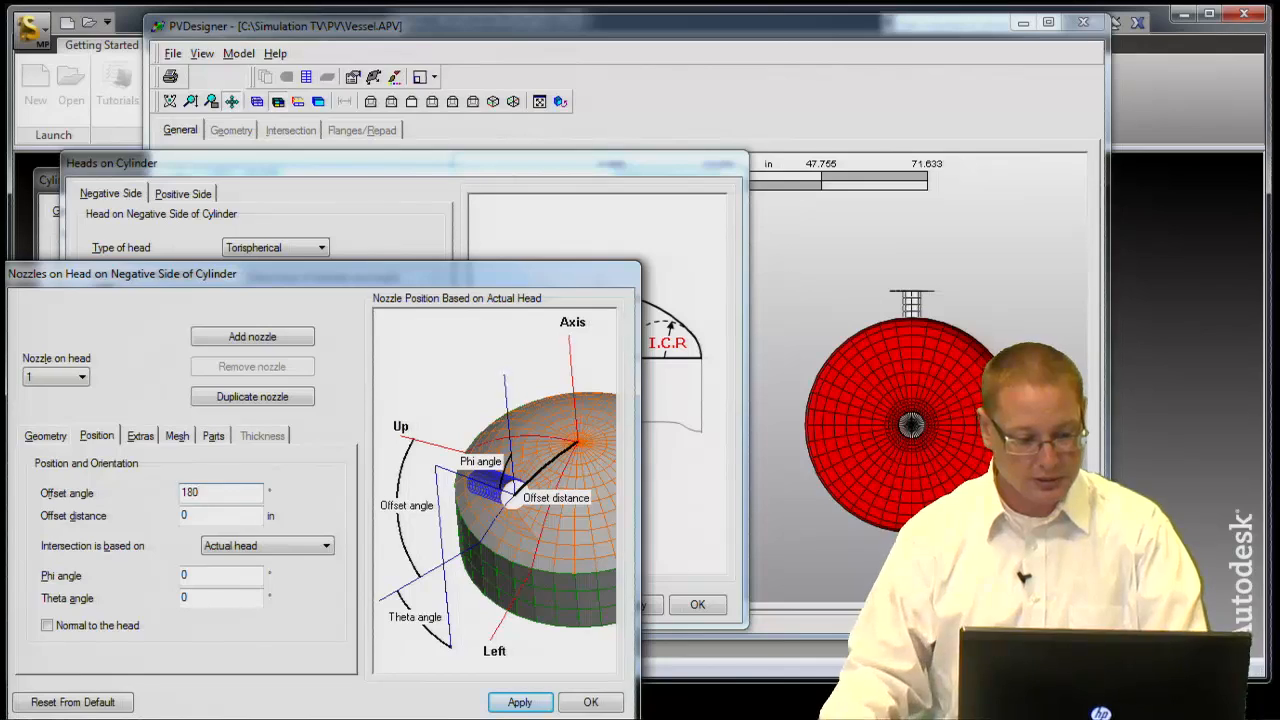
click(198, 513)
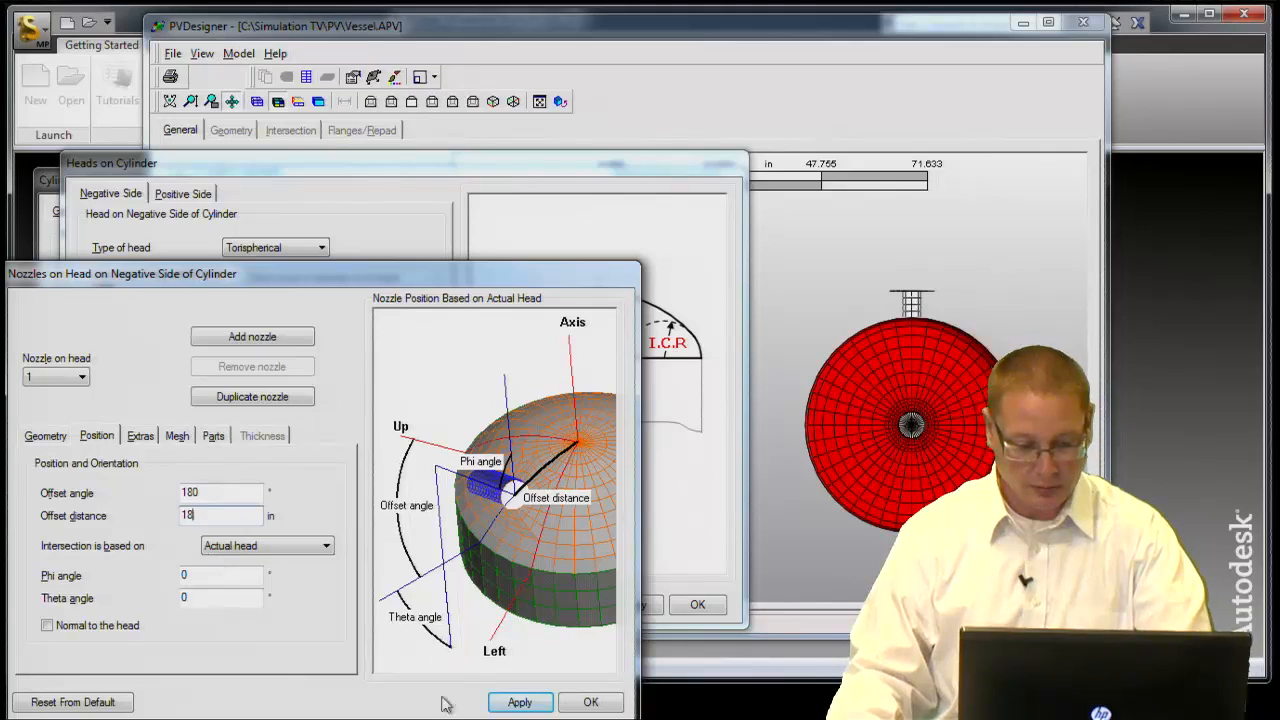
click(532, 702)
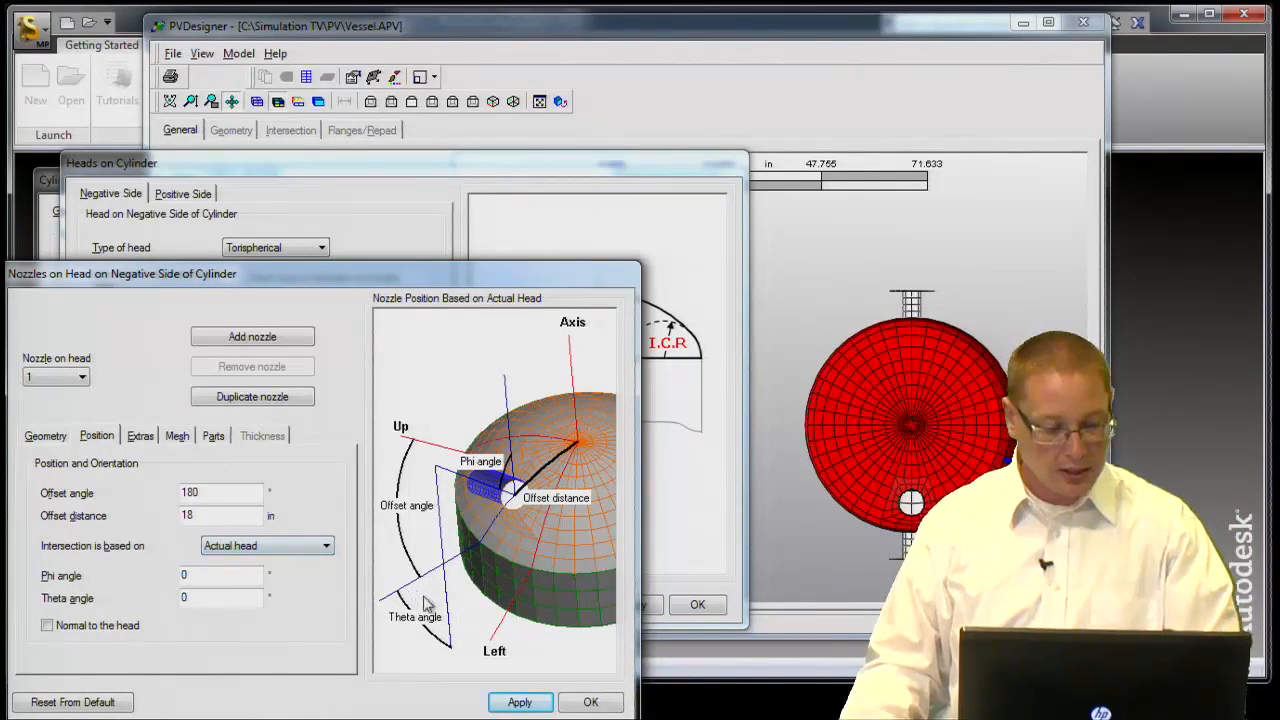
Include a 3.25 in wide flange on the head nozzle and accept the nozzle, head and cylinder settings
click(146, 438)
click(78, 490)
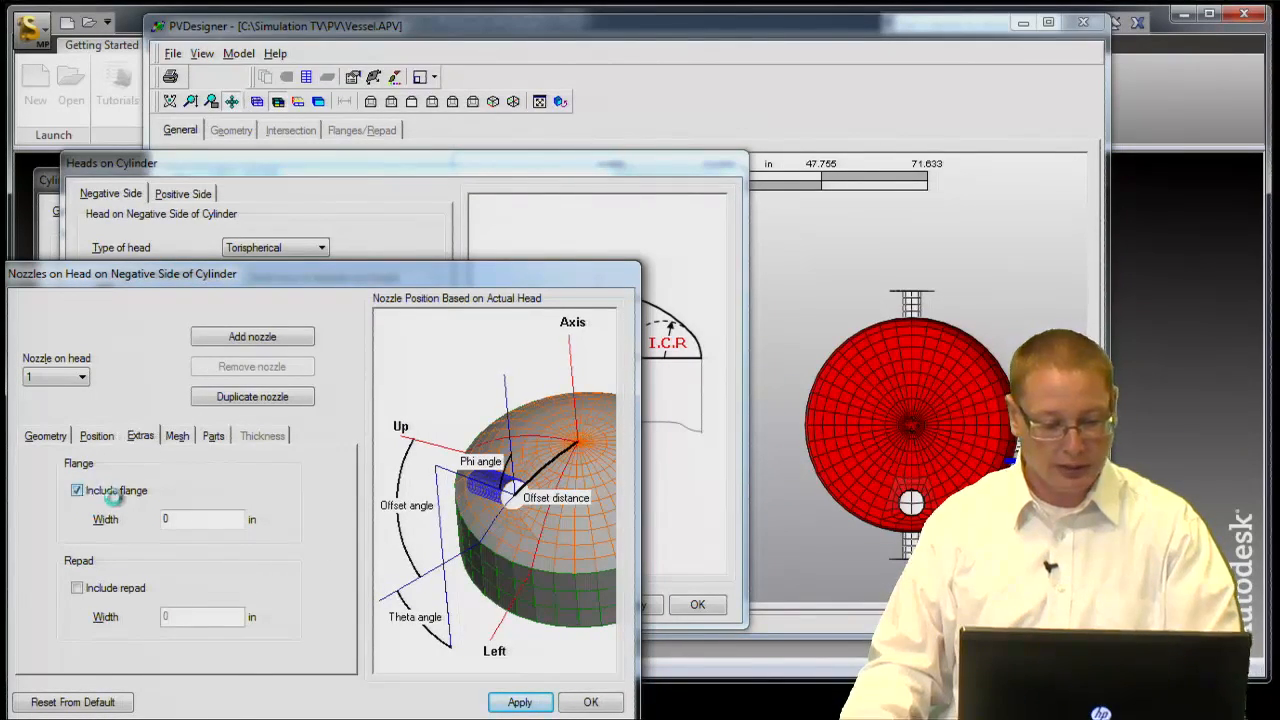
double_click(218, 521)
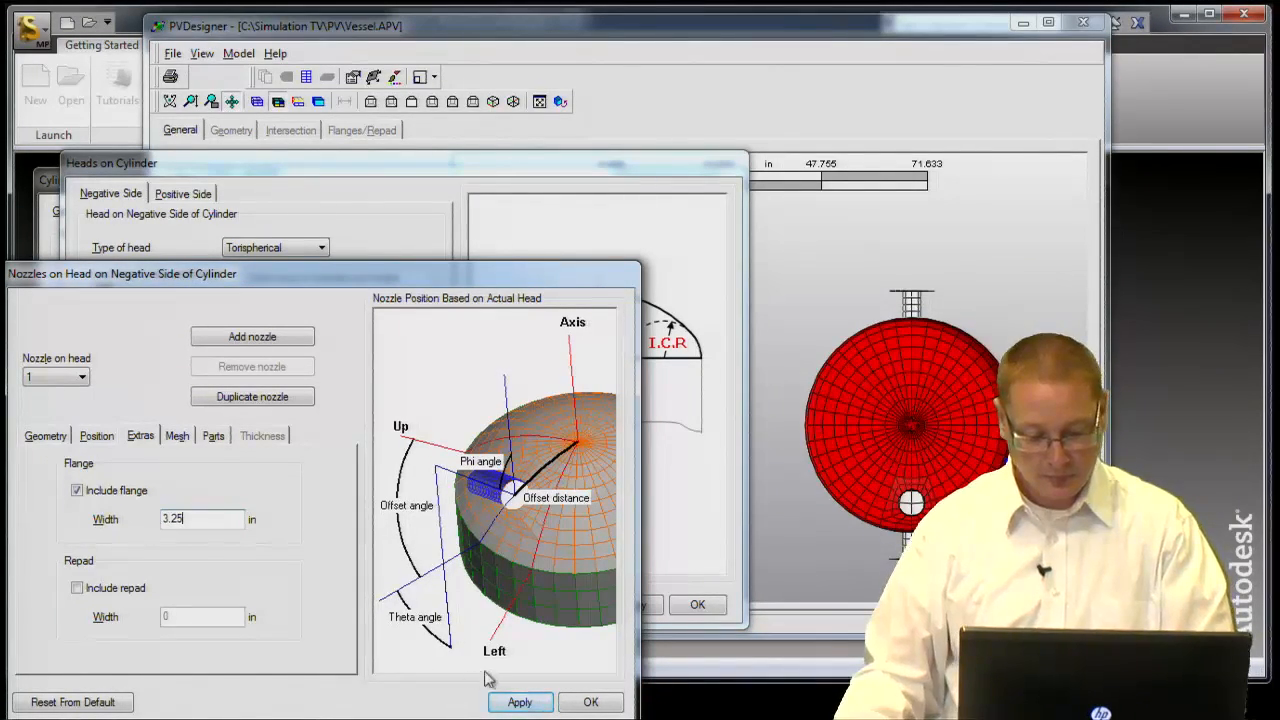
click(518, 701)
click(591, 702)
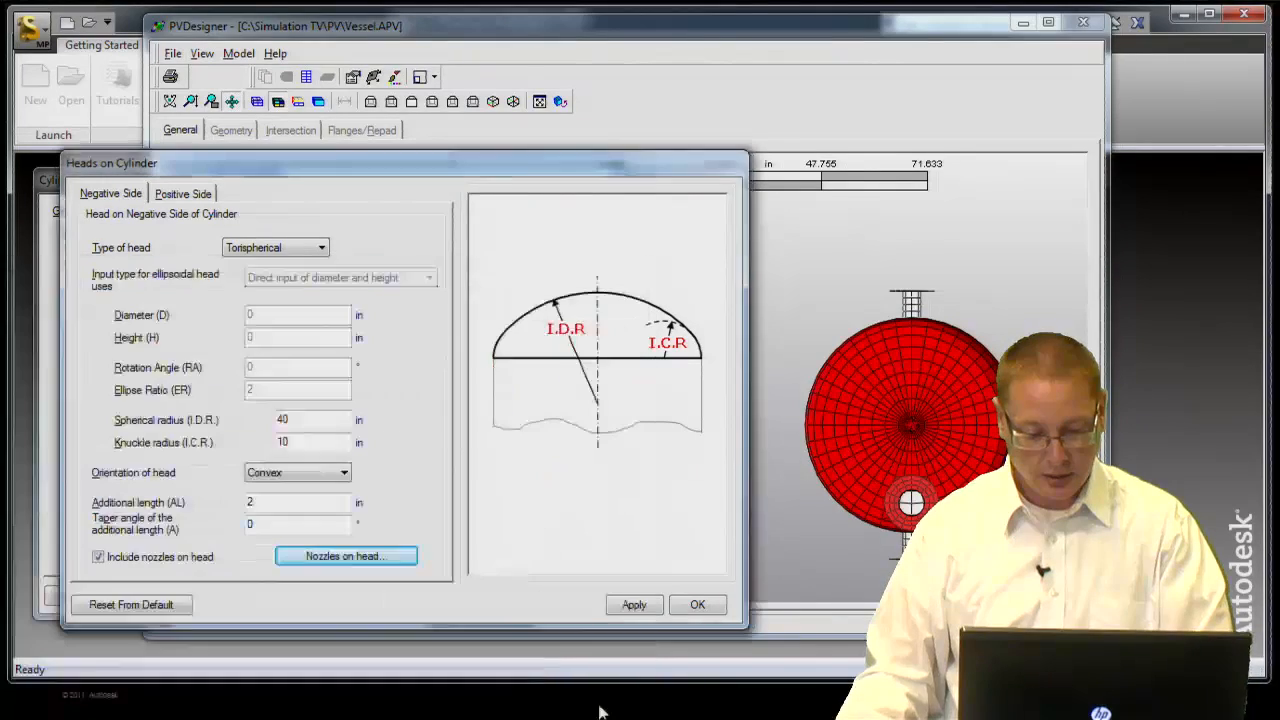
click(712, 612)
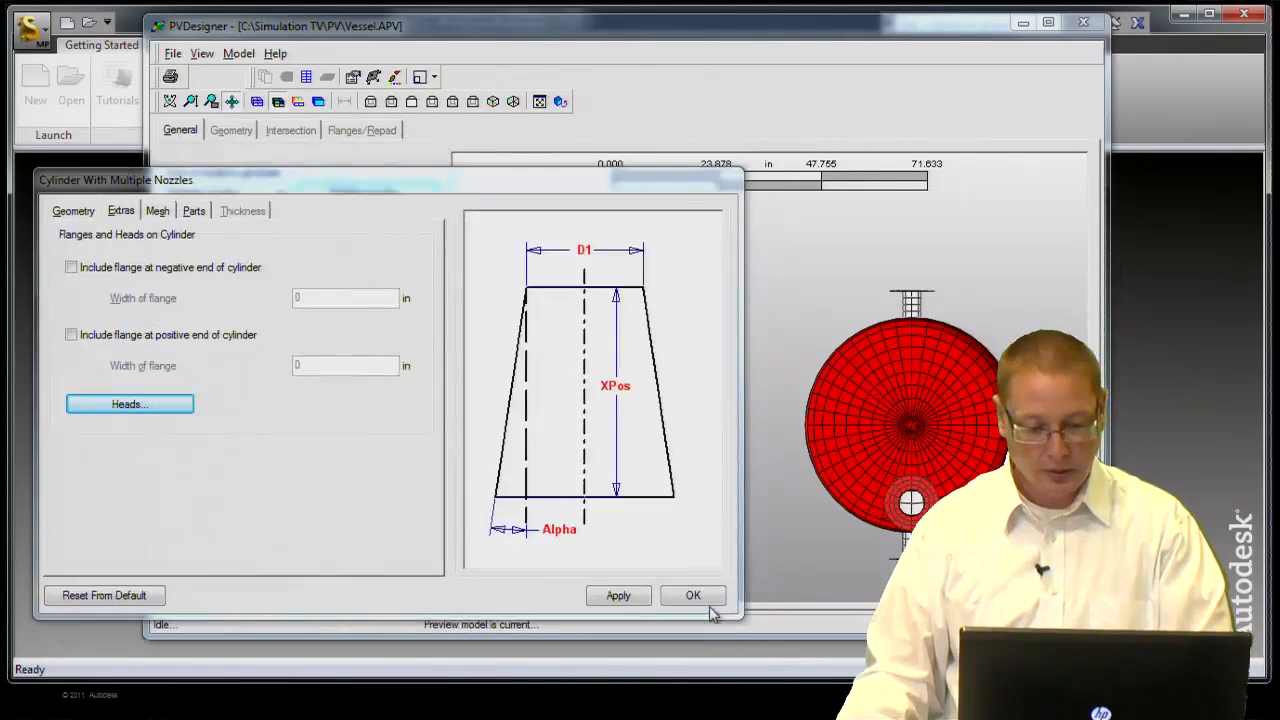
click(696, 598)
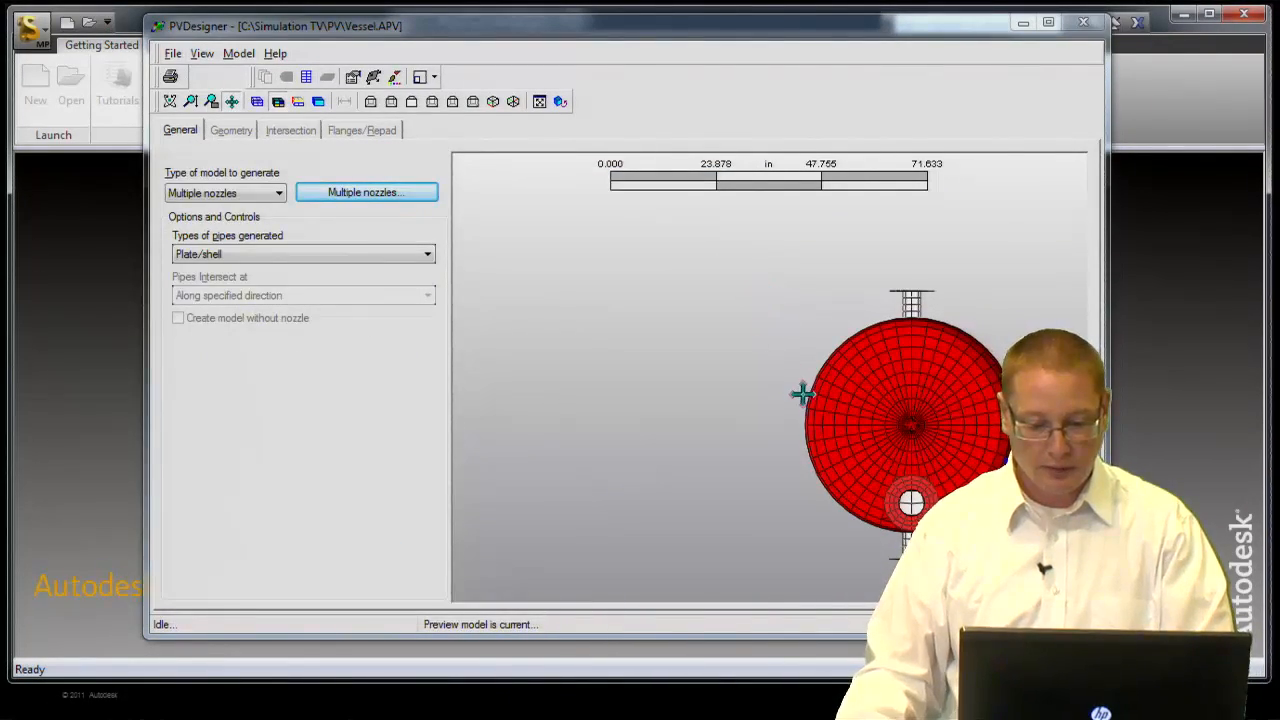
Finish the vessel design and transfer the completed model to the FEA Editor
drag(922, 420, 802, 346)
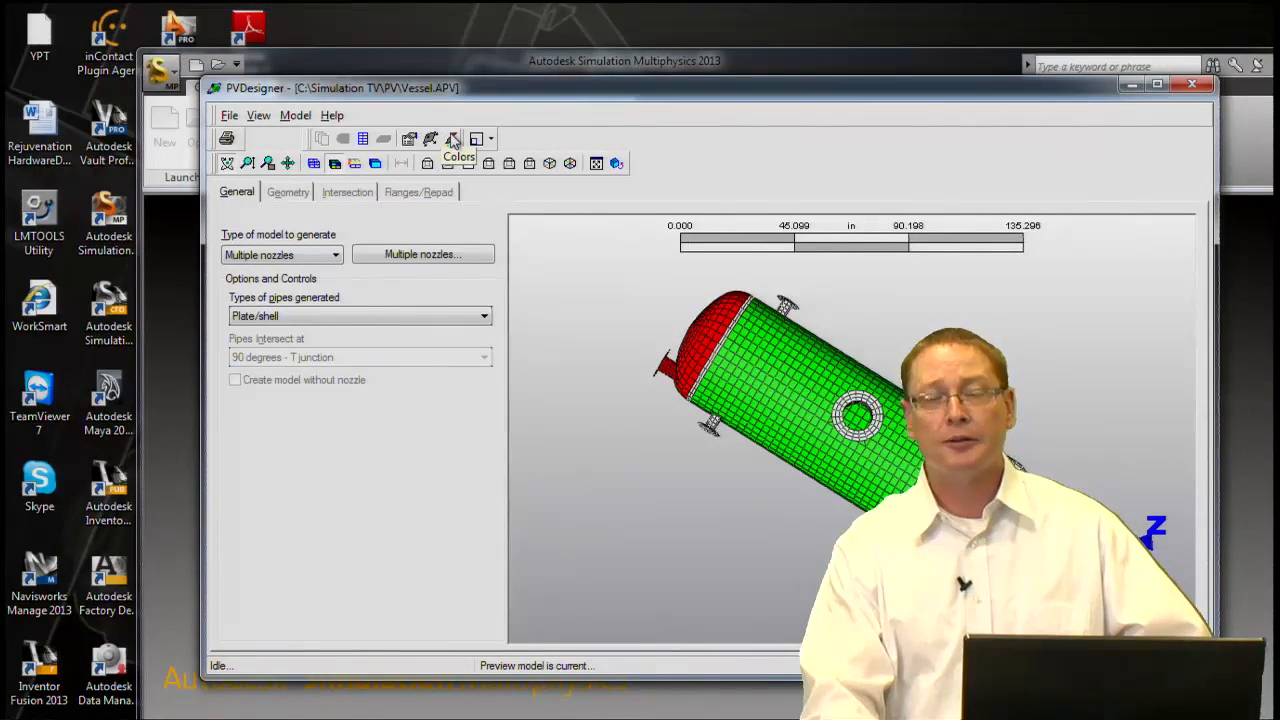
click(230, 117)
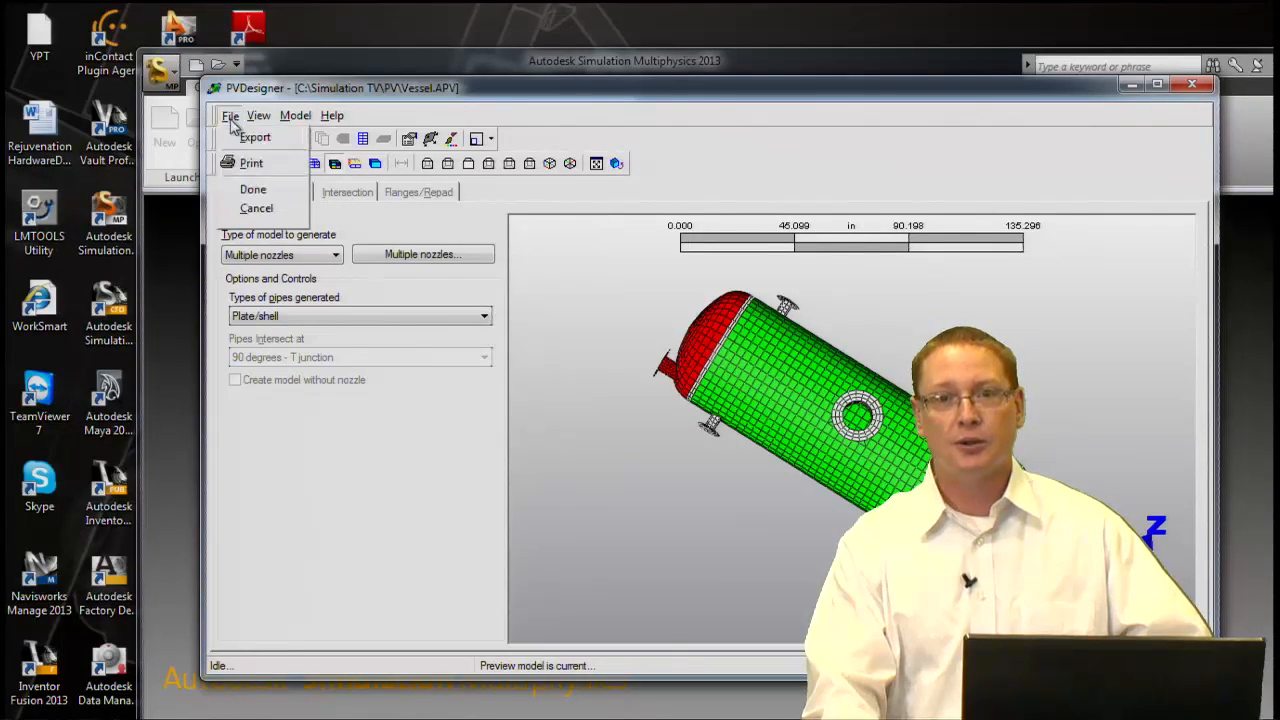
click(251, 192)
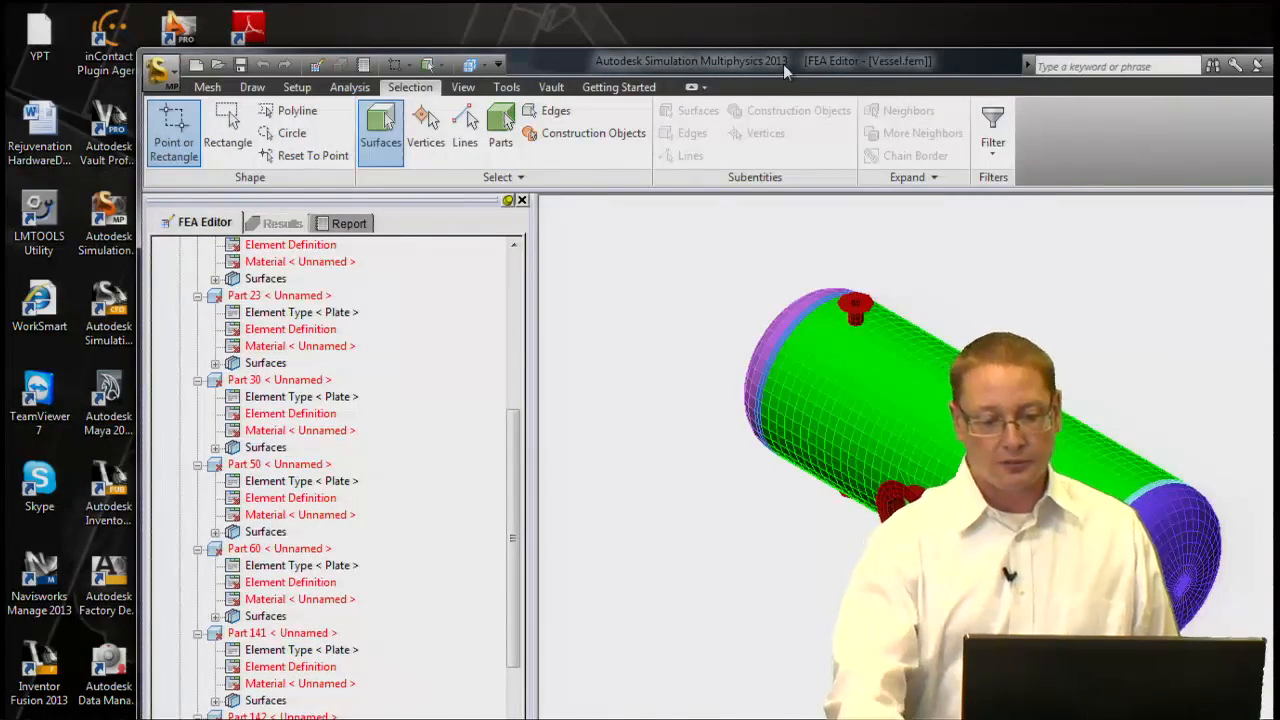
Maximize the window and examine which vessel regions Part 1, Part 20 and Part 23 represent
drag(770, 63, 668, 20)
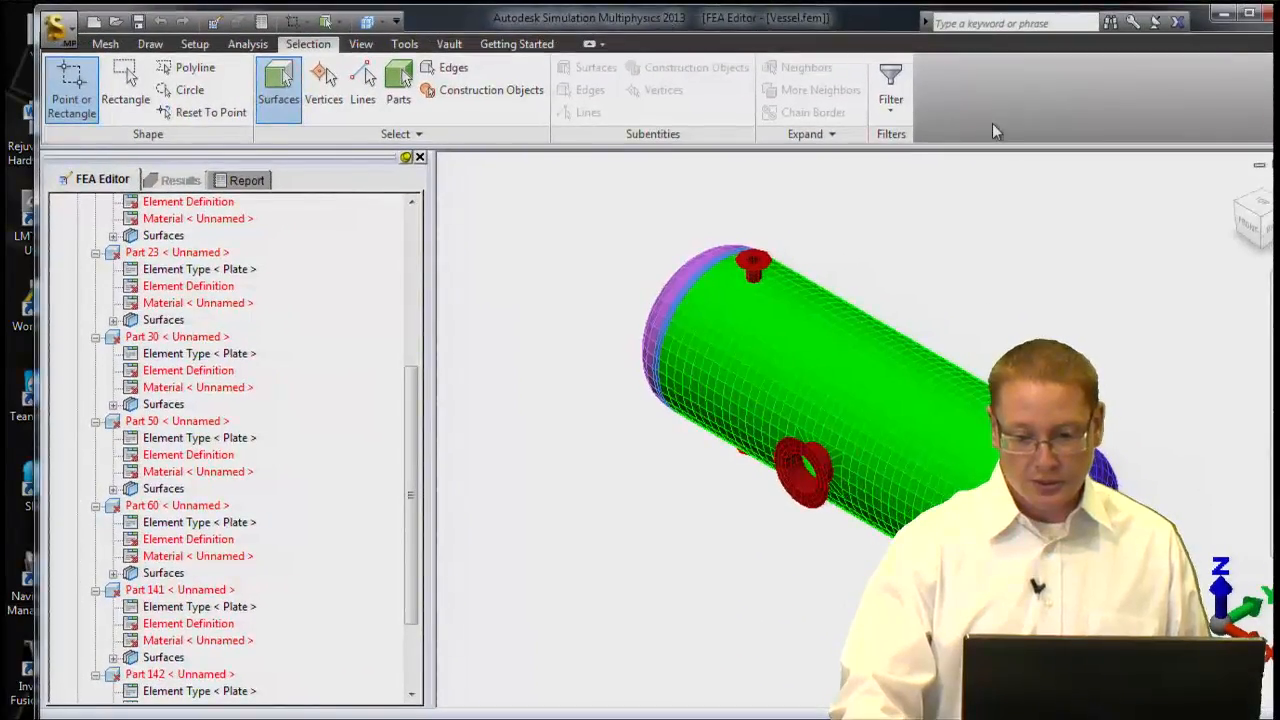
click(1248, 14)
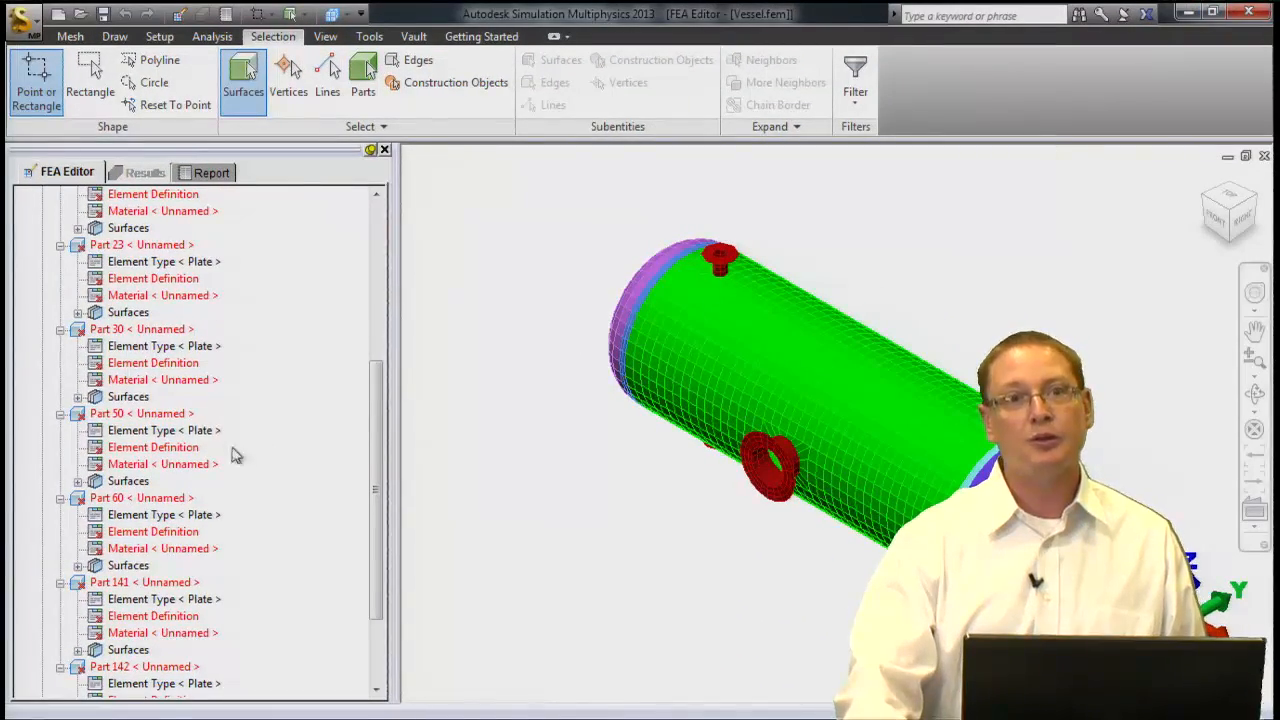
drag(380, 448, 394, 237)
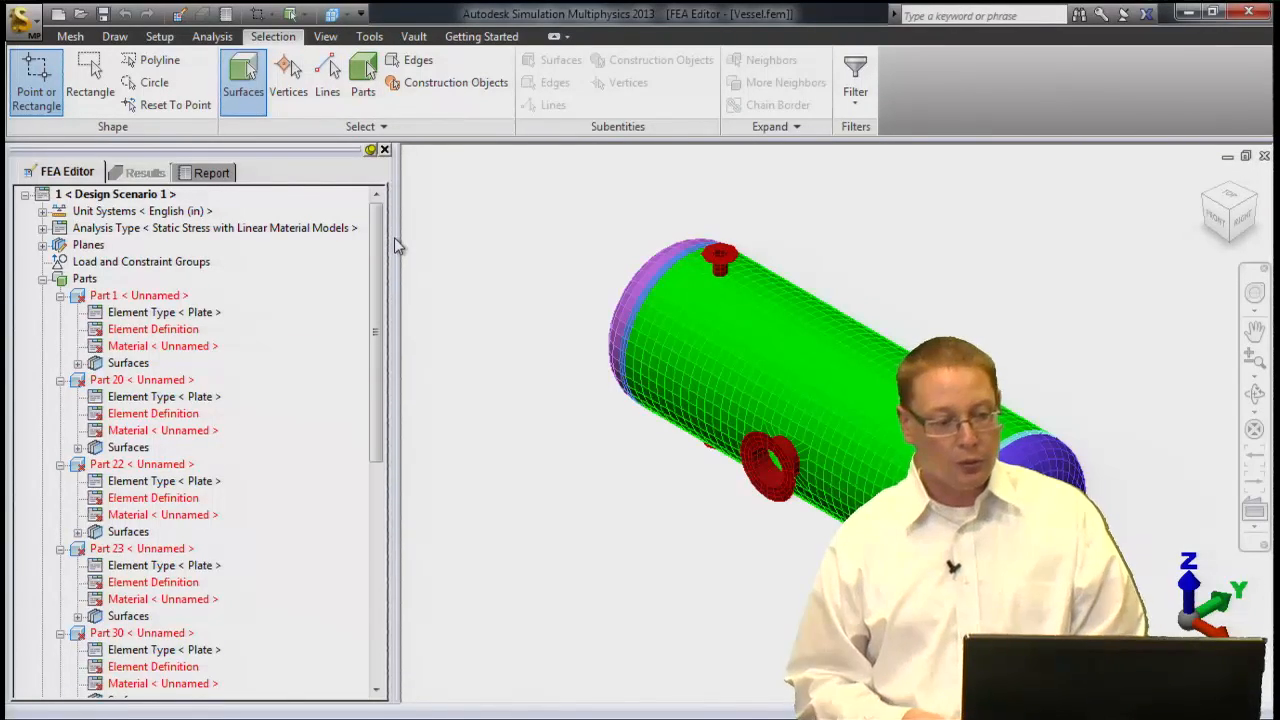
click(146, 296)
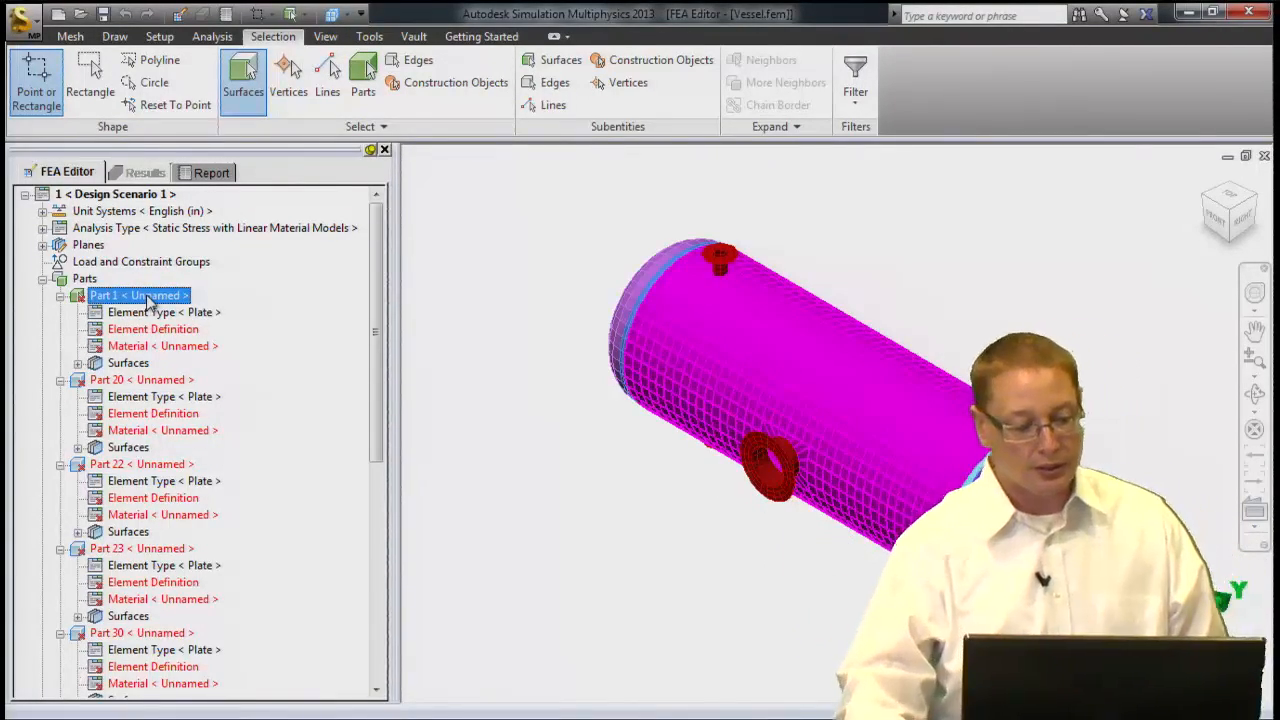
click(150, 381)
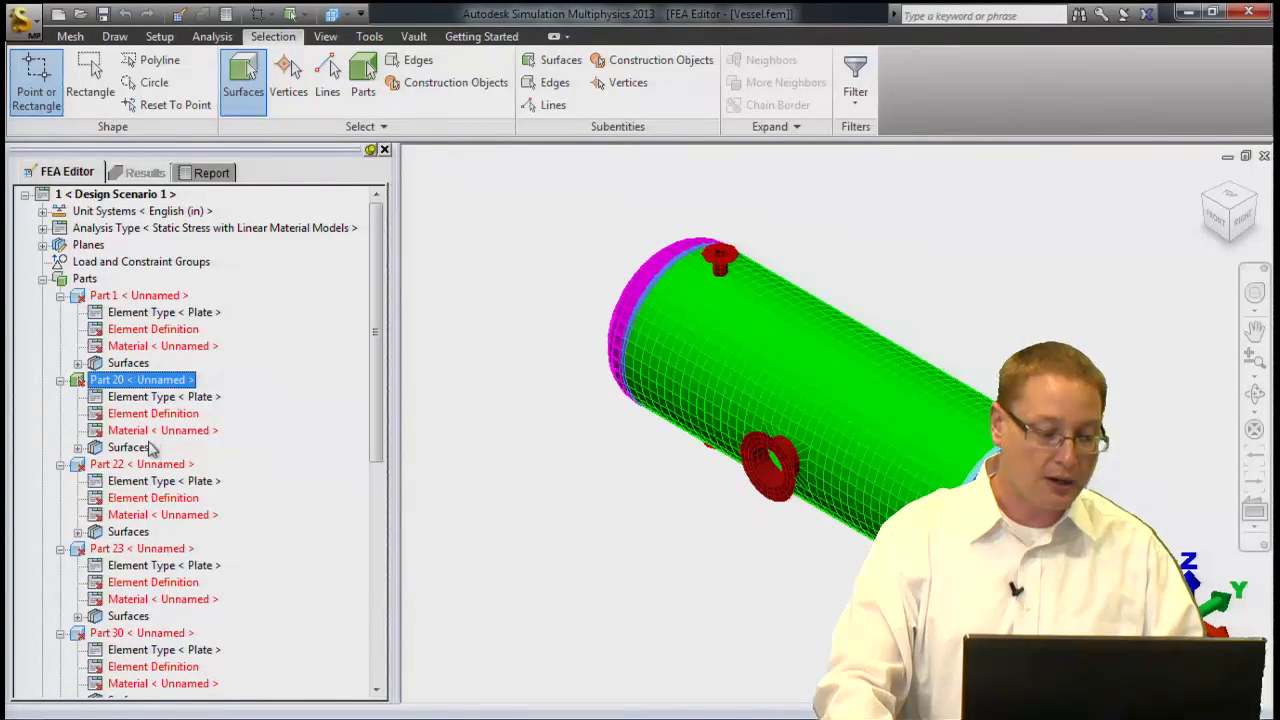
click(146, 552)
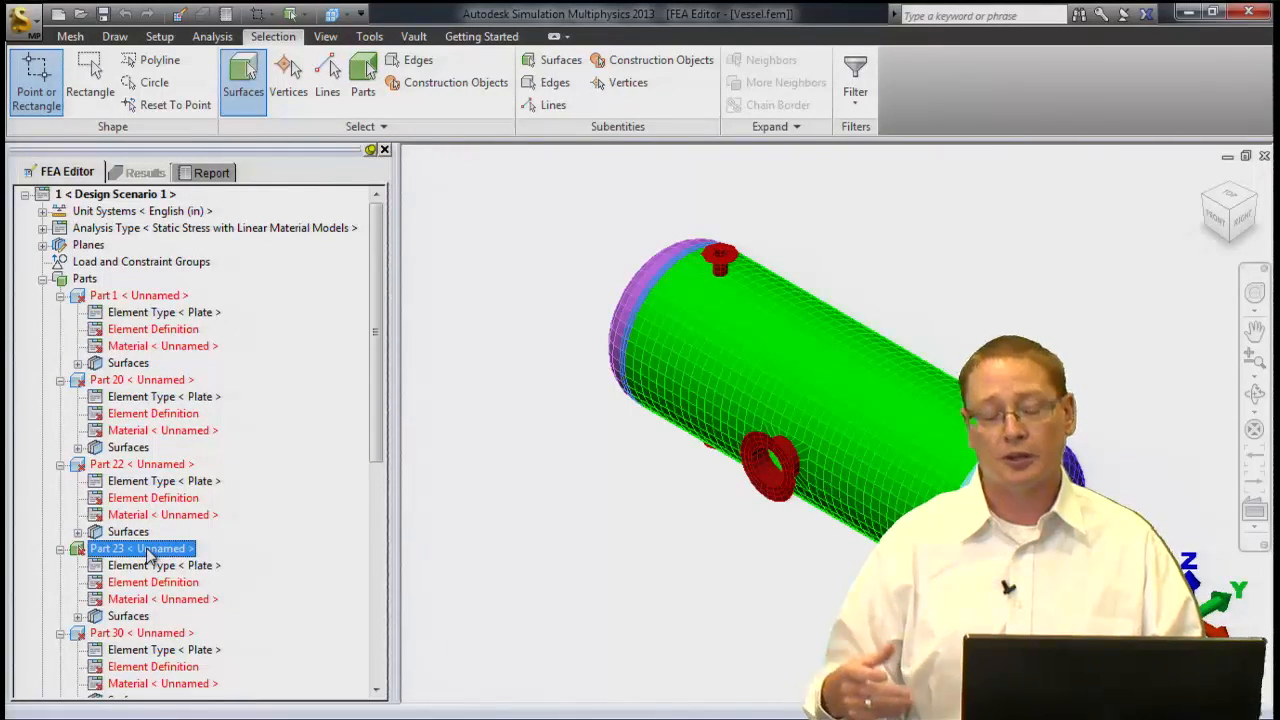
Set the plate element thickness of all vessel parts, Part 1 through Part 142, to 0.75 in
click(84, 280)
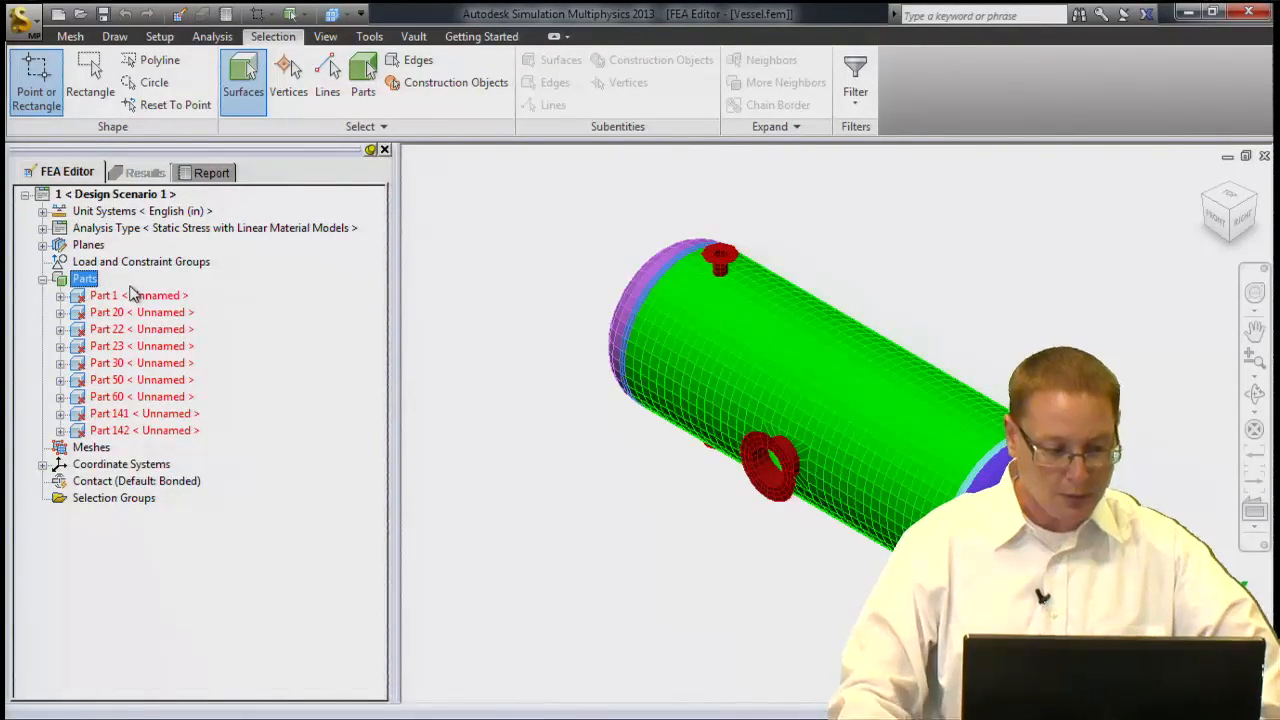
click(133, 298)
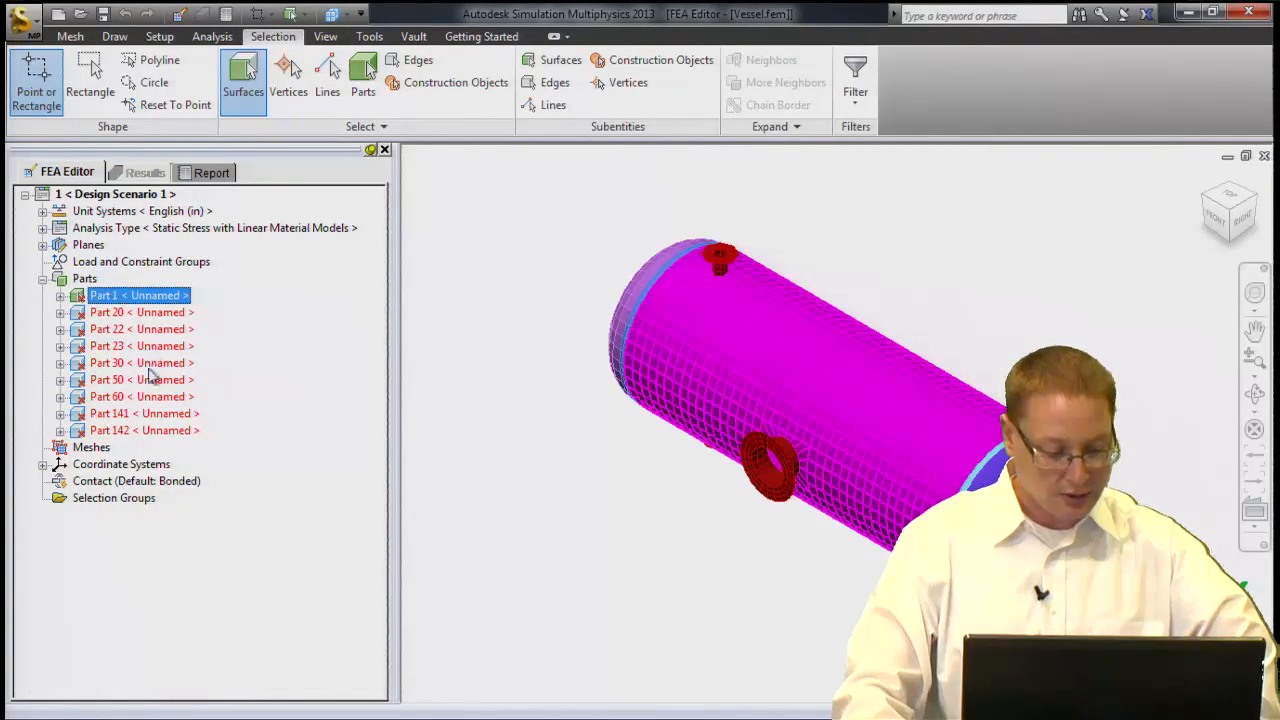
shift+click(145, 432)
right_click(146, 432)
mouse_move(268, 430)
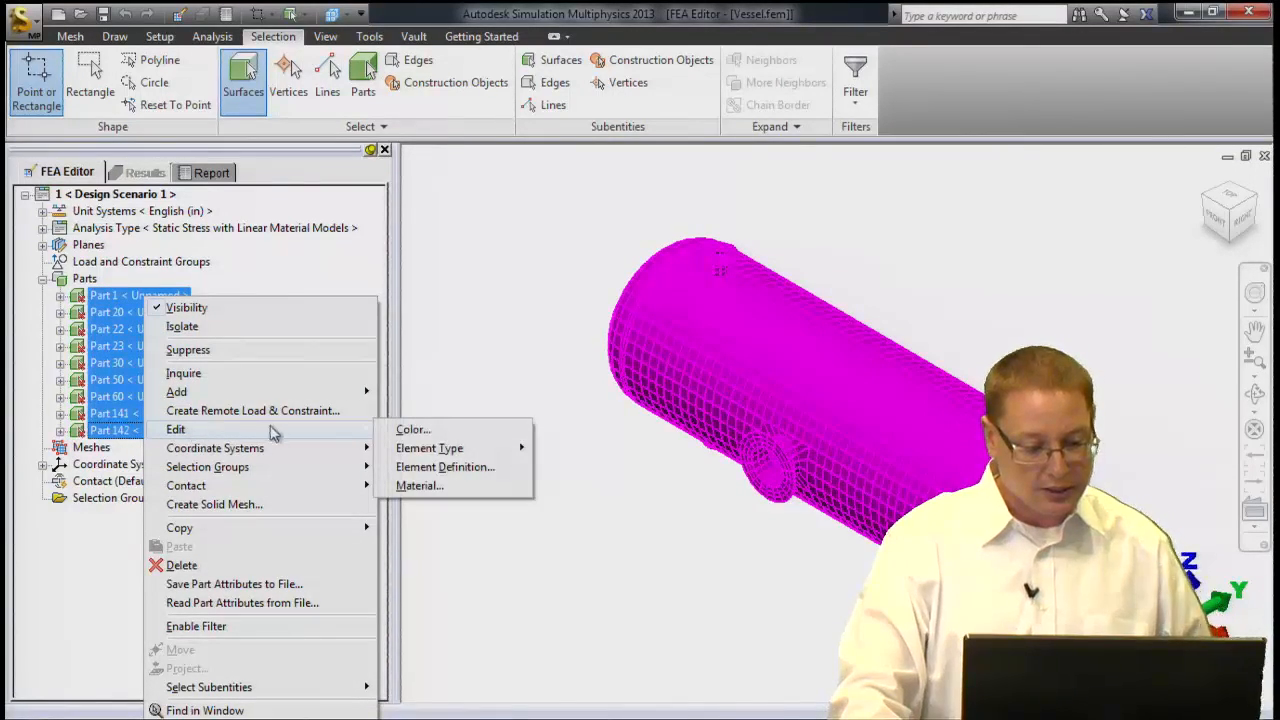
click(424, 467)
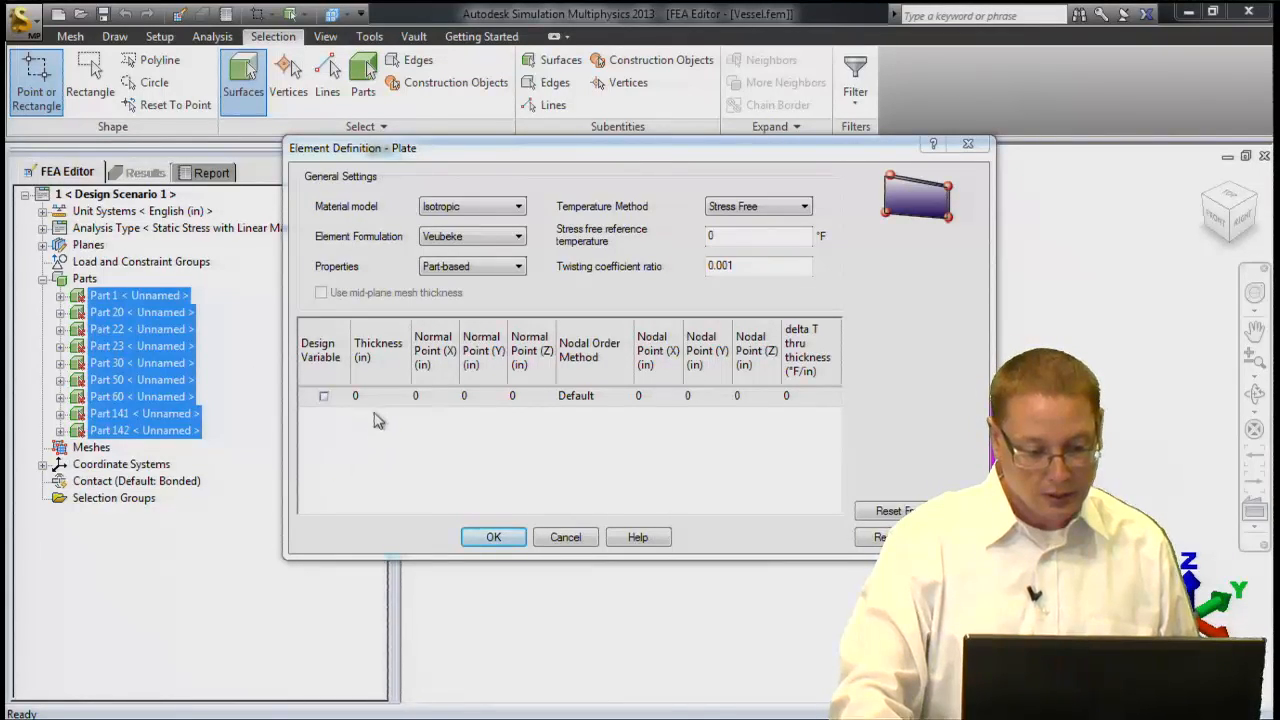
click(380, 396)
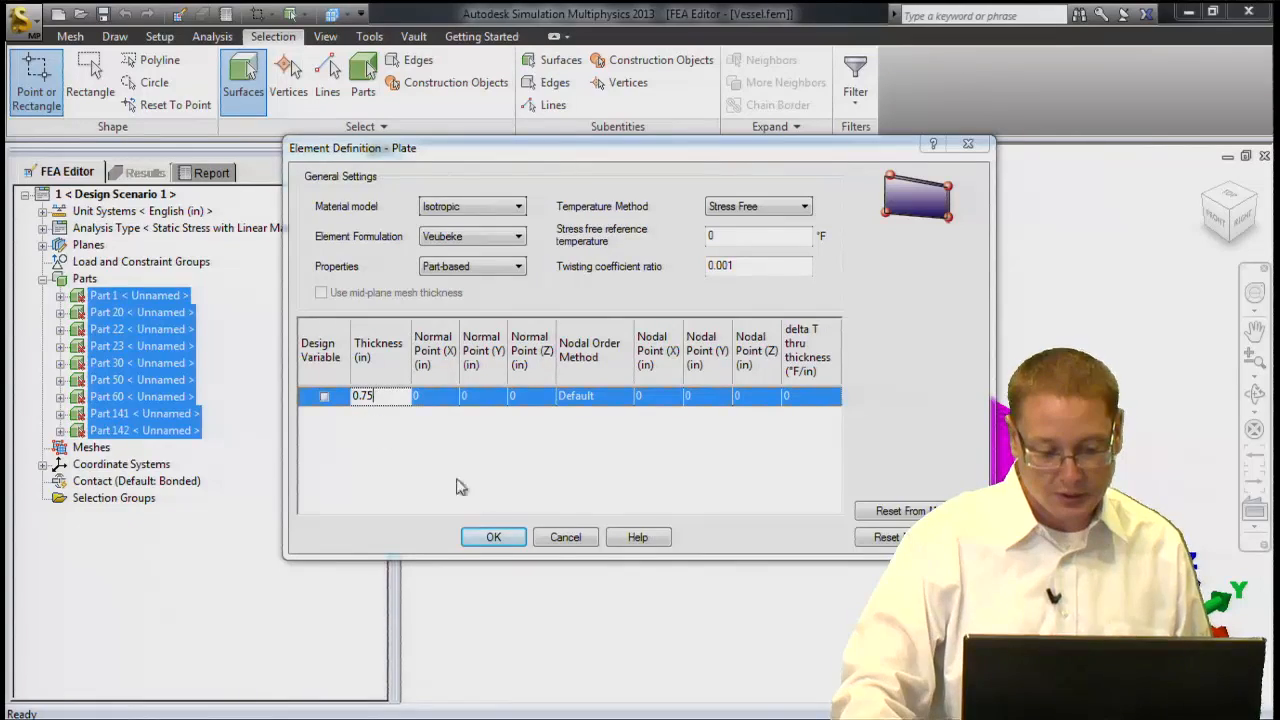
click(493, 539)
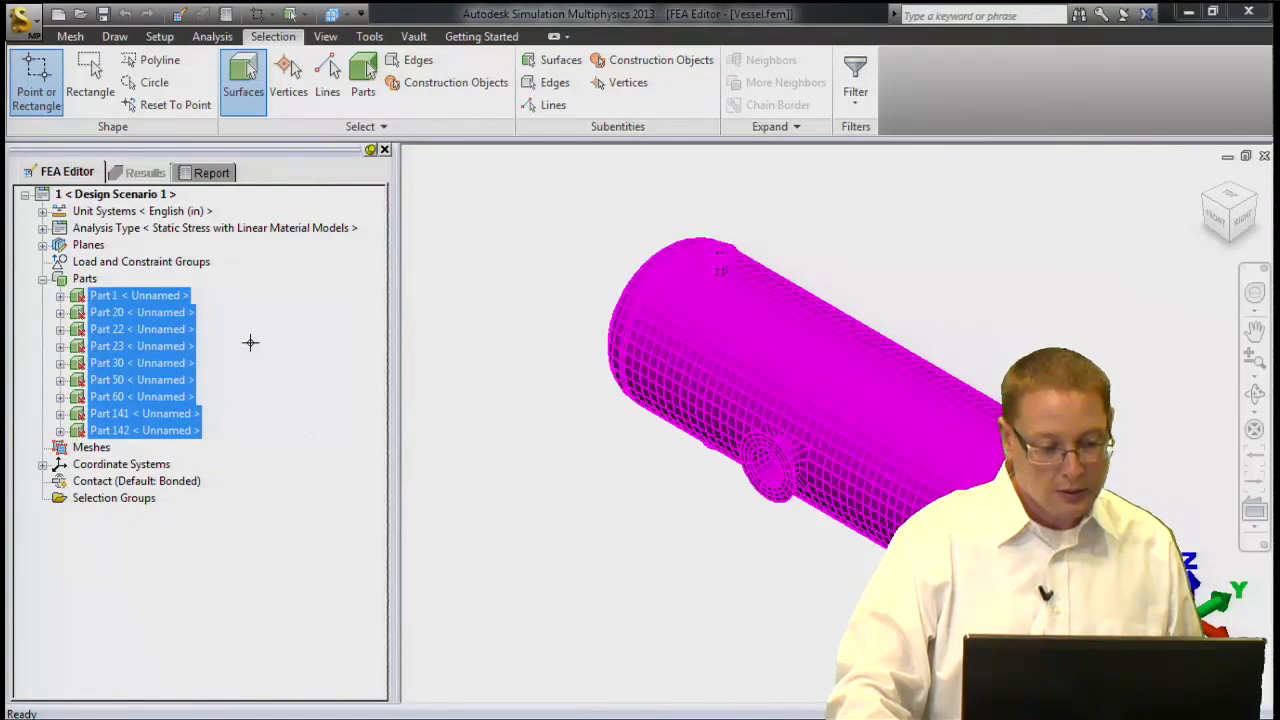
Assign the material Steel (ASTM - A514) from the Autodesk Simulation Material Library to all selected vessel parts
right_click(150, 295)
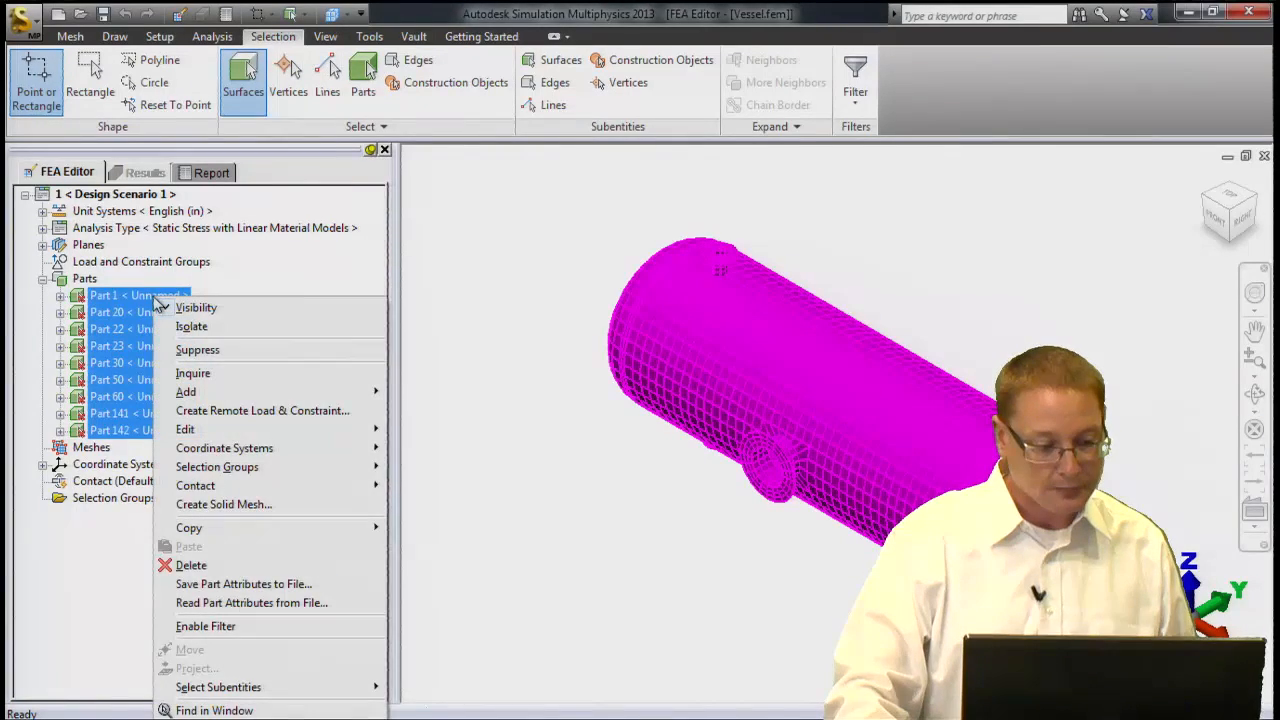
mouse_move(292, 435)
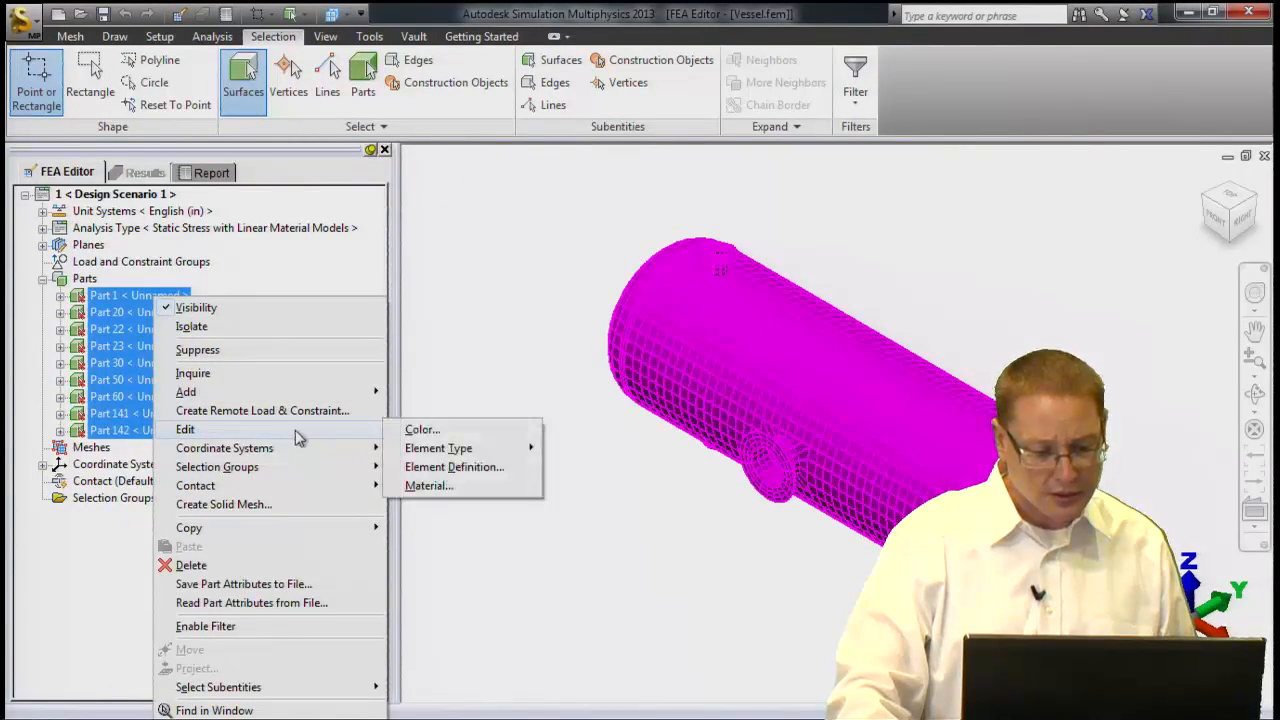
click(428, 486)
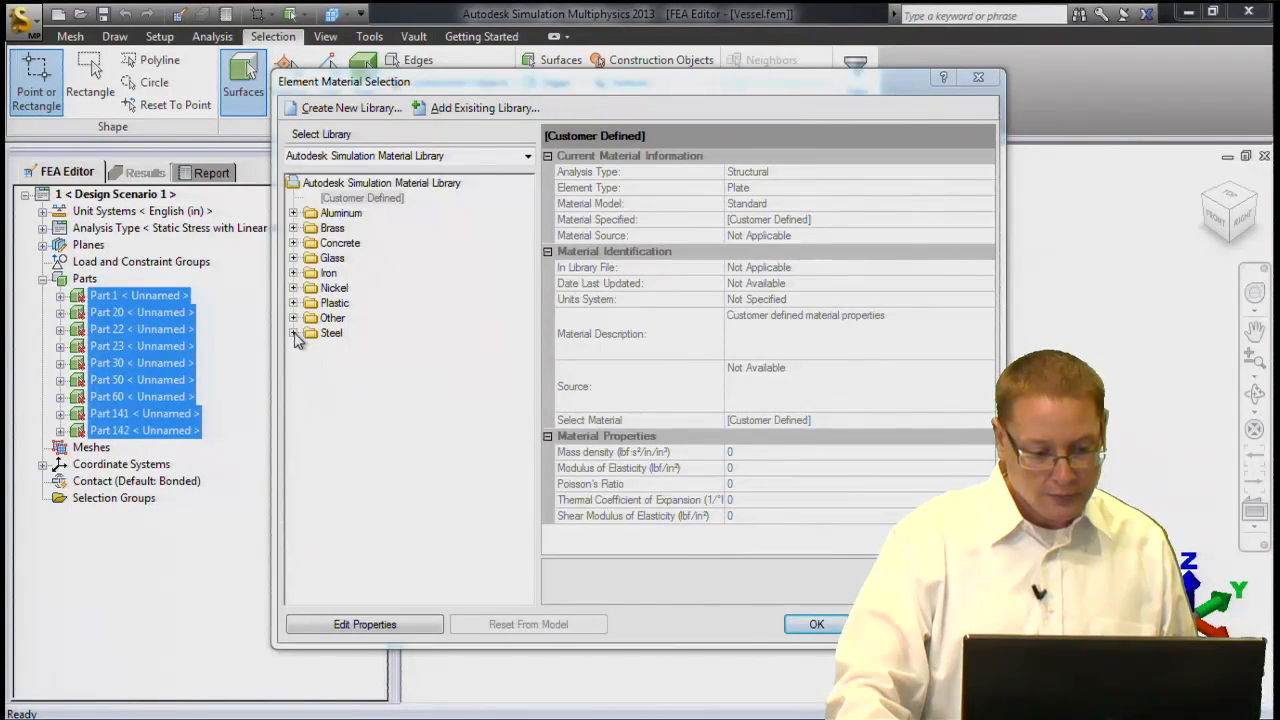
click(293, 332)
click(311, 363)
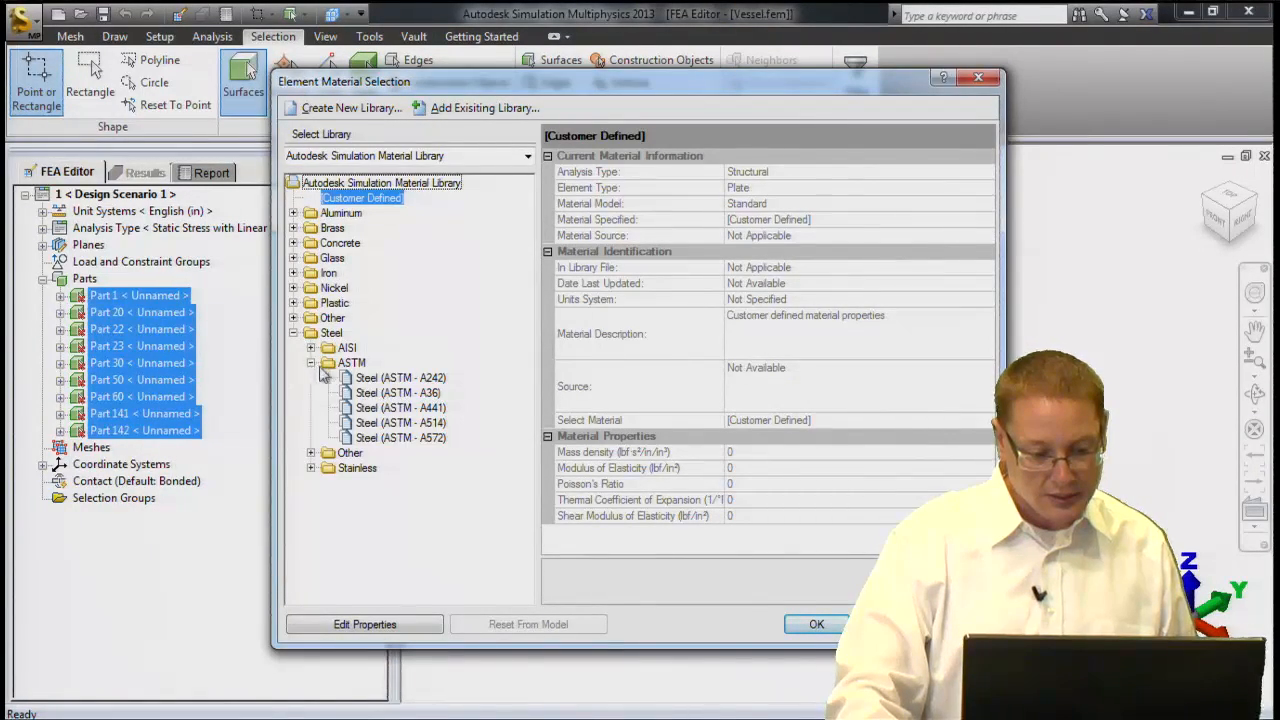
click(390, 423)
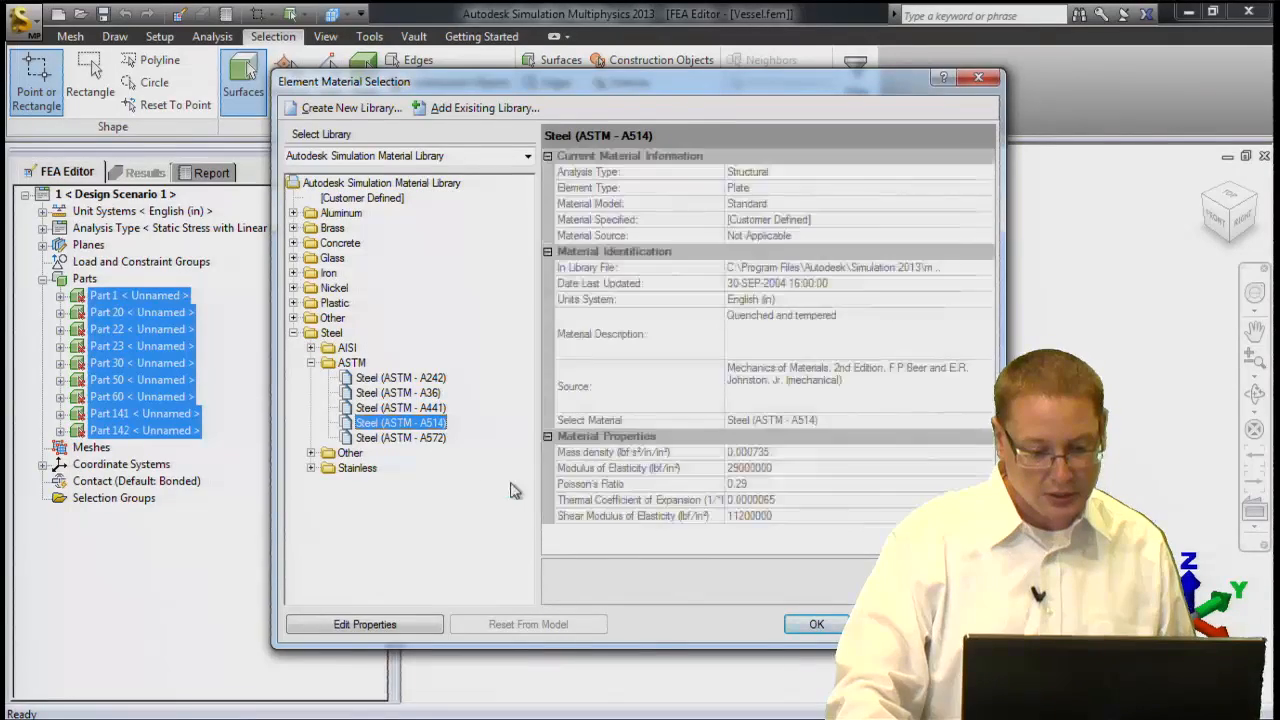
click(818, 624)
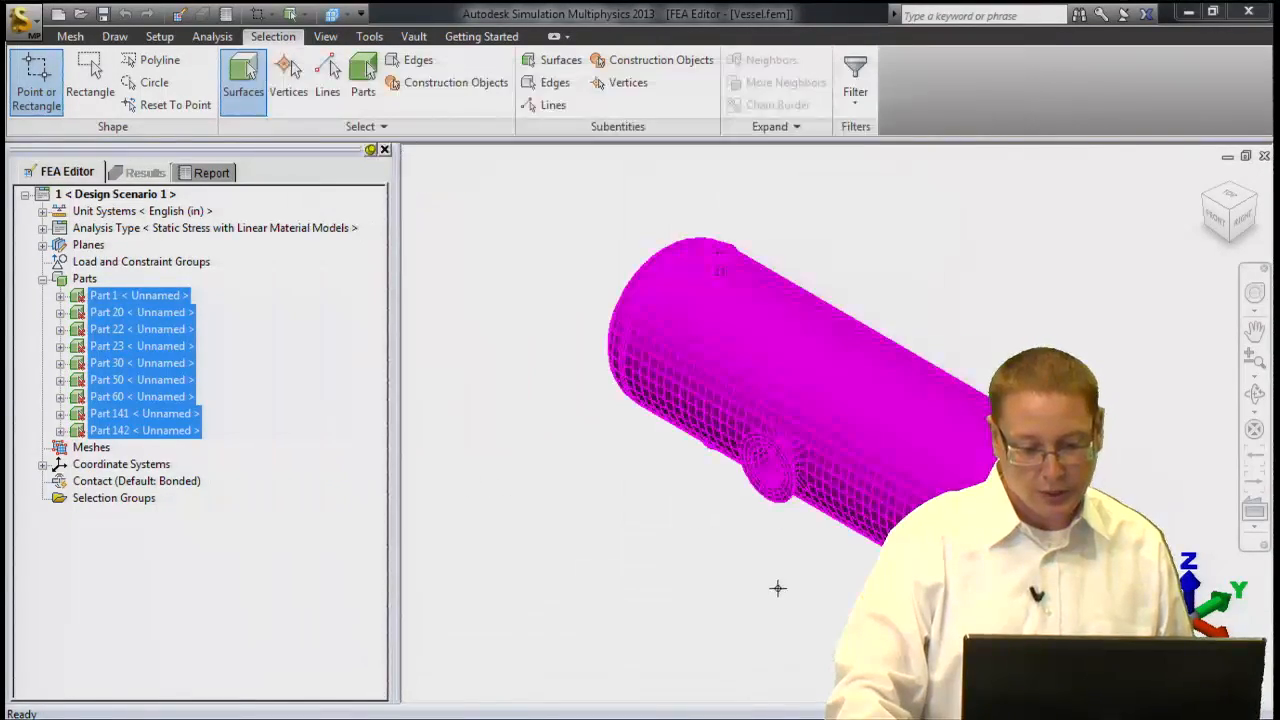
View the vessel from the bottom and measure the distance between two adjacent mesh vertices on the cylinder
click(1220, 228)
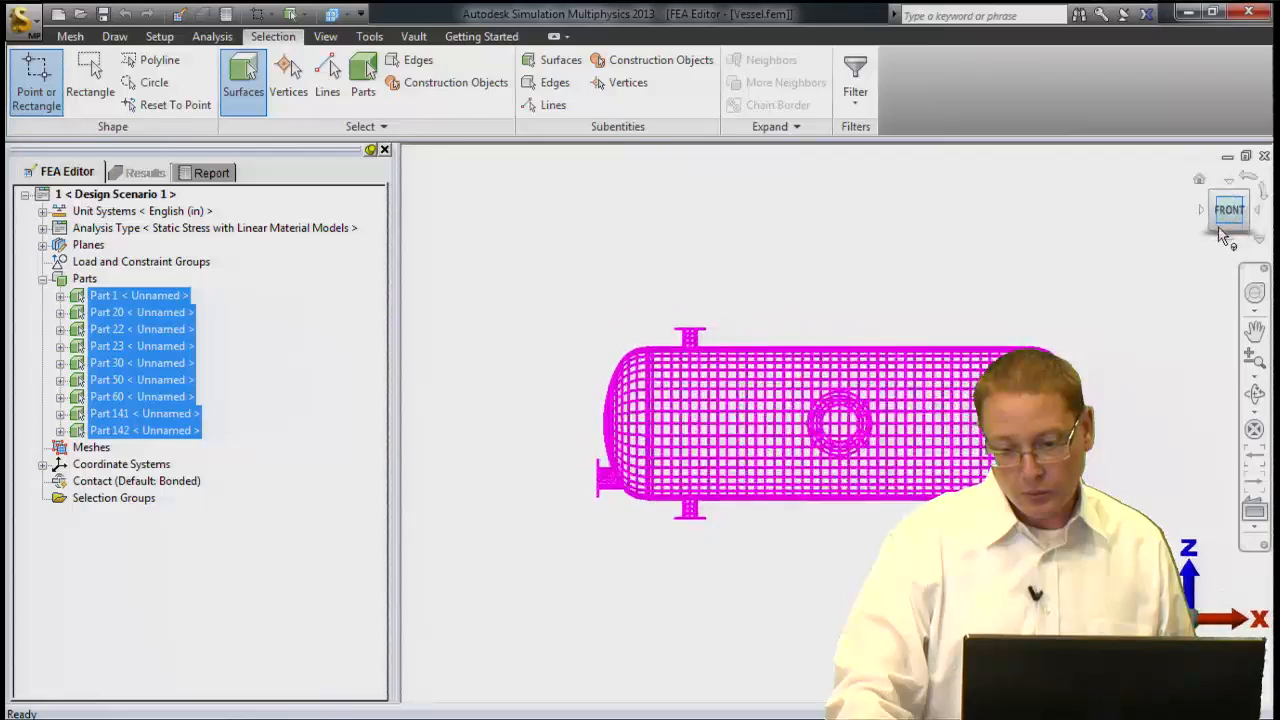
click(1230, 240)
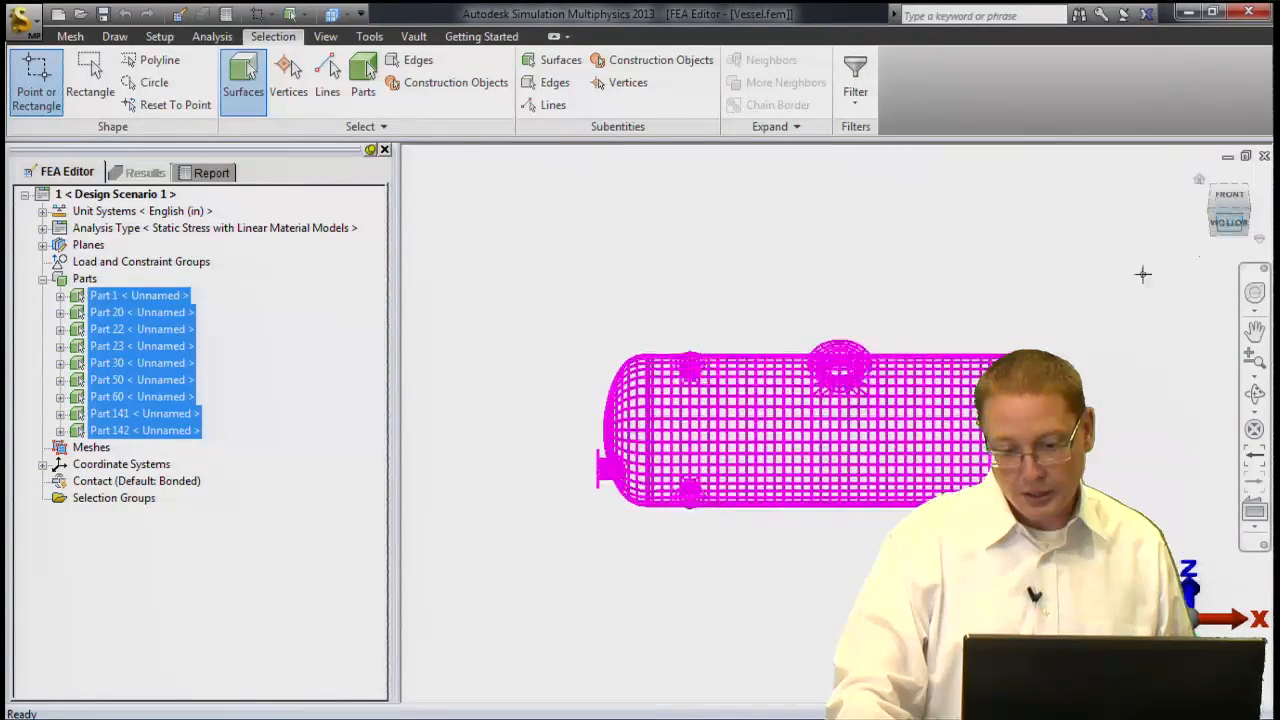
click(804, 233)
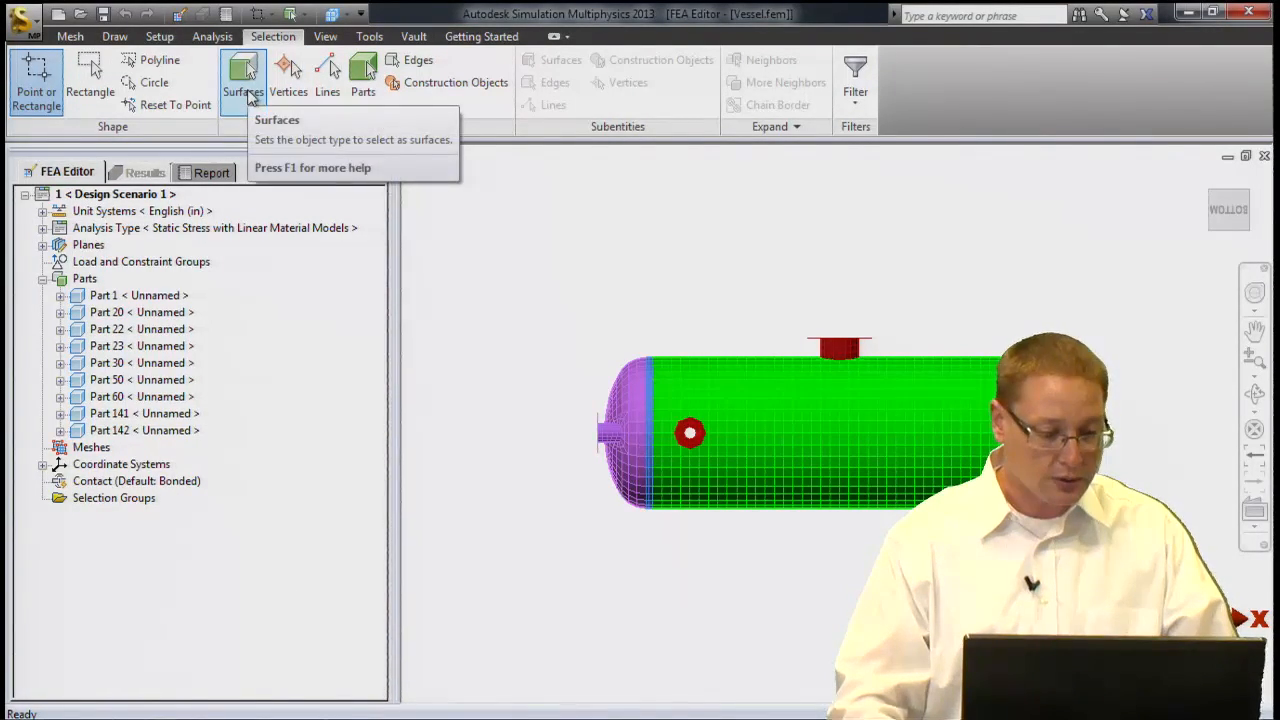
click(286, 90)
scroll(688, 488, up, 3)
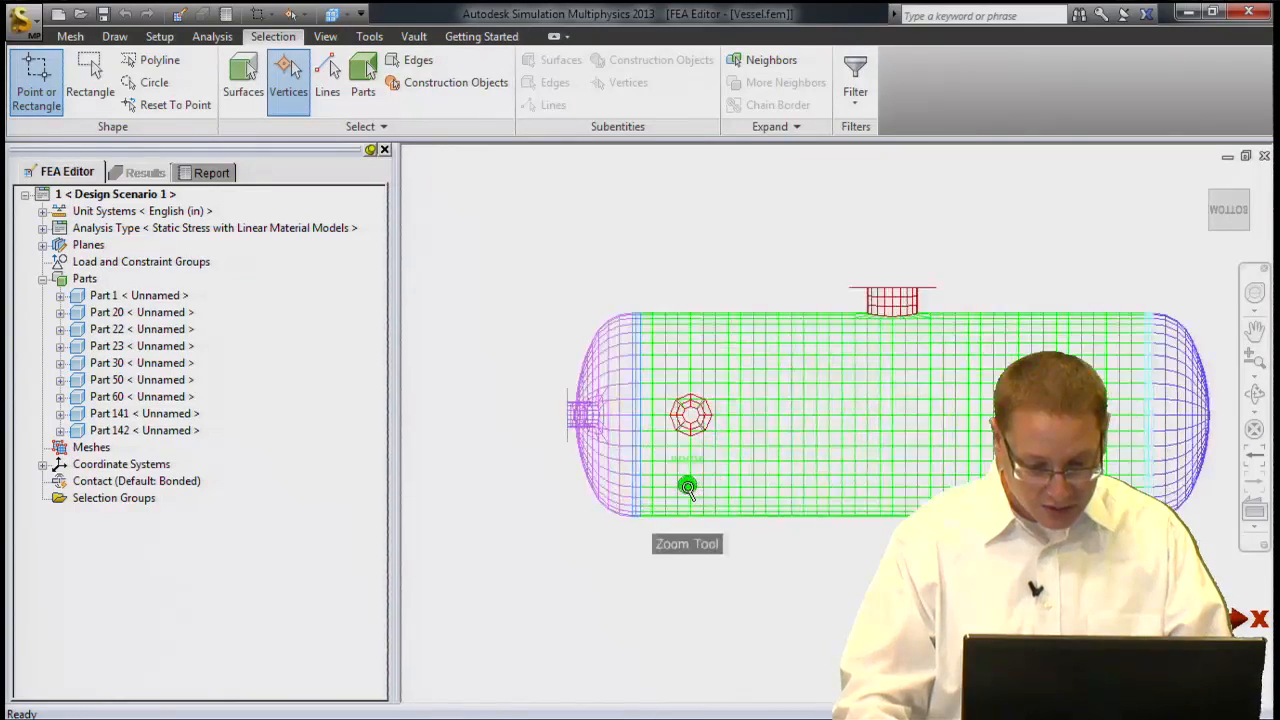
click(690, 489)
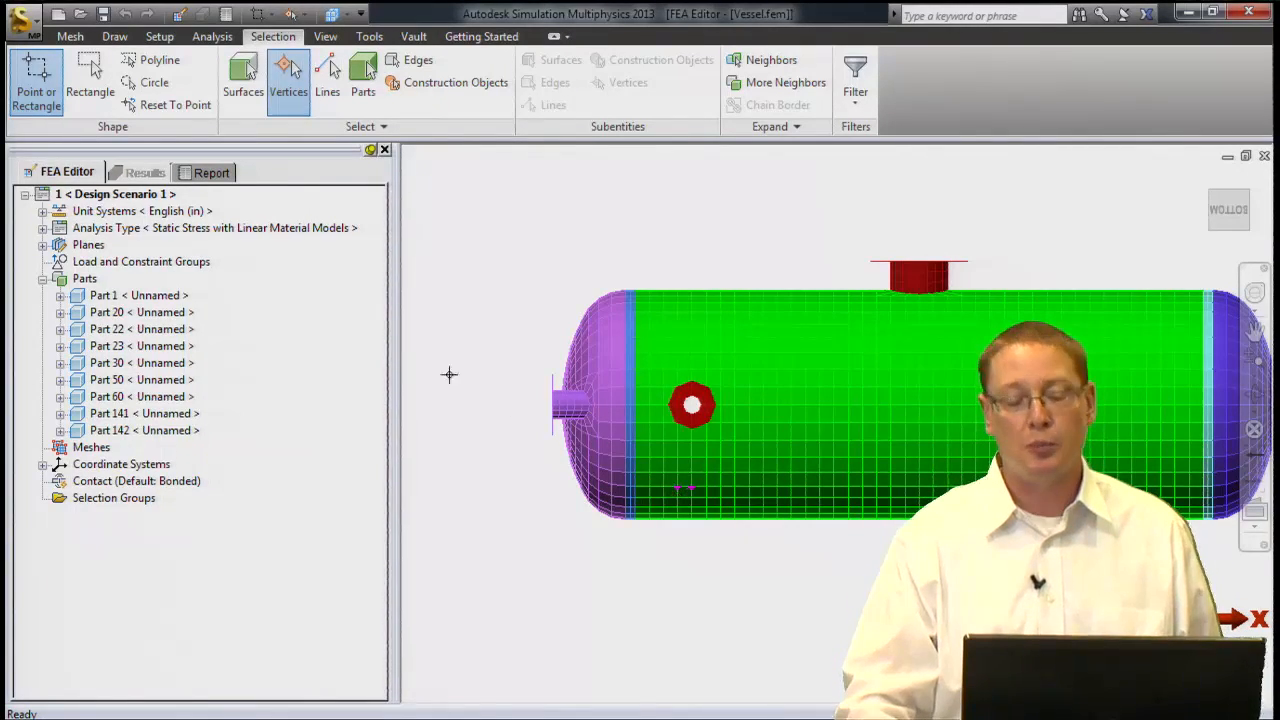
right_click(461, 305)
click(500, 354)
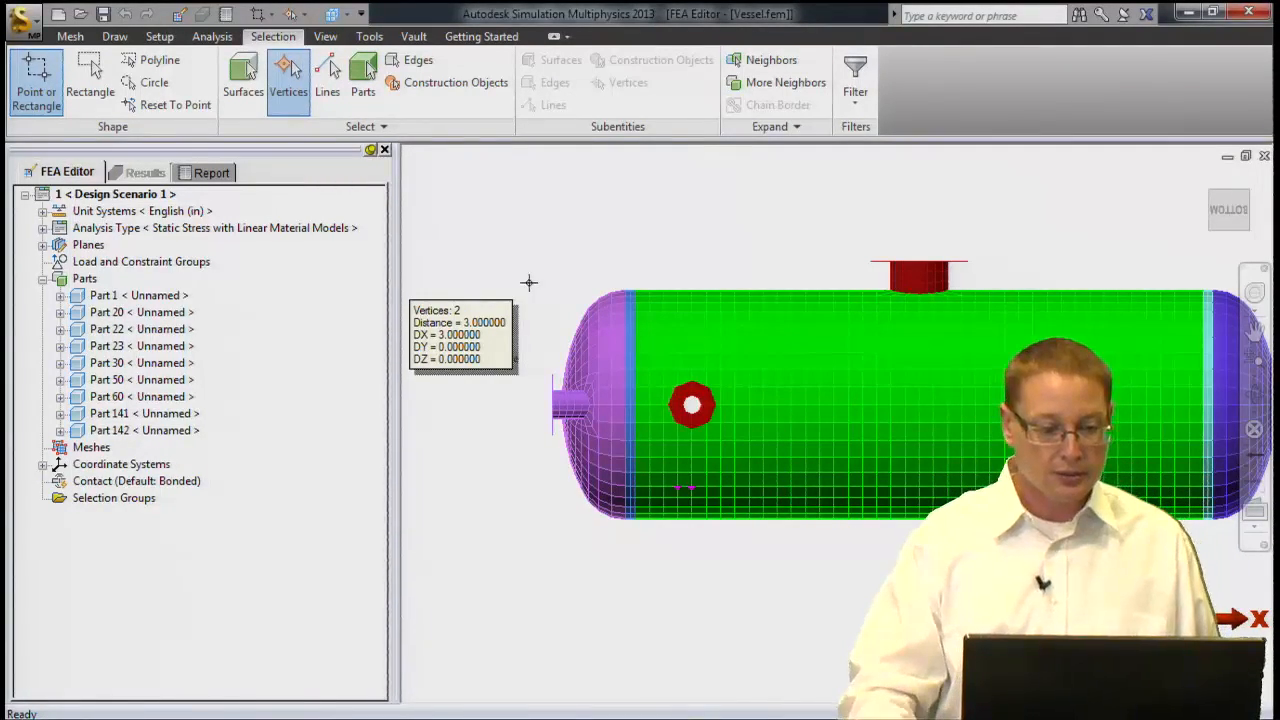
In the front view, apply Fixed nodal general constraints to a two-column band of vertices on the lower cylinder near the negative-side head
click(108, 90)
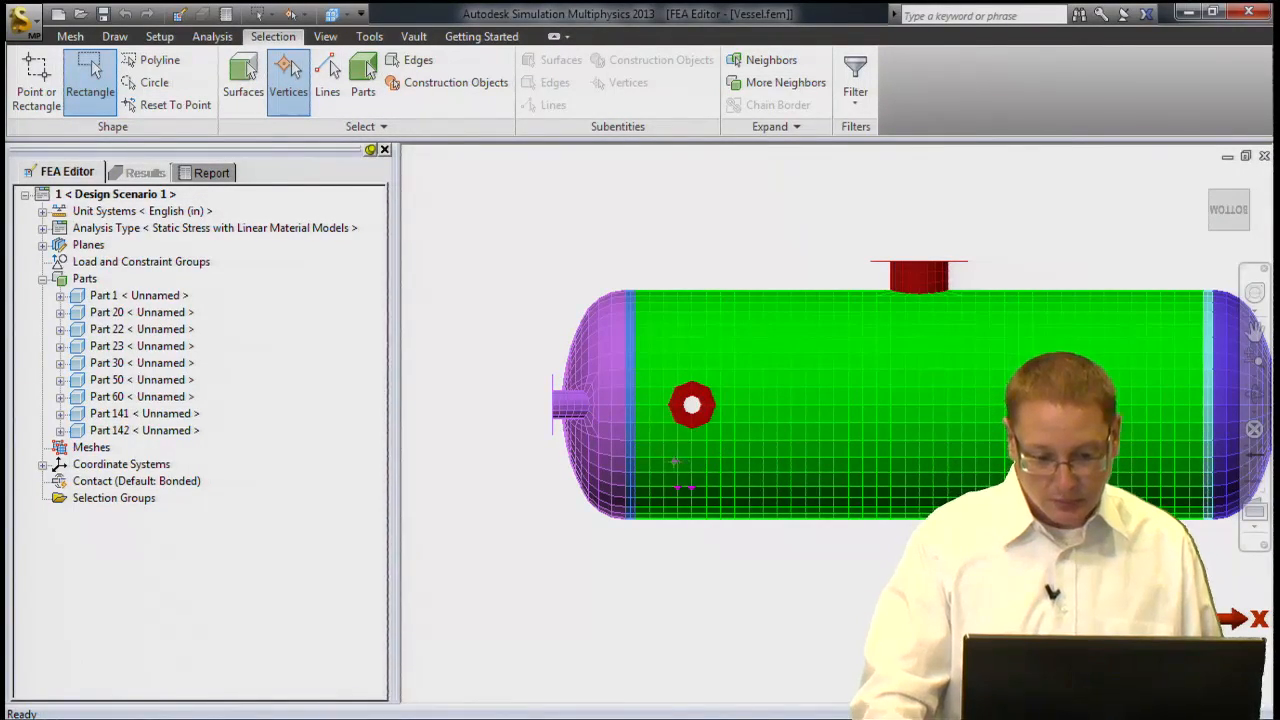
click(1238, 192)
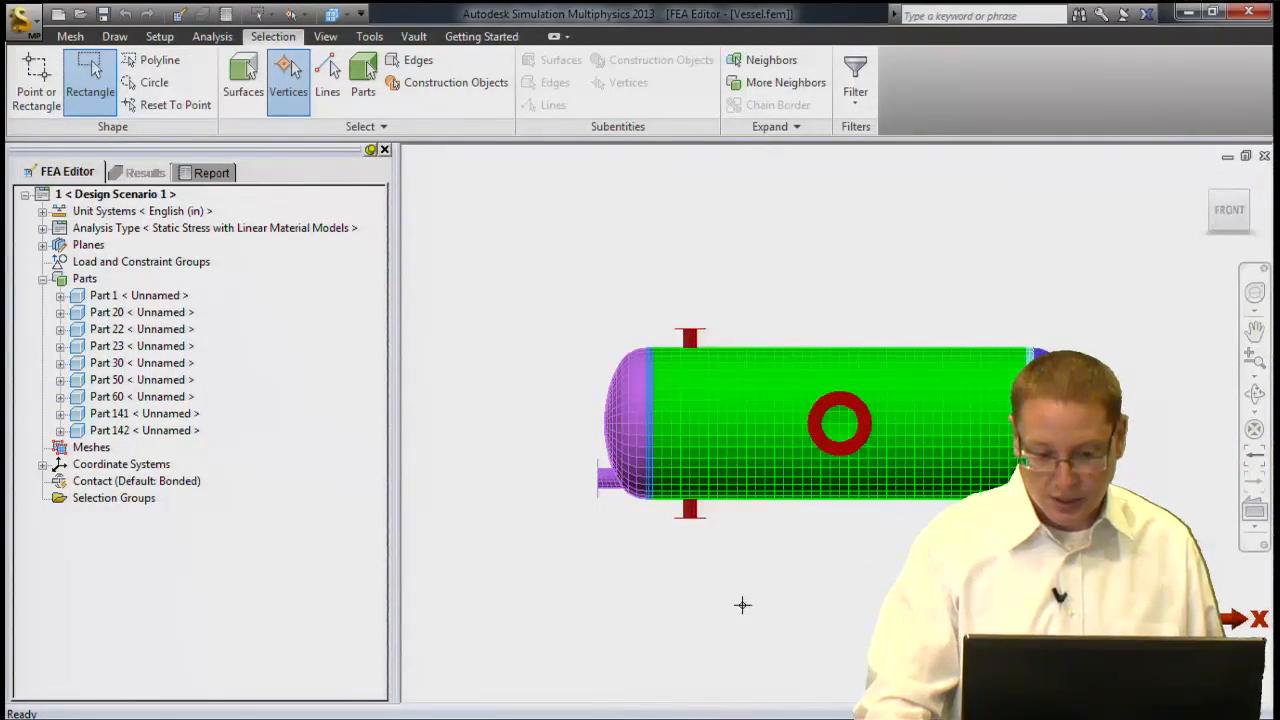
scroll(841, 495, up, 3)
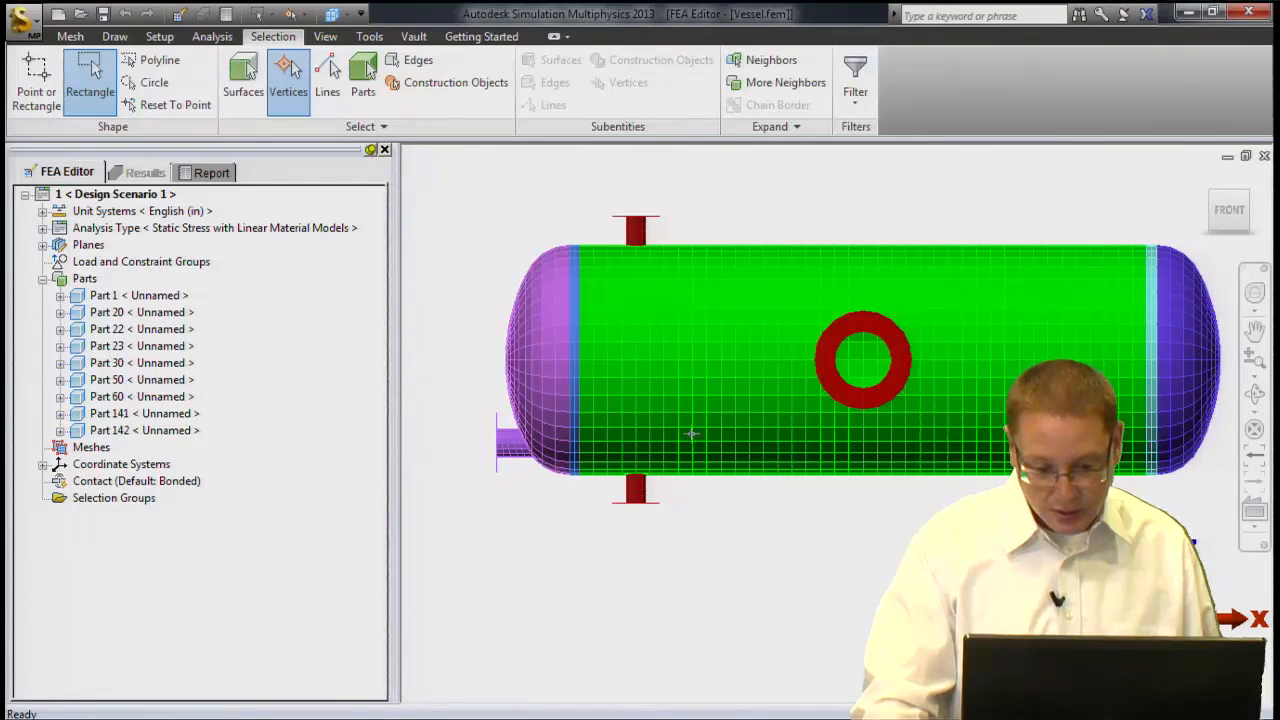
drag(690, 425, 714, 517)
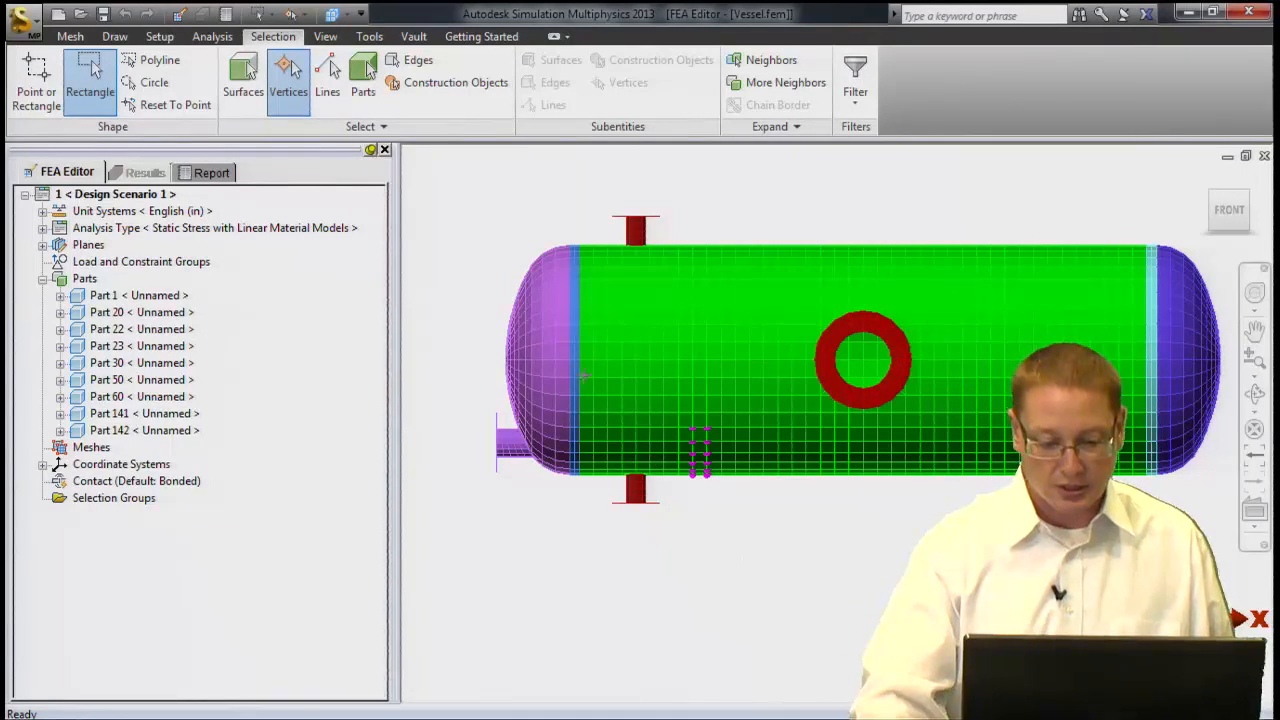
right_click(467, 265)
mouse_move(567, 335)
click(748, 340)
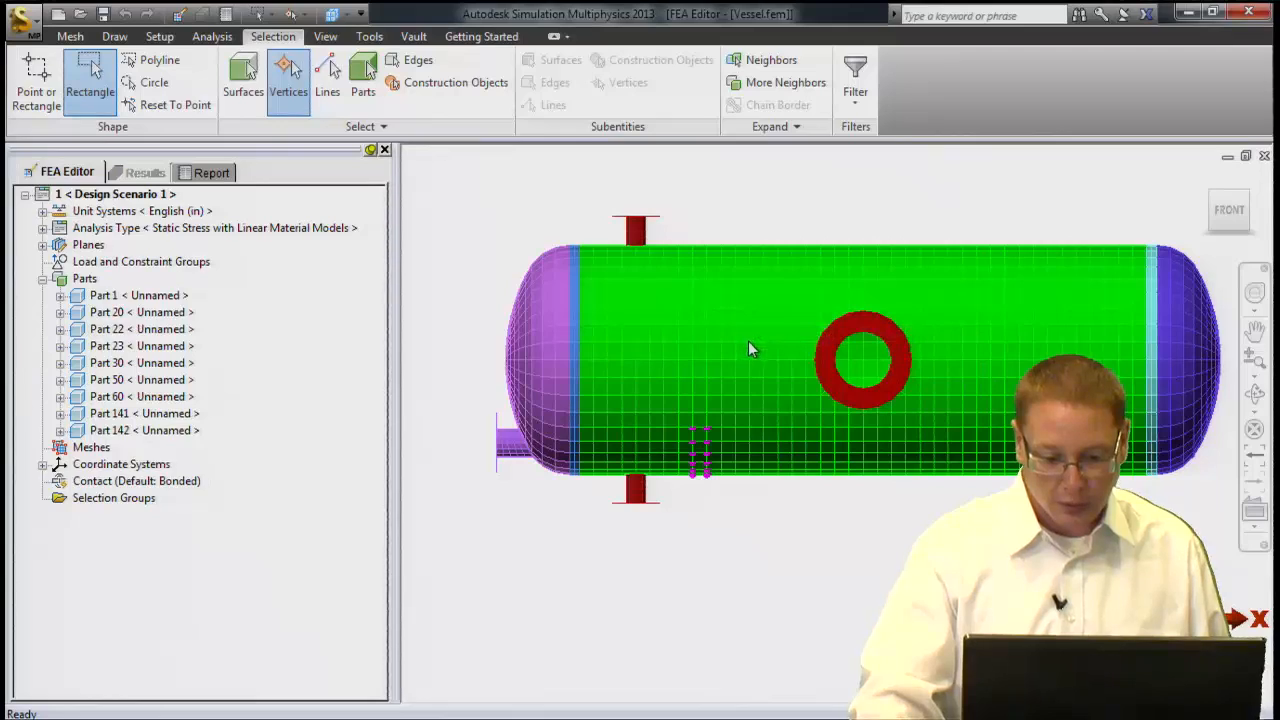
drag(265, 36, 550, 190)
click(478, 245)
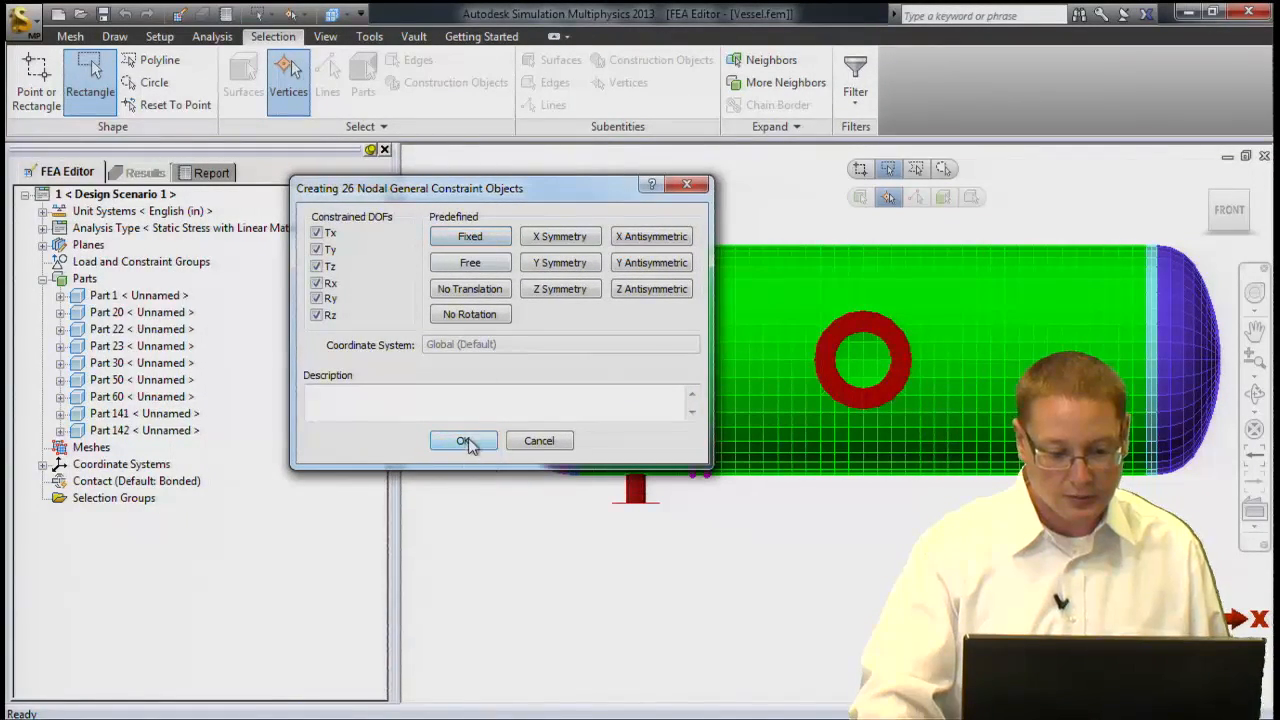
click(463, 440)
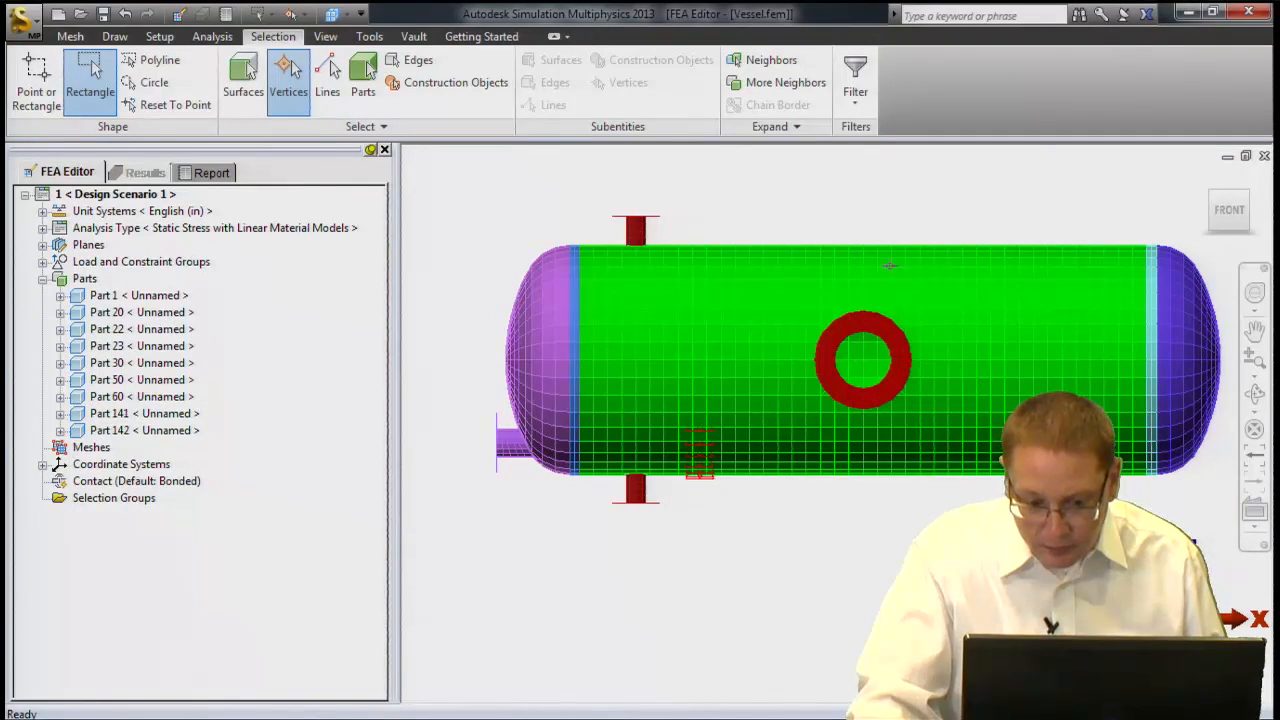
Apply Fixed nodal general constraints to the second group of 26 vertices on the vessel
right_click(720, 180)
mouse_move(808, 256)
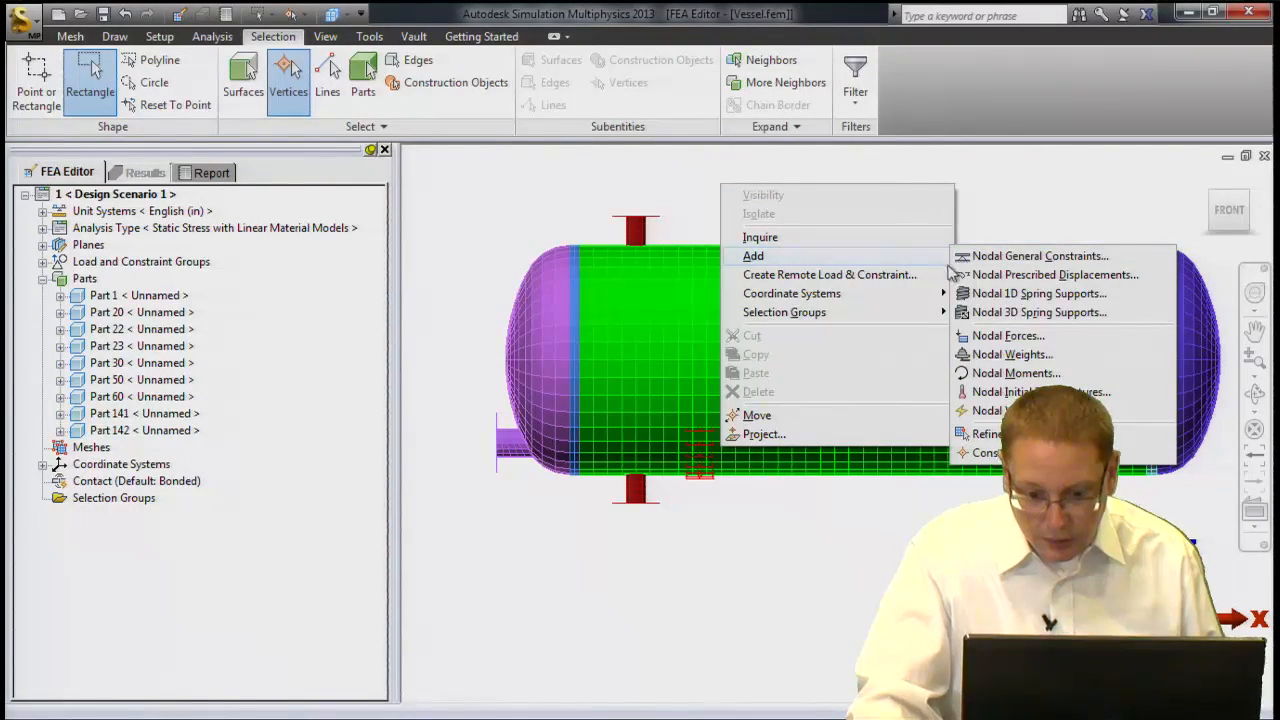
click(1030, 256)
click(470, 236)
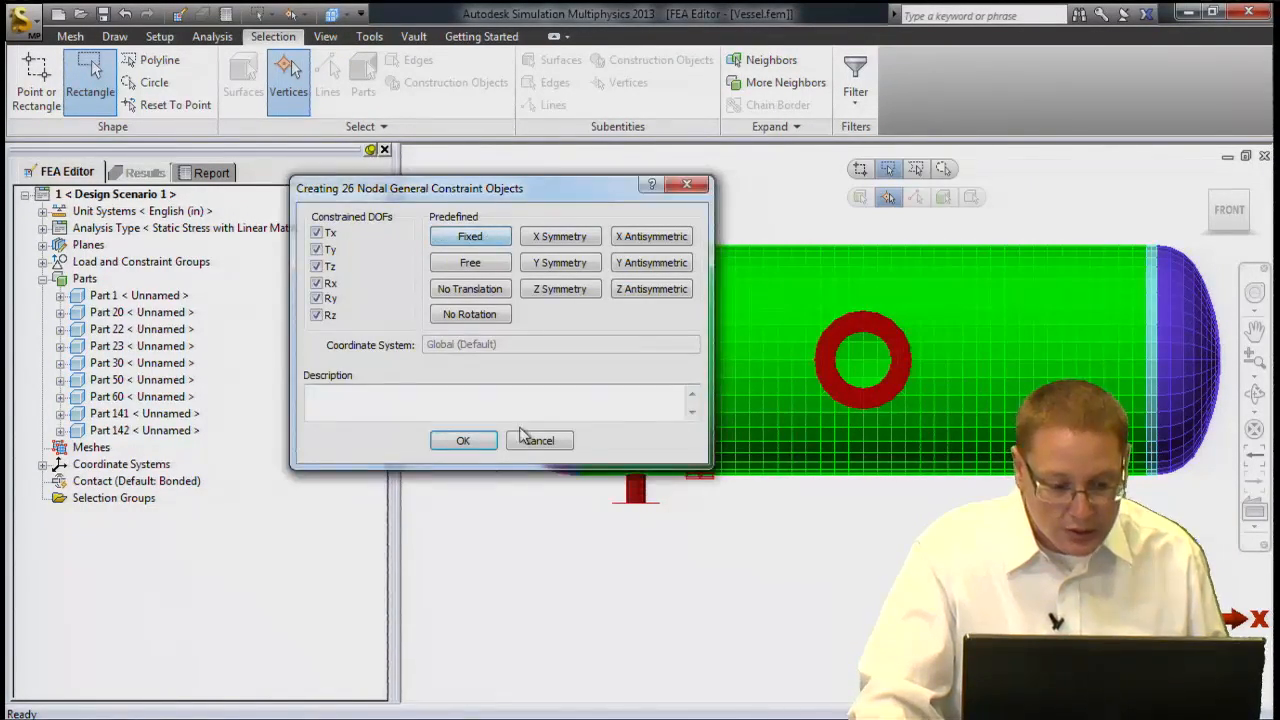
click(484, 440)
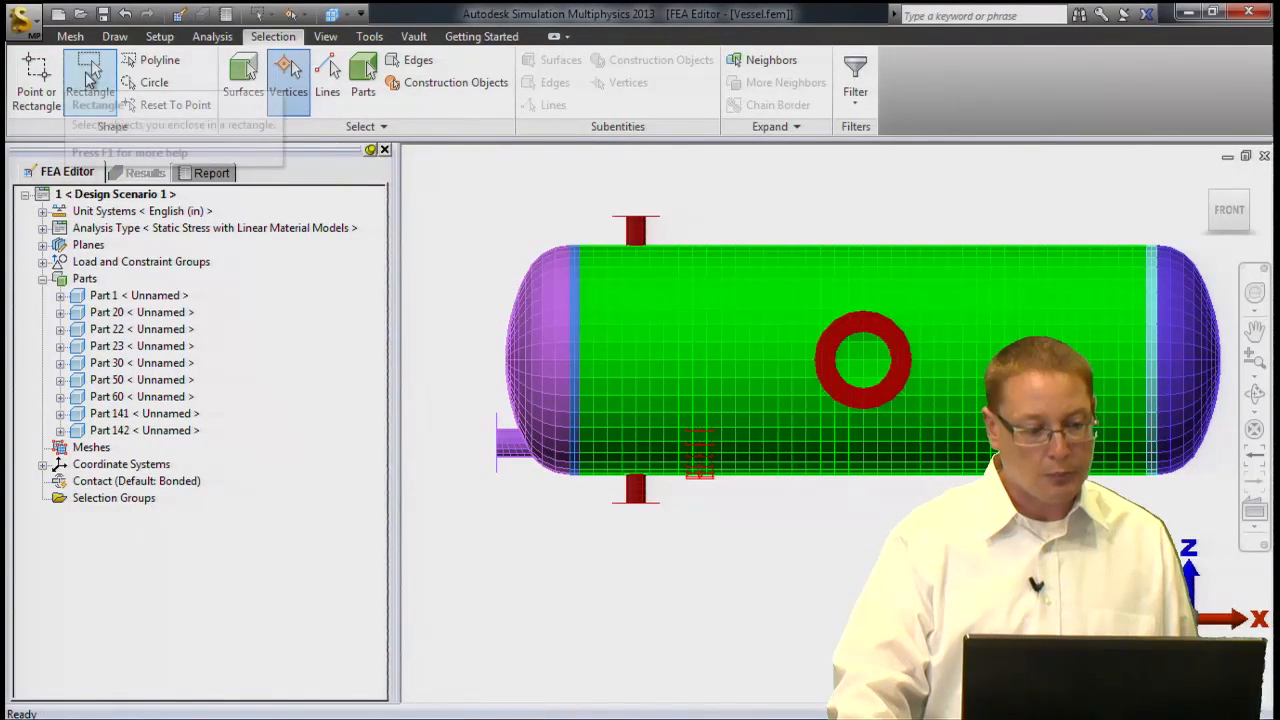
Apply a surface pressure of 250 psi to all 17 surfaces of the vessel, including the heads and nozzles
click(244, 92)
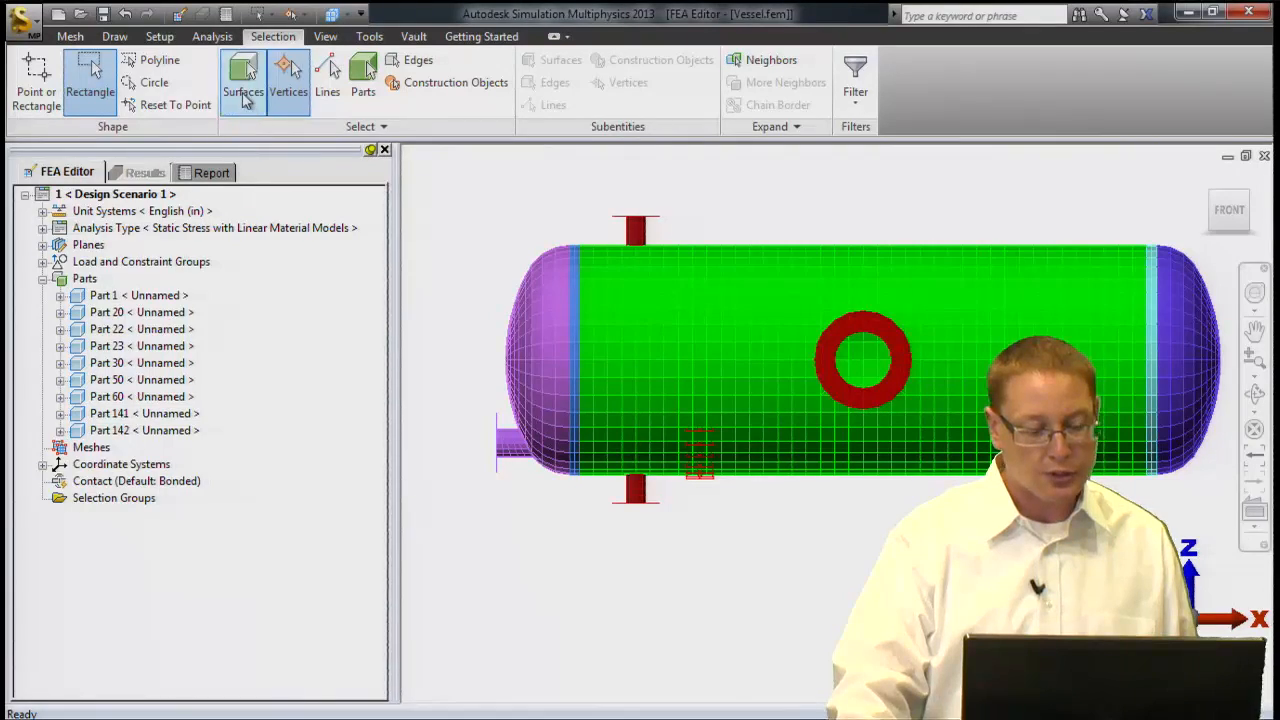
drag(453, 177, 1228, 600)
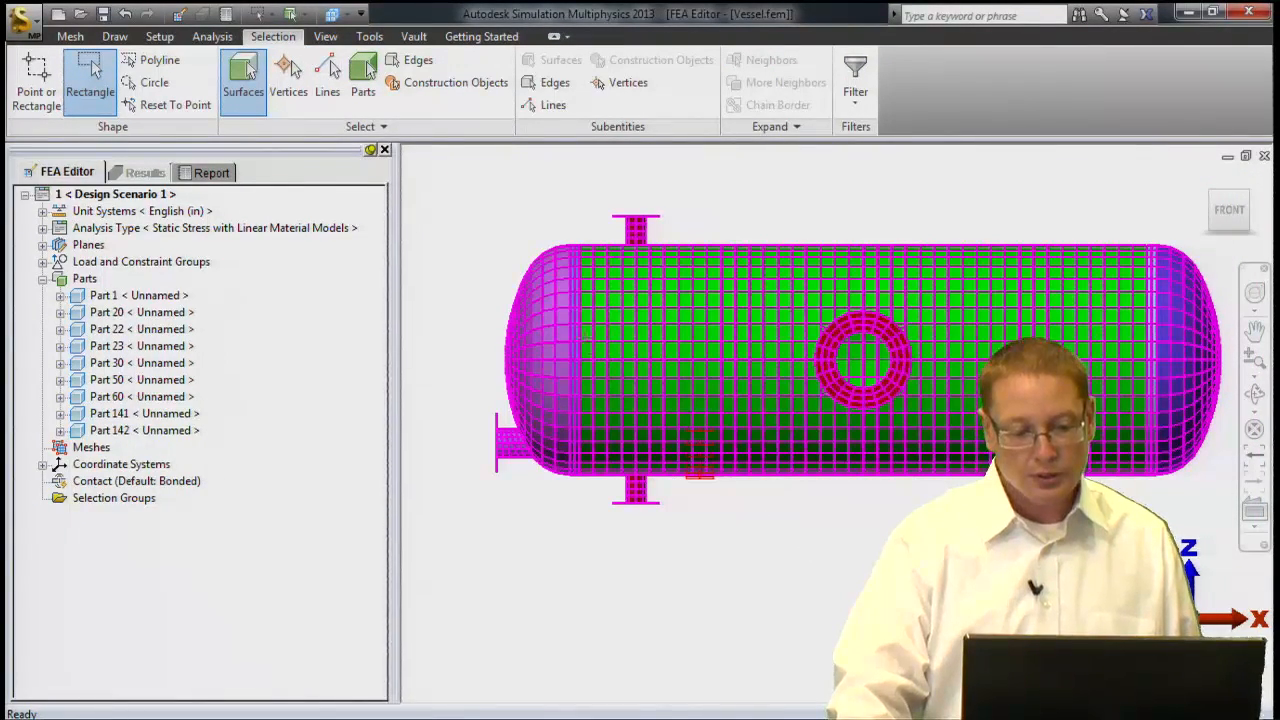
right_click(471, 213)
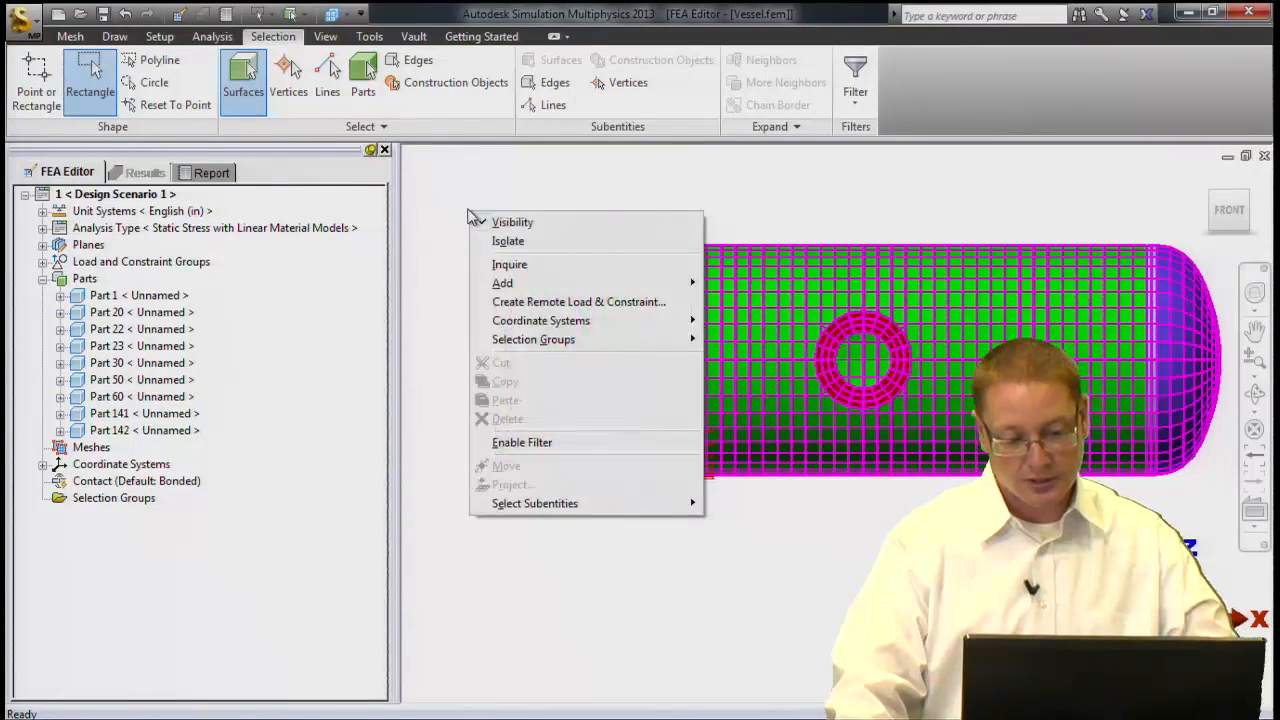
mouse_move(535, 289)
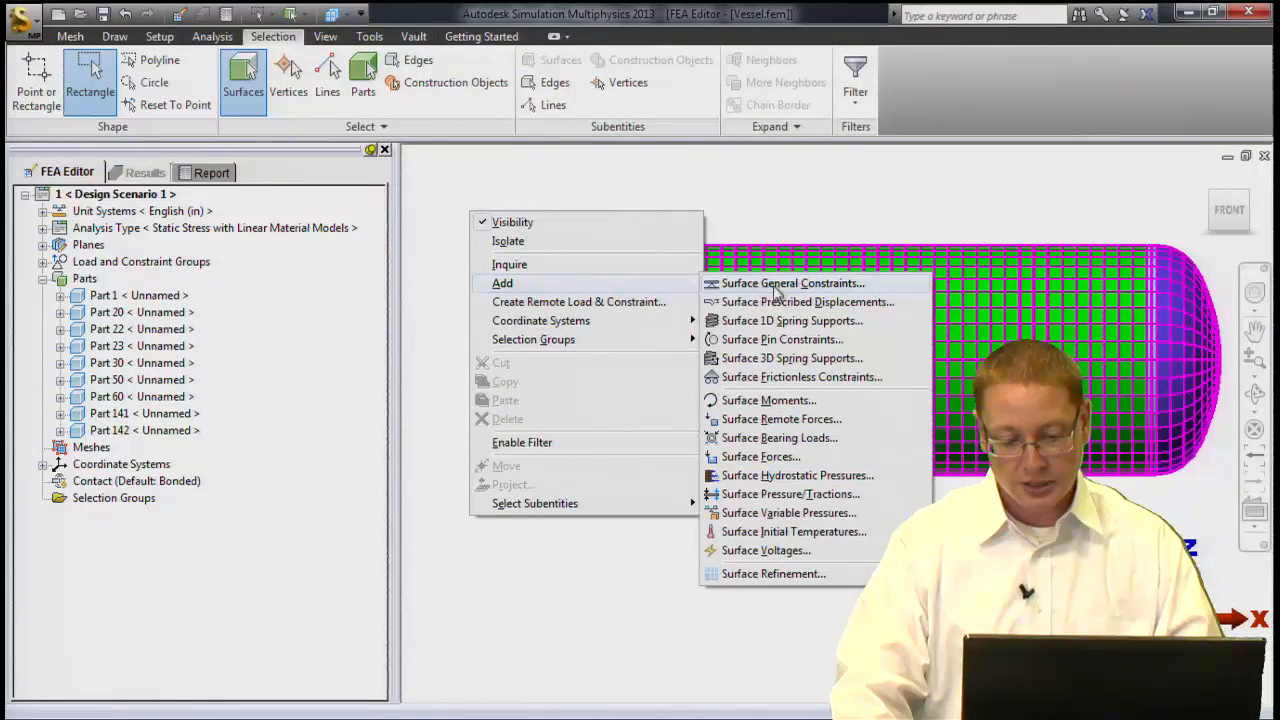
click(851, 500)
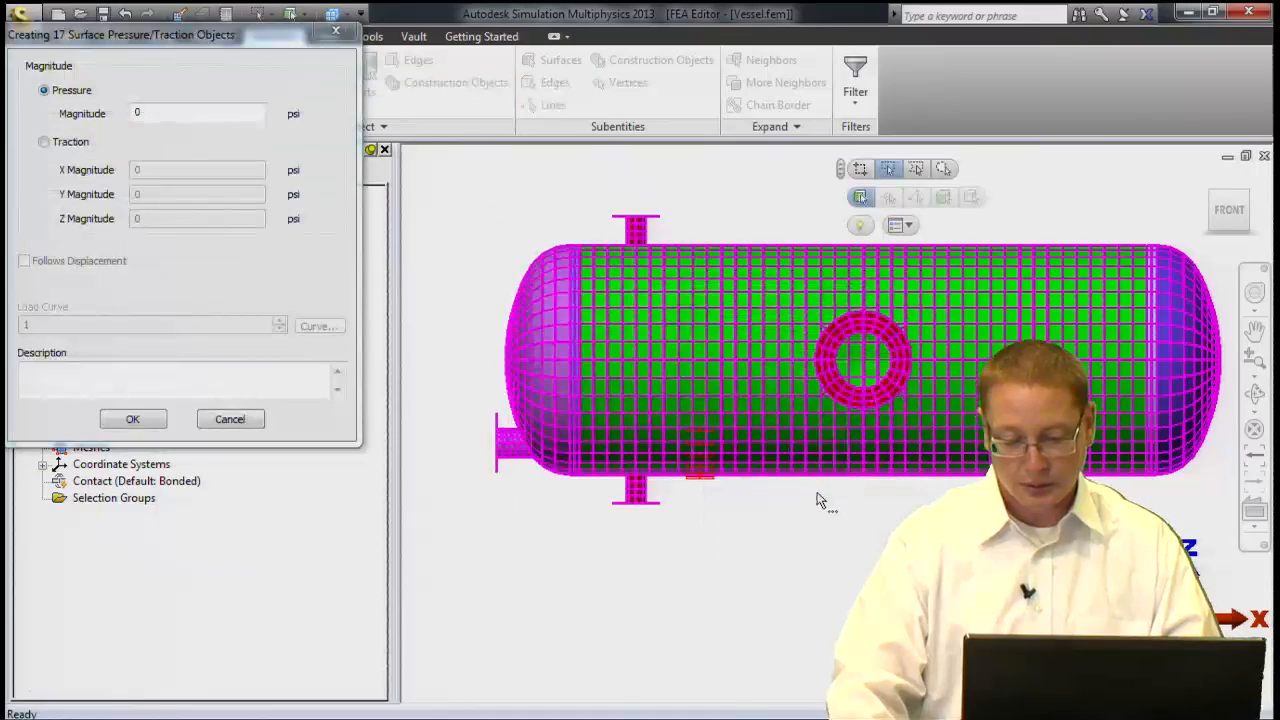
drag(193, 34, 723, 194)
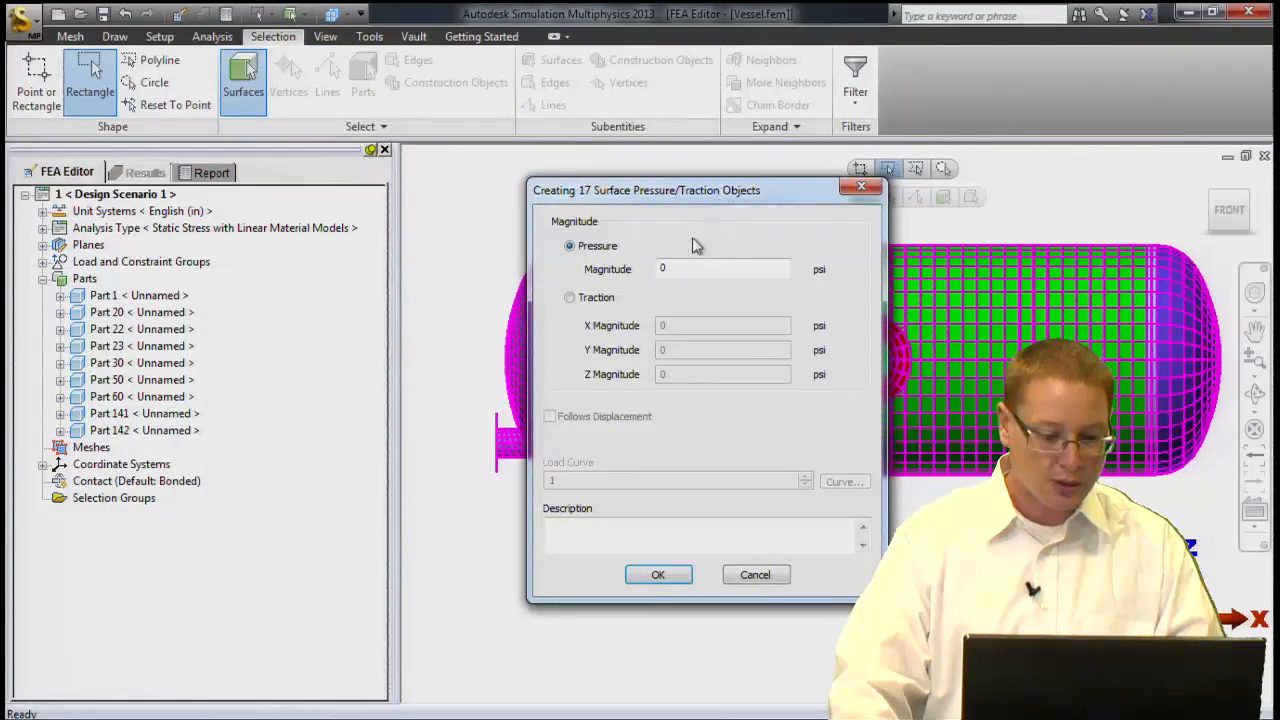
double_click(708, 271)
text(25)
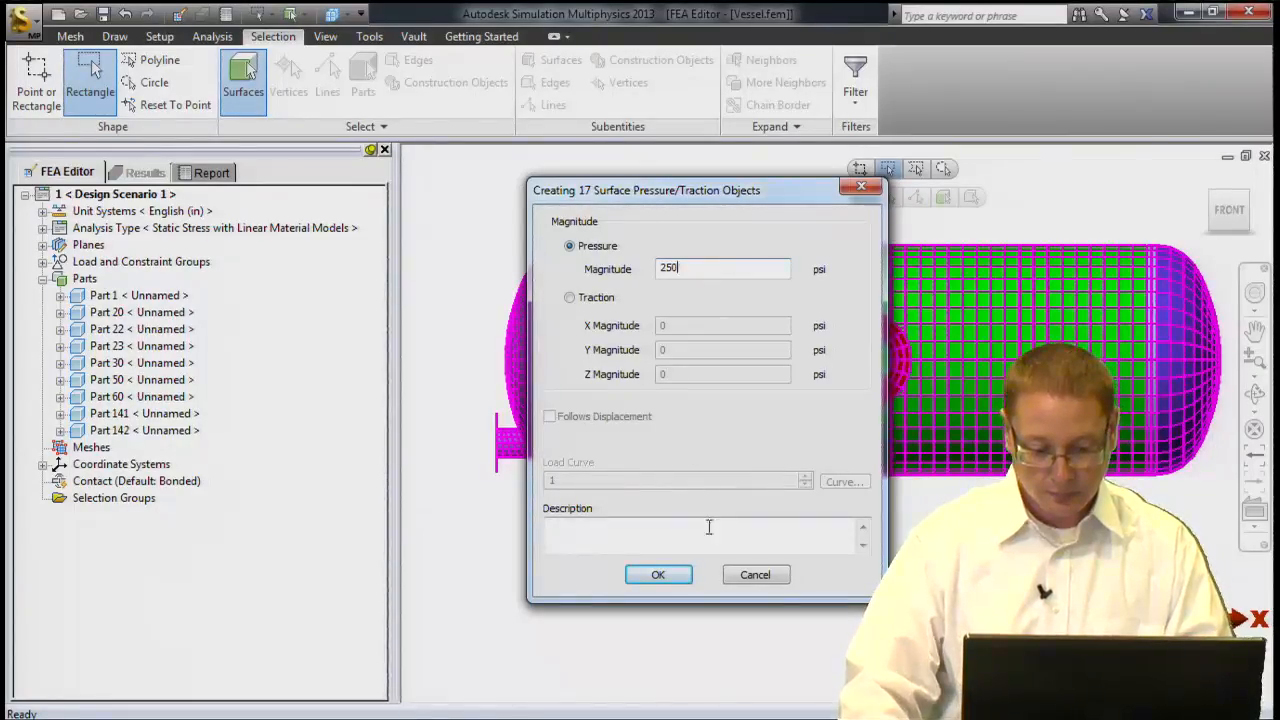
click(660, 574)
middle_drag(573, 389, 521, 361)
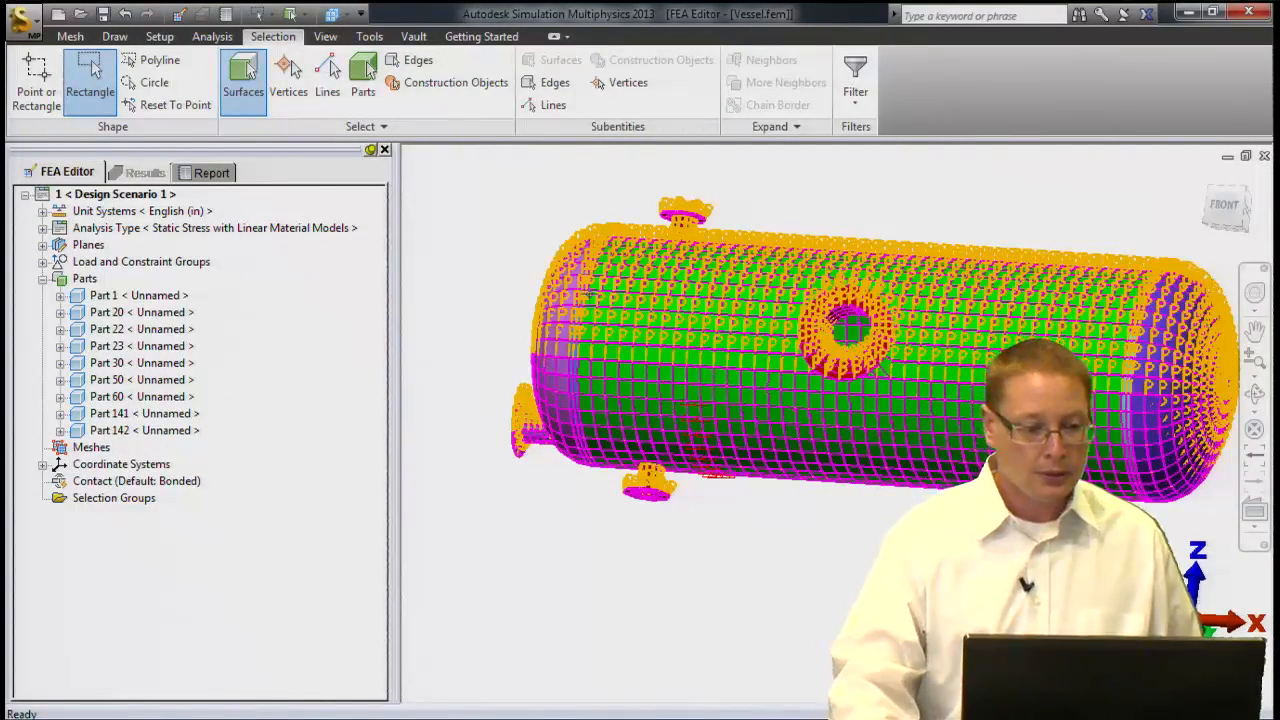
Run the static stress simulation of the vessel and close the analysis window to show its results
click(212, 36)
click(38, 85)
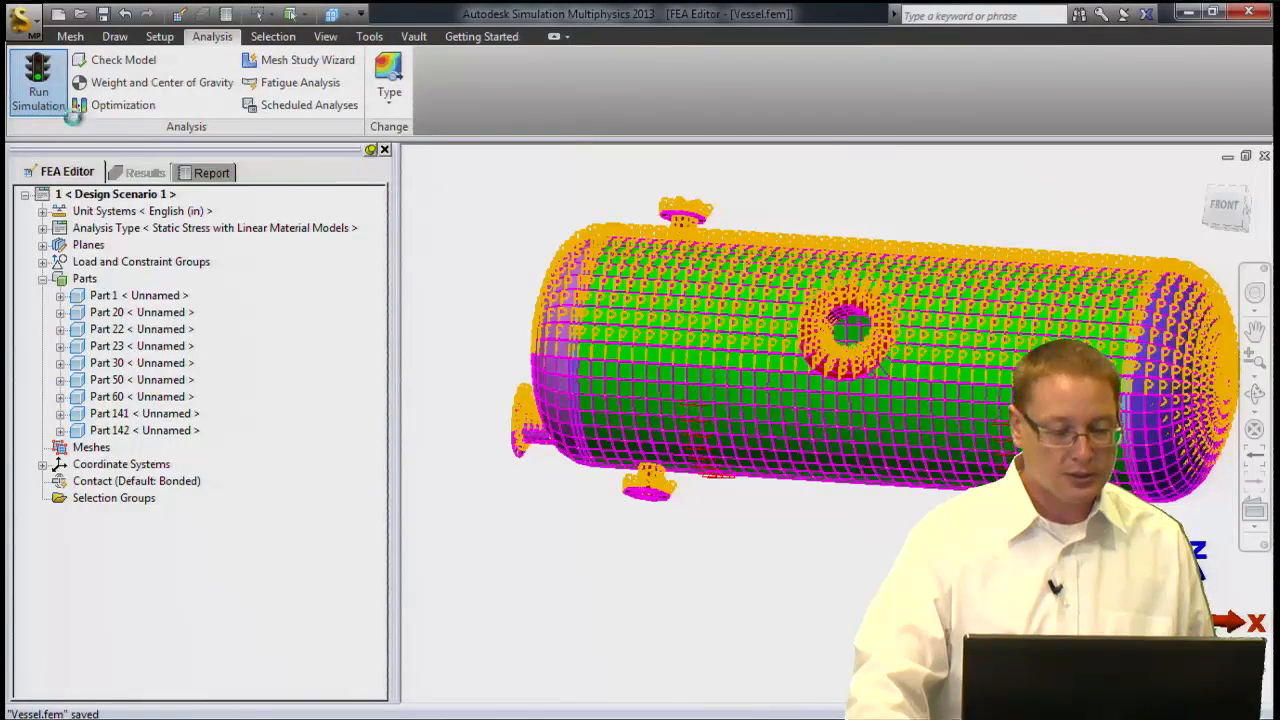
click(705, 243)
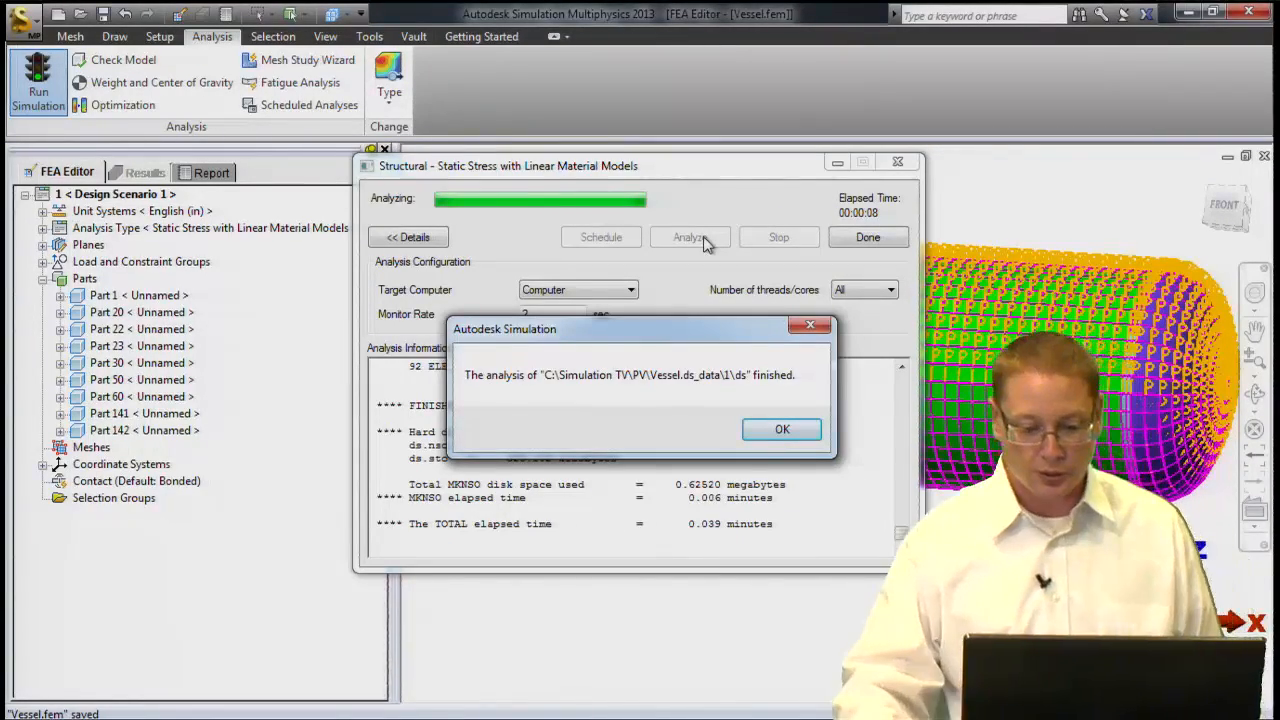
click(796, 430)
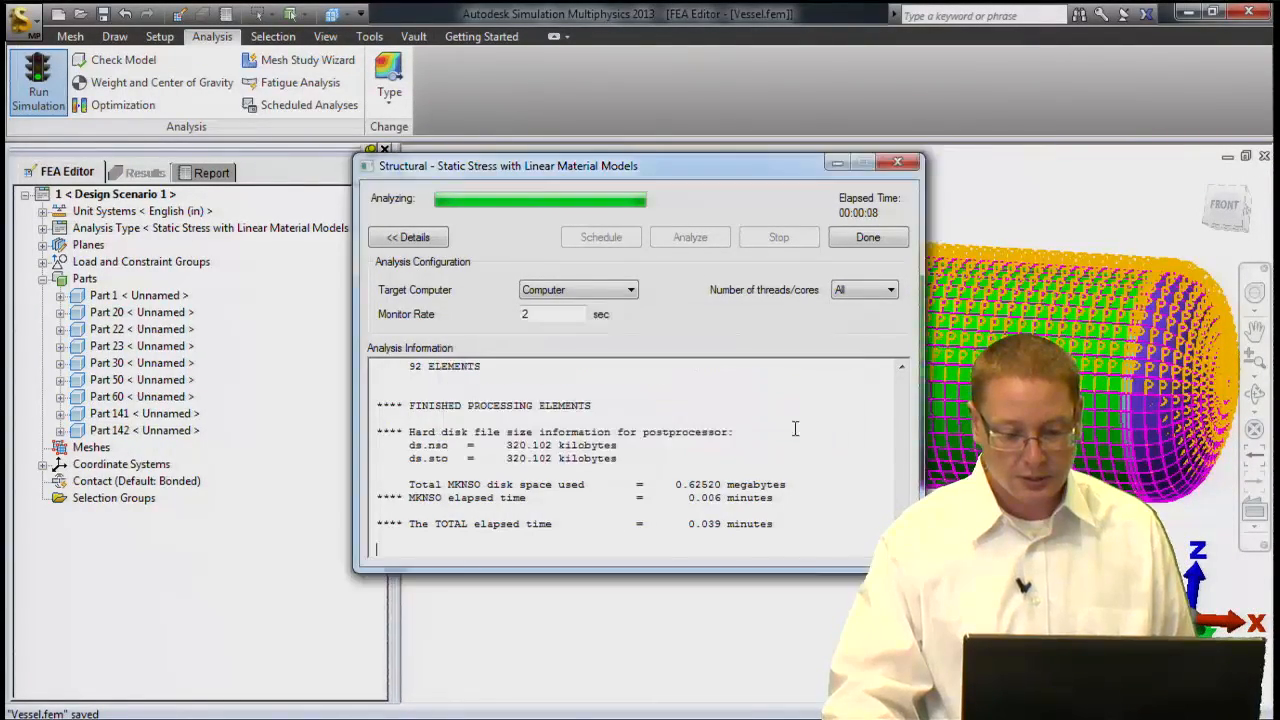
click(867, 237)
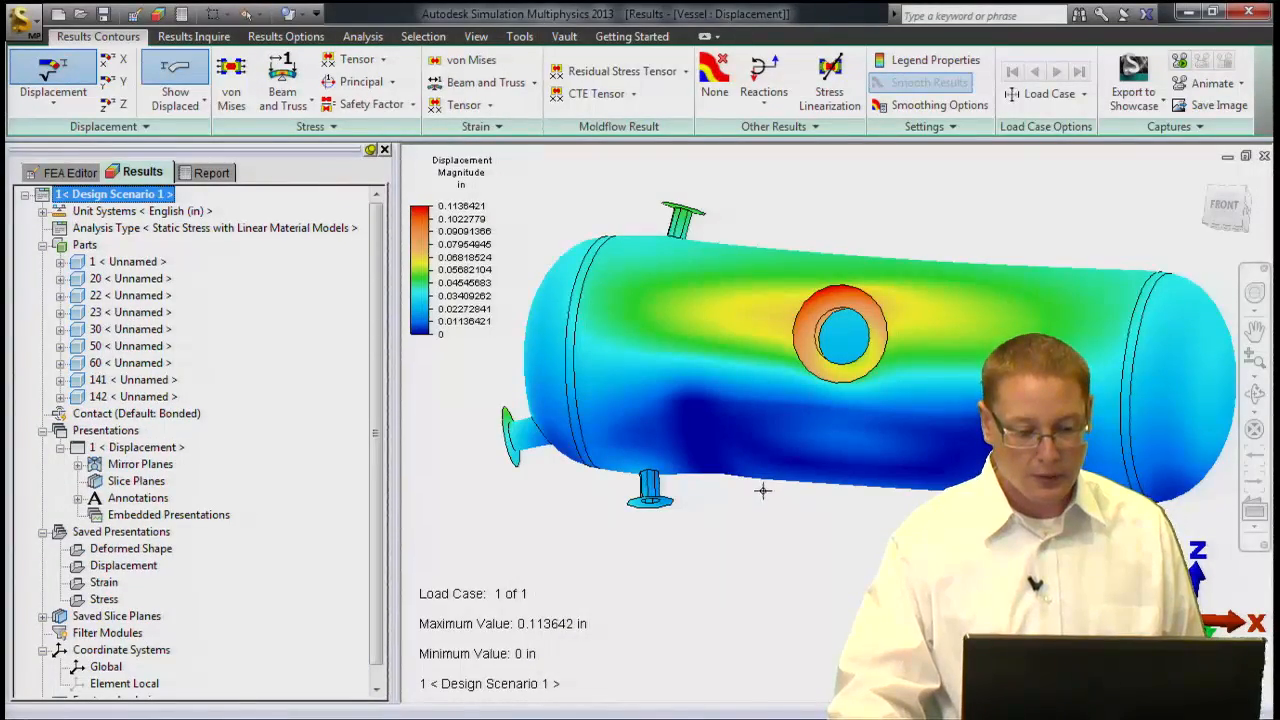
Inspect the displacement contours from another angle, and display the von Mises stress on the vessel to examine the nozzles and support areas
shift+middle_drag(762, 490, 836, 420)
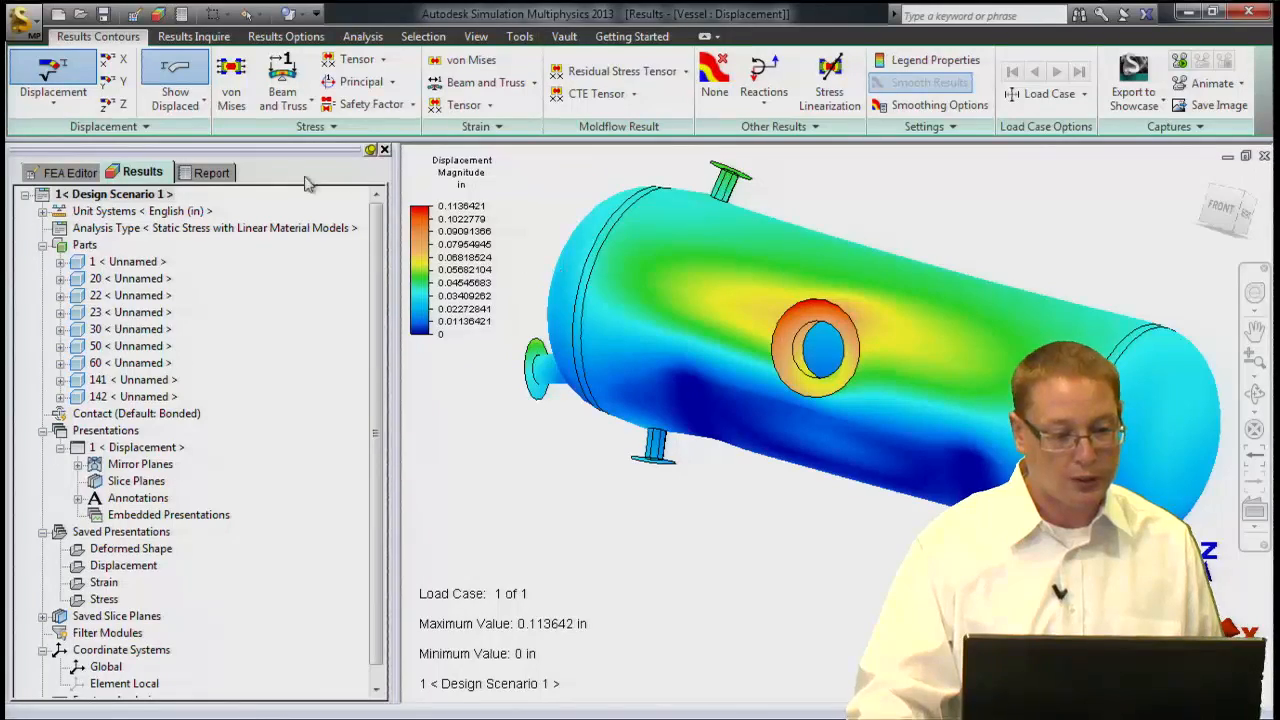
click(233, 92)
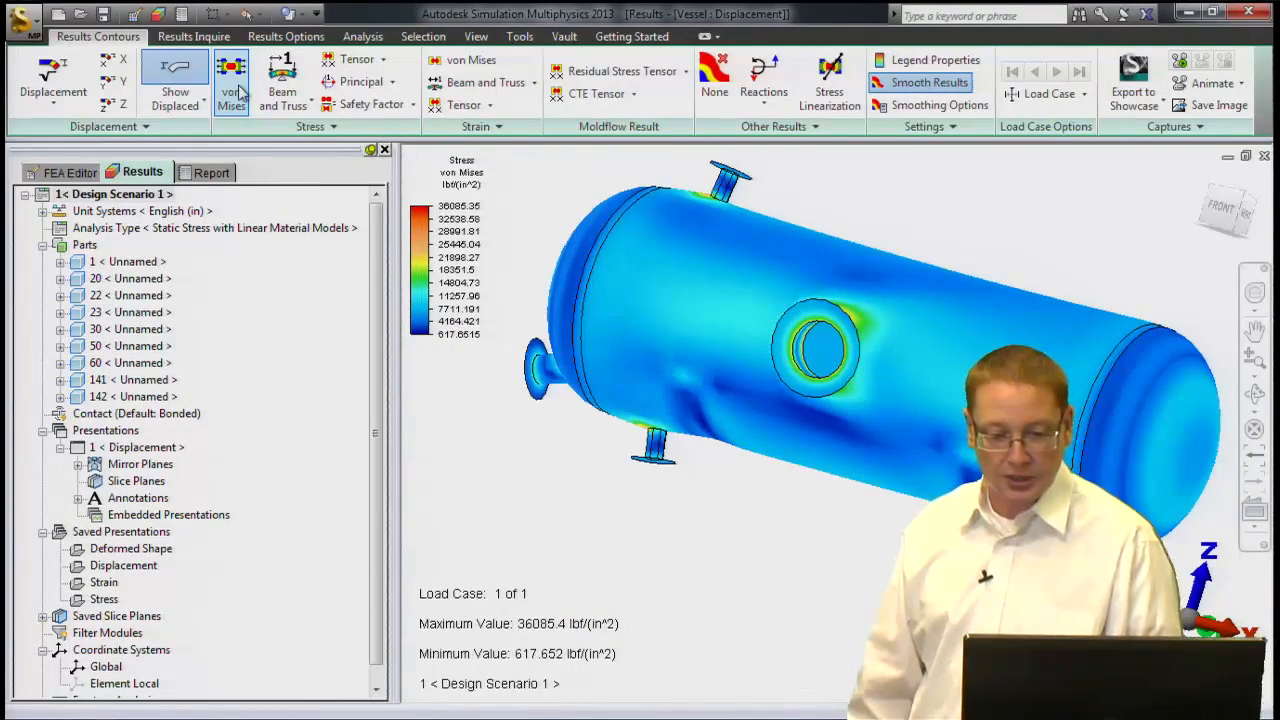
click(240, 93)
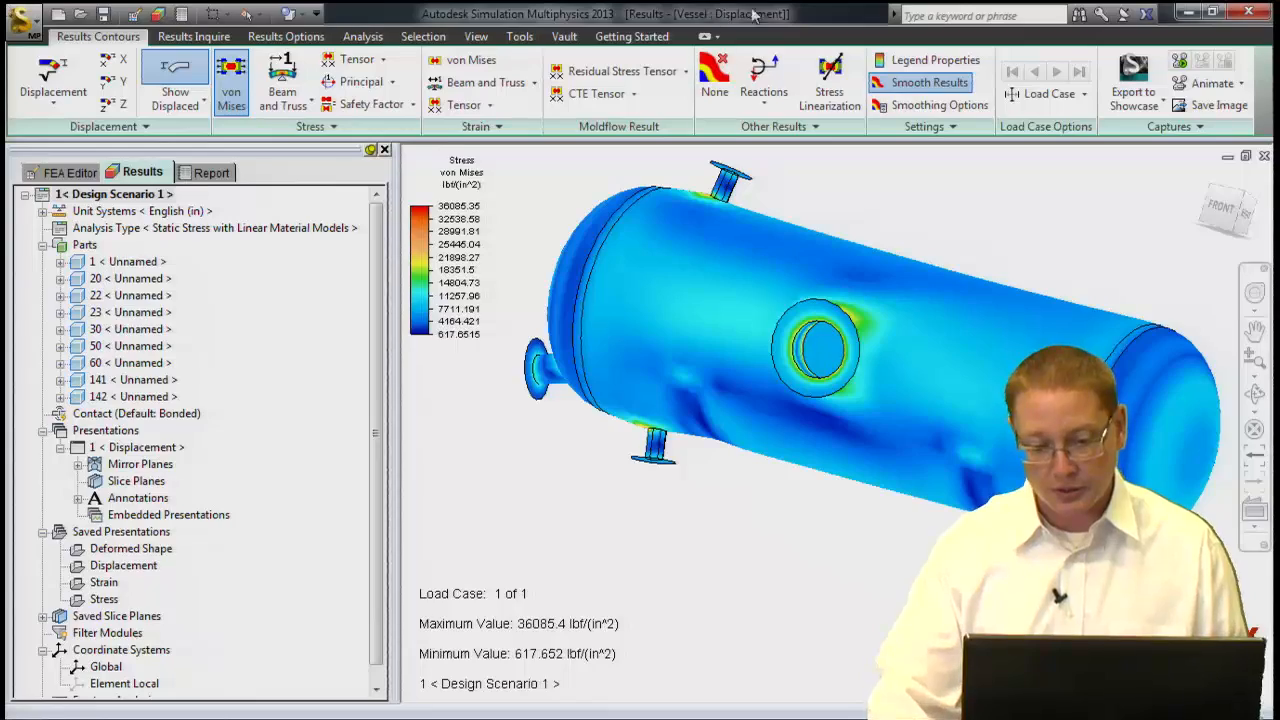
mouse_move(753, 242)
shift+middle_down()
mouse_move(771, 201)
mouse_move(789, 377)
mouse_move(750, 407)
mouse_move(876, 455)
mouse_move(846, 466)
mouse_move(854, 360)
mouse_move(827, 259)
shift+middle_up()
shift+middle_drag(848, 340, 862, 307)
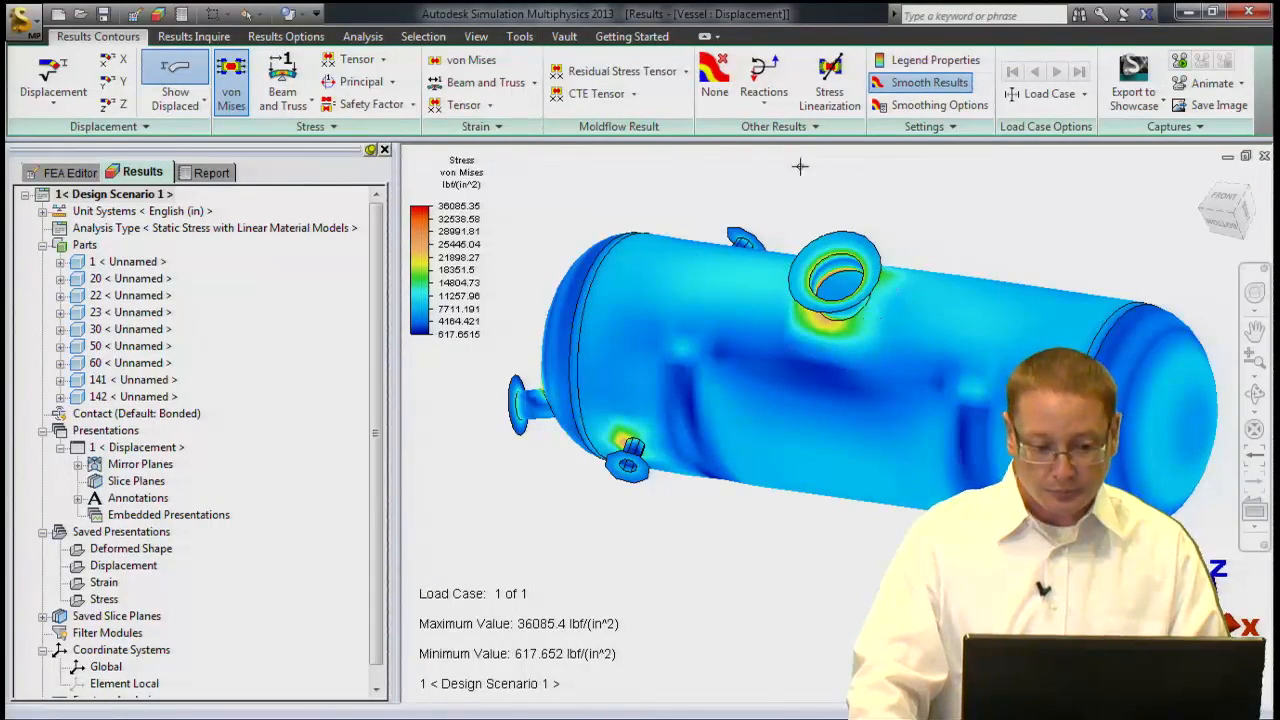
Compare the plate bending and membrane stress contours, leaving Bending Stress/Strain displayed for both sides, and examine the large nozzle
click(928, 128)
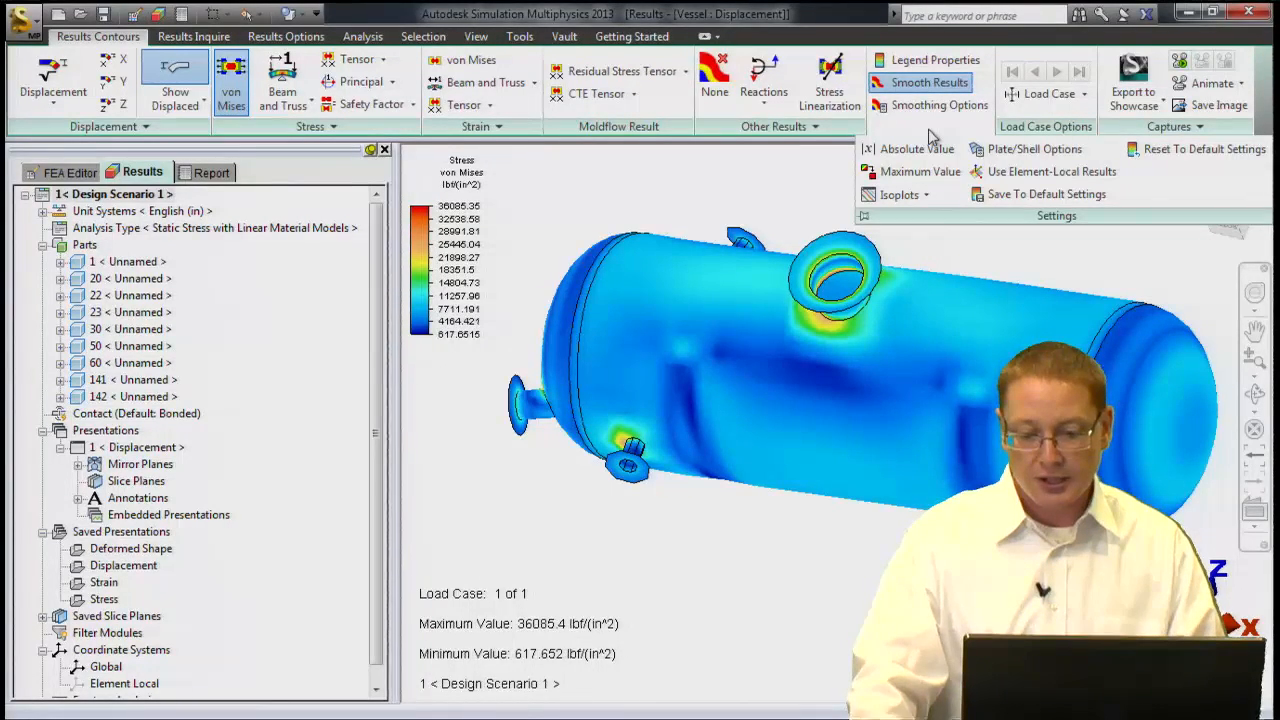
click(1053, 158)
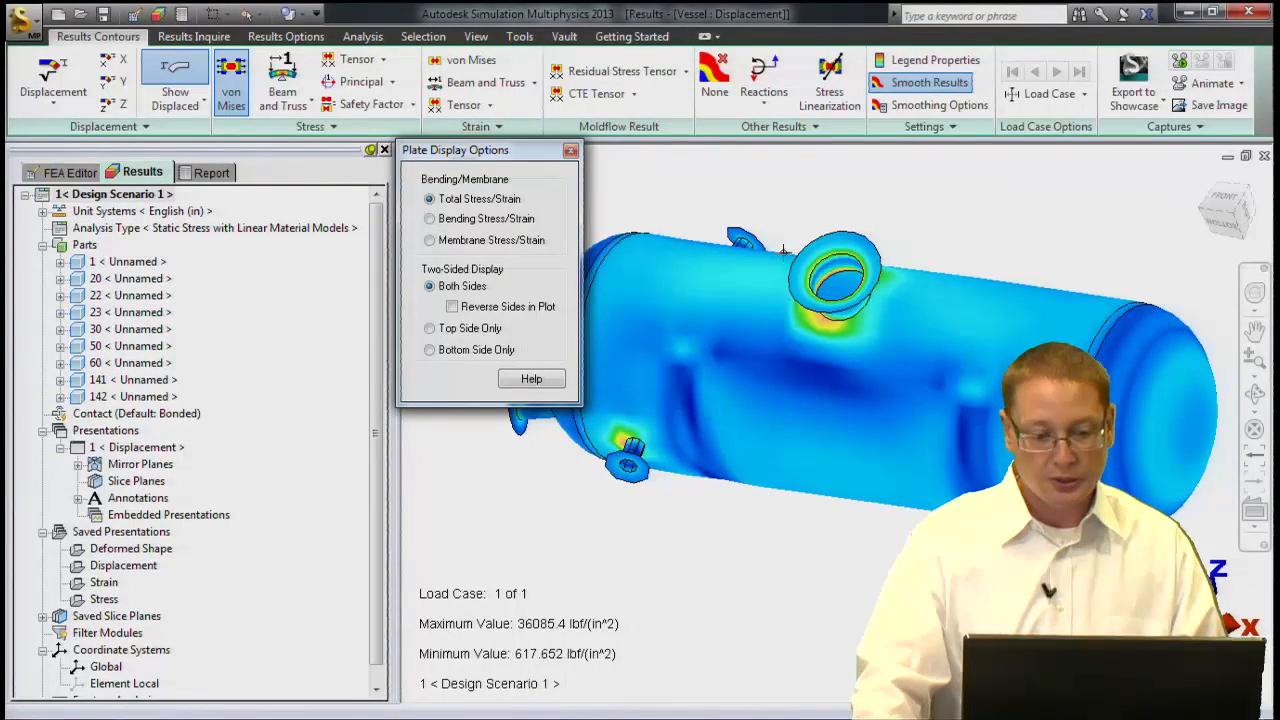
drag(527, 155, 1022, 188)
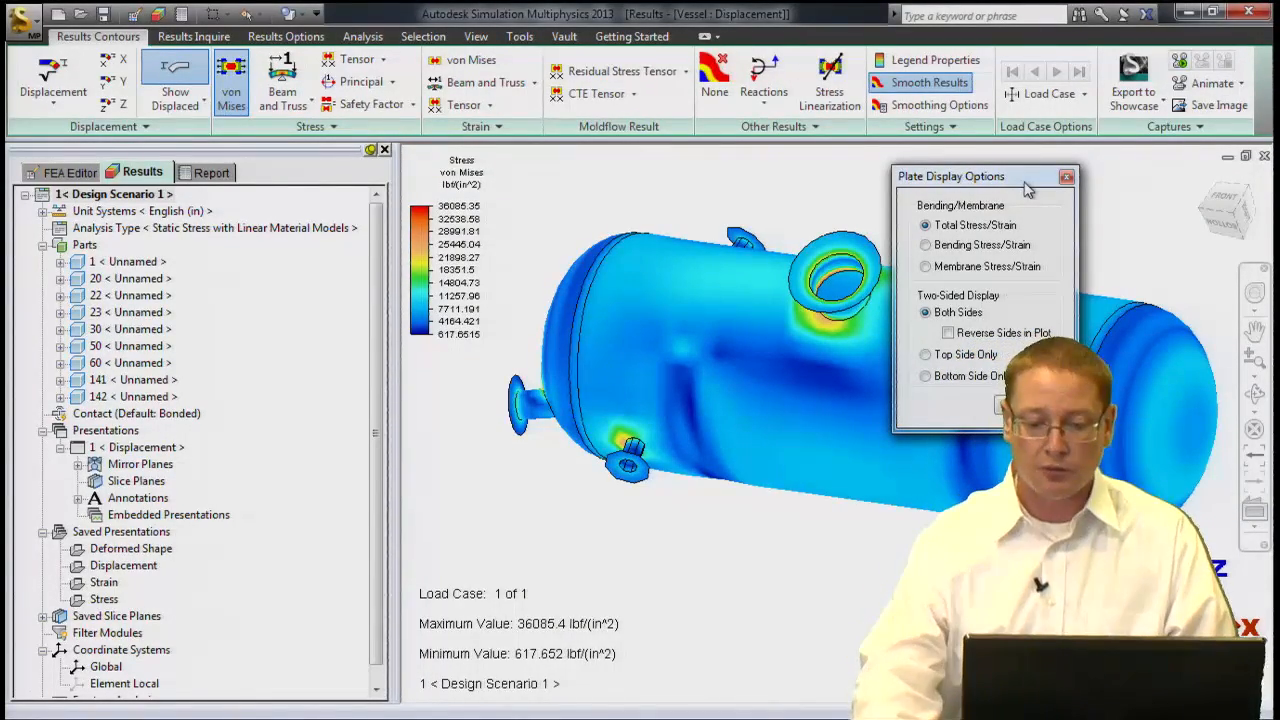
click(927, 246)
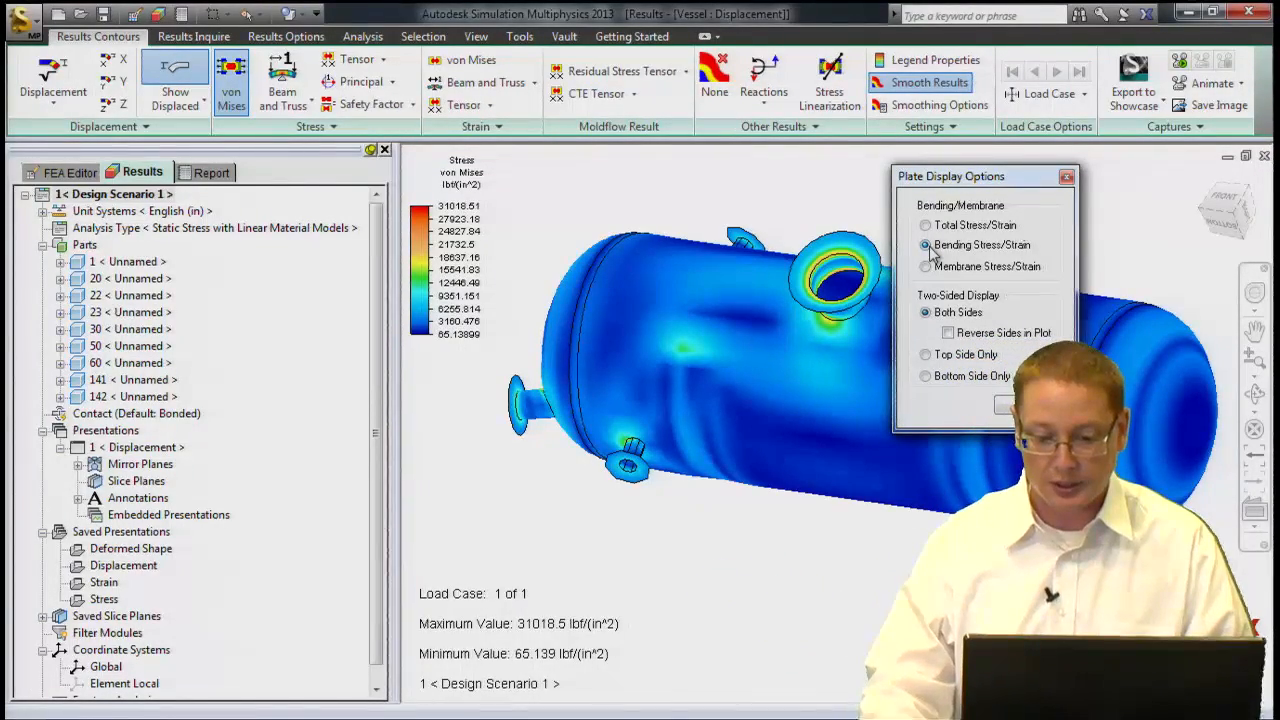
click(926, 268)
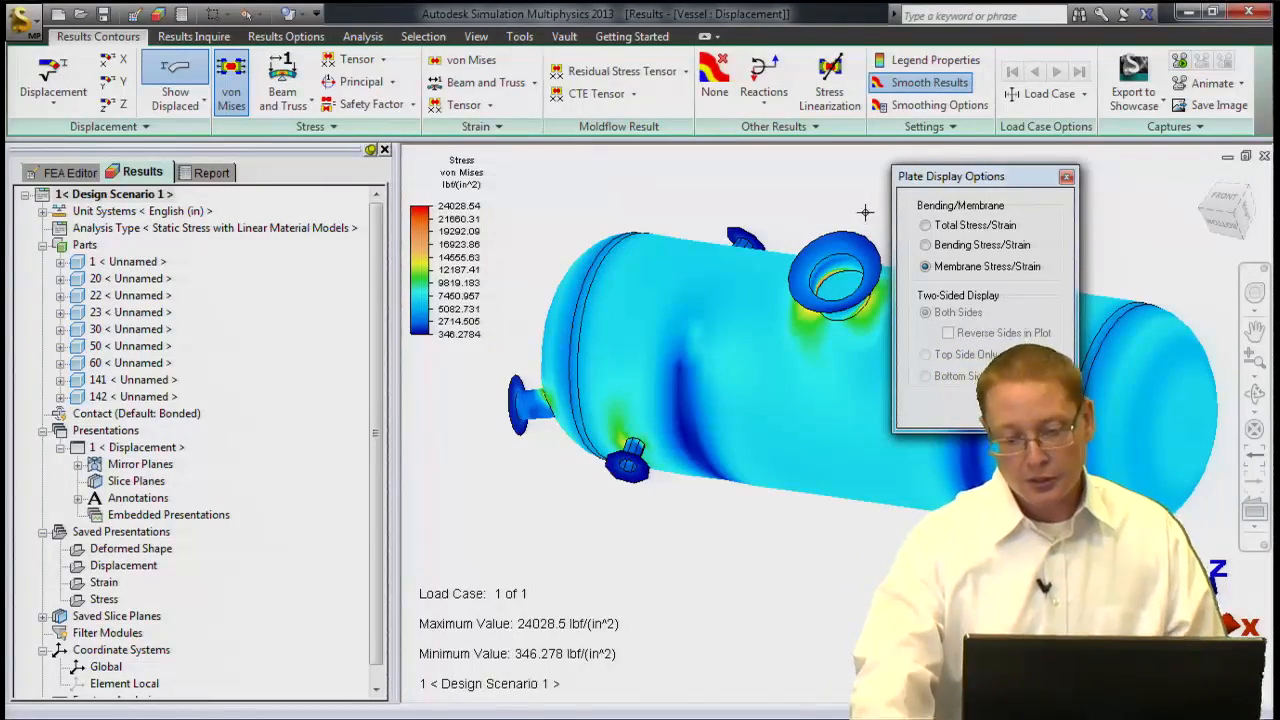
click(928, 250)
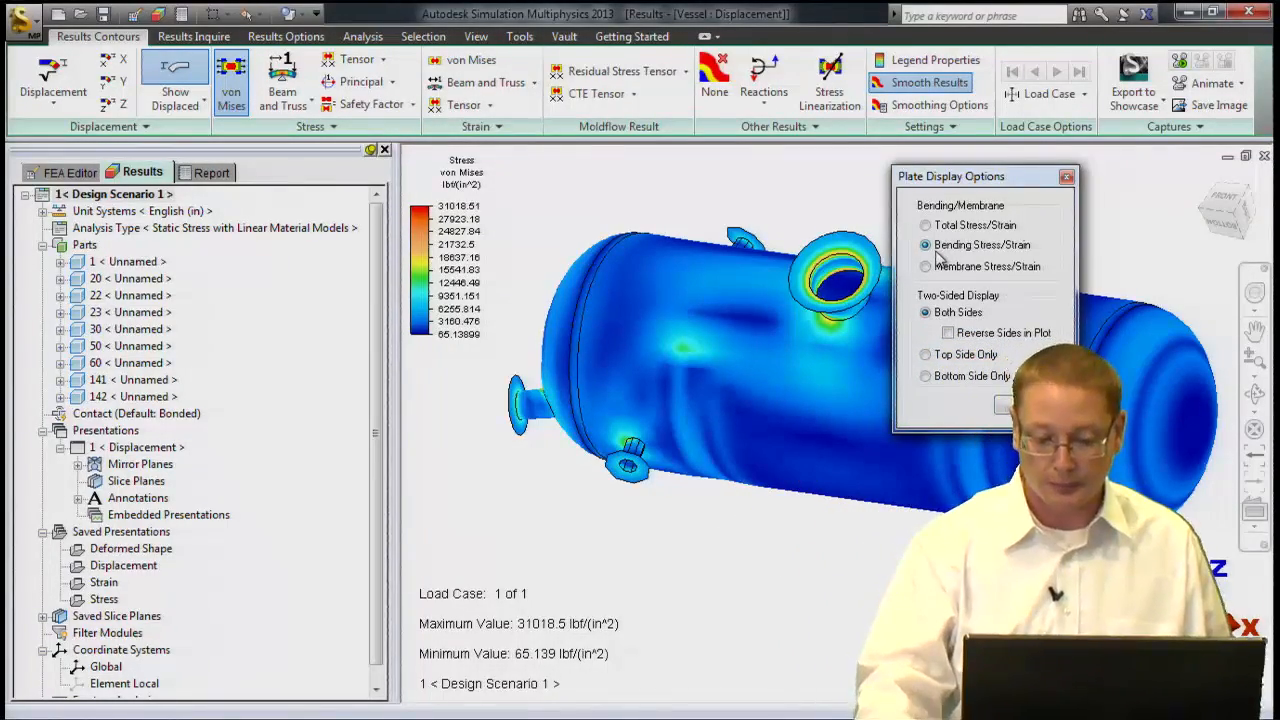
click(1066, 177)
mouse_move(774, 310)
middle_down()
mouse_move(795, 397)
mouse_move(765, 333)
middle_up()
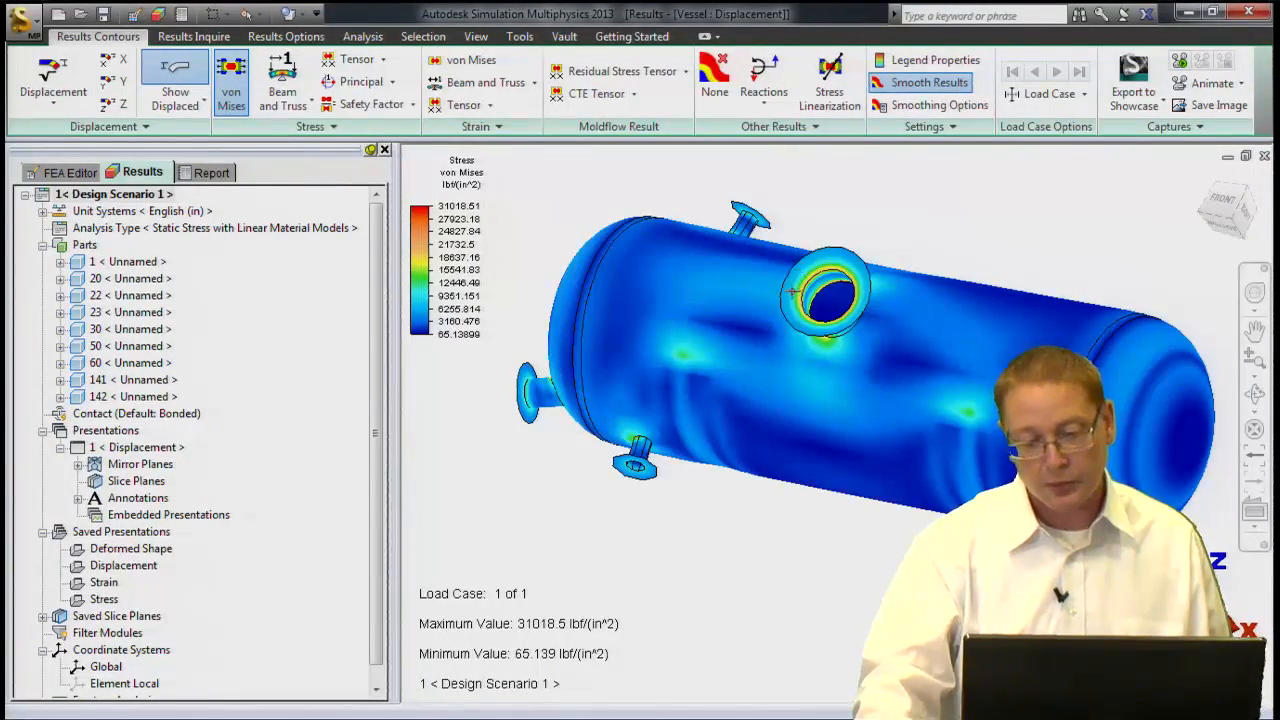